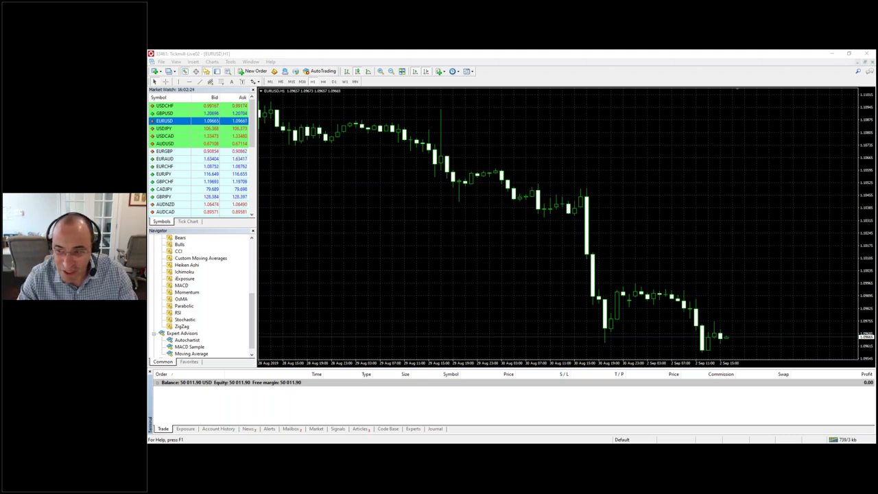
key(alt+Tab)
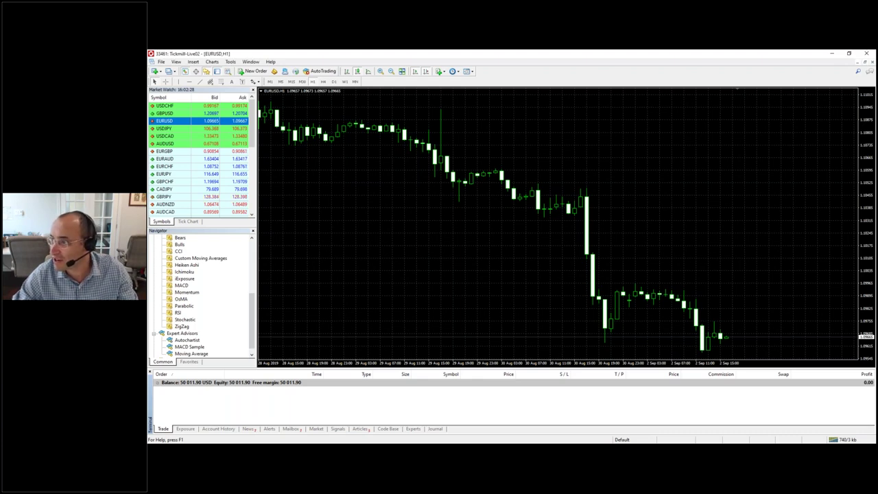
key(alt+Tab)
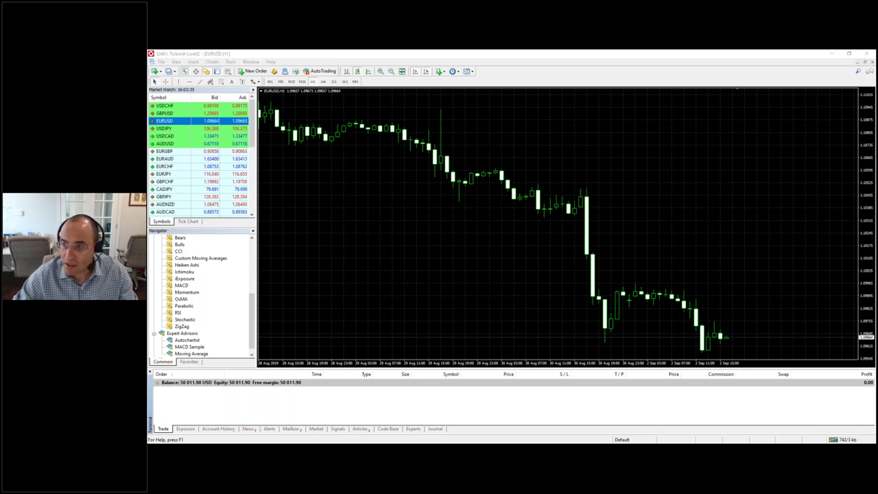
click(519, 55)
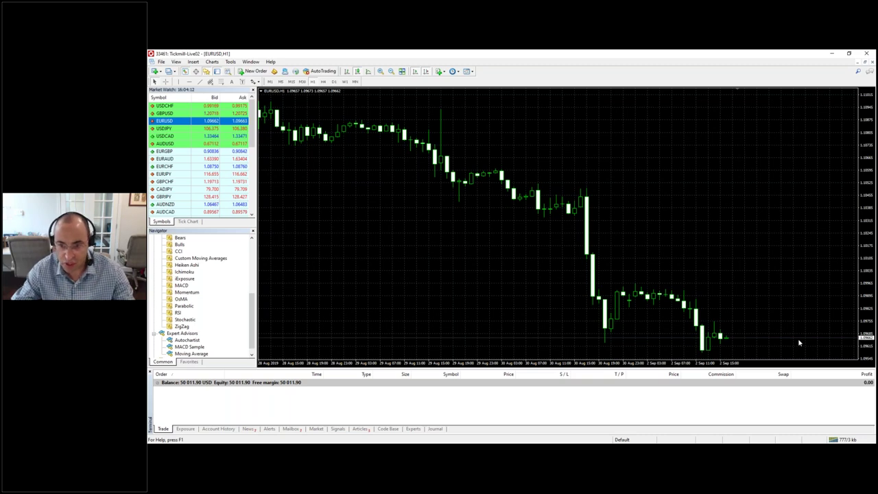
- Draw horizontal lines on the EURUSD hourly chart just above the 2 September consolidation and at the recent low
mouse_move(866, 249)
mouse_down()
mouse_move(873, 278)
mouse_move(866, 251)
mouse_up()
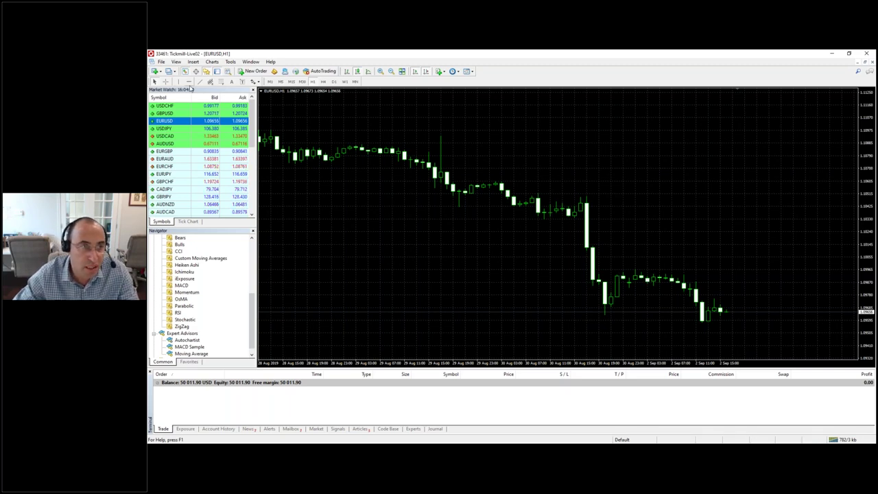
drag(711, 234, 716, 270)
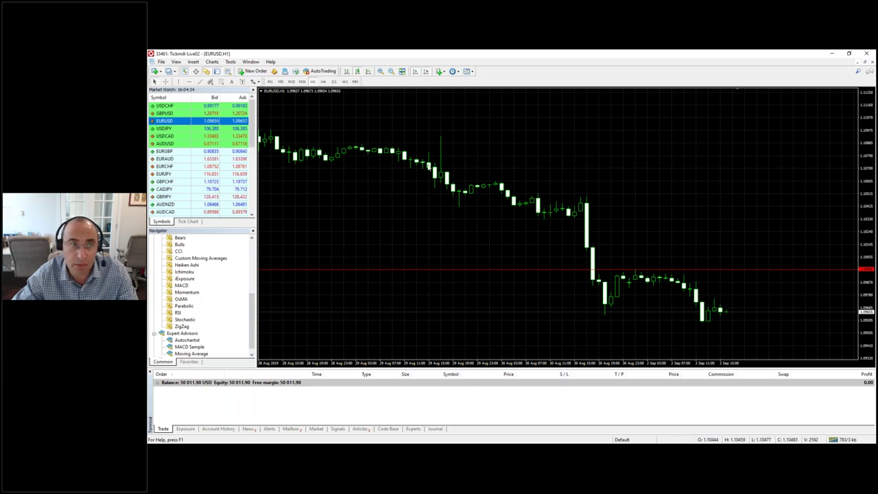
click(190, 81)
drag(556, 205, 702, 322)
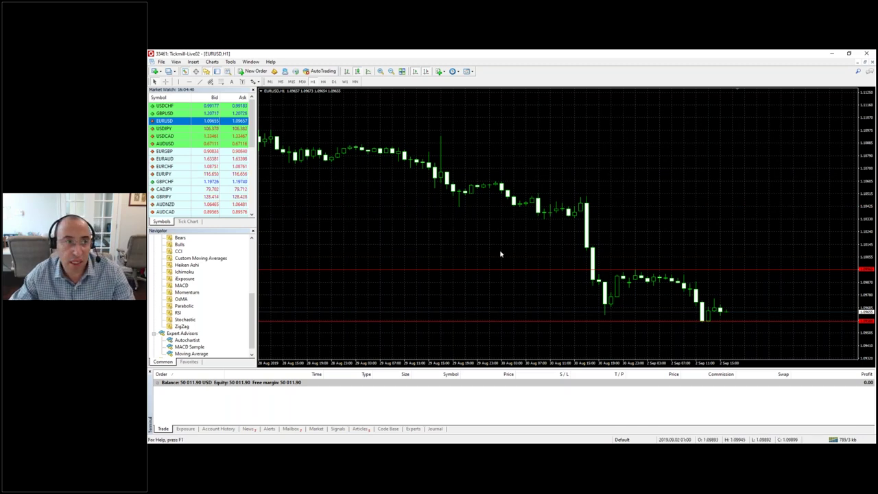
- Place a horizontal line along the lows of the 30 August consolidation and delete the extra line just above it
drag(695, 195, 691, 205)
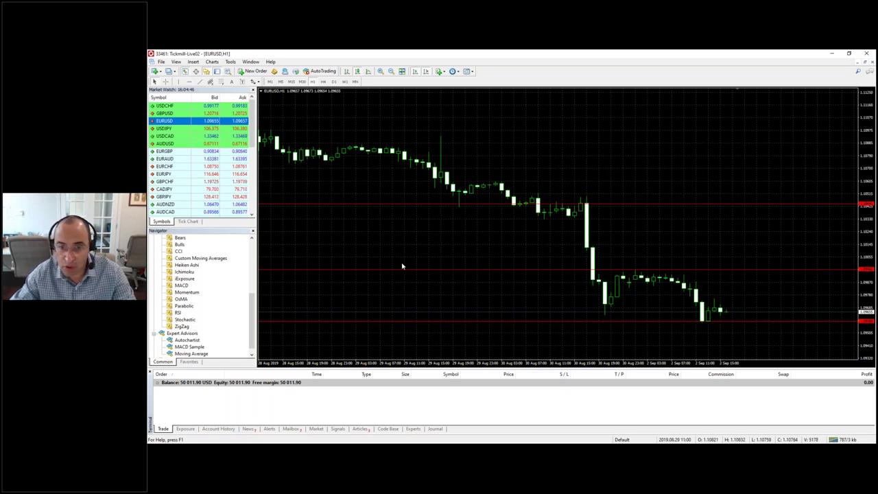
click(189, 81)
click(657, 220)
drag(658, 223, 660, 219)
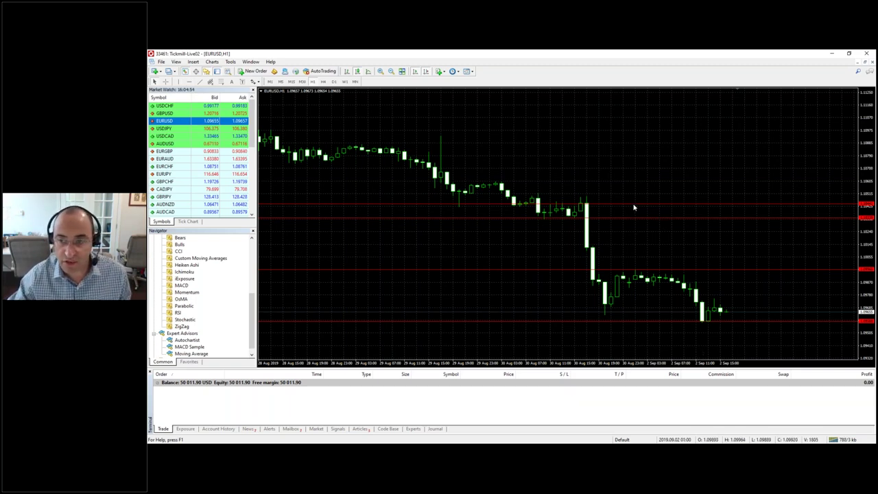
key(Delete)
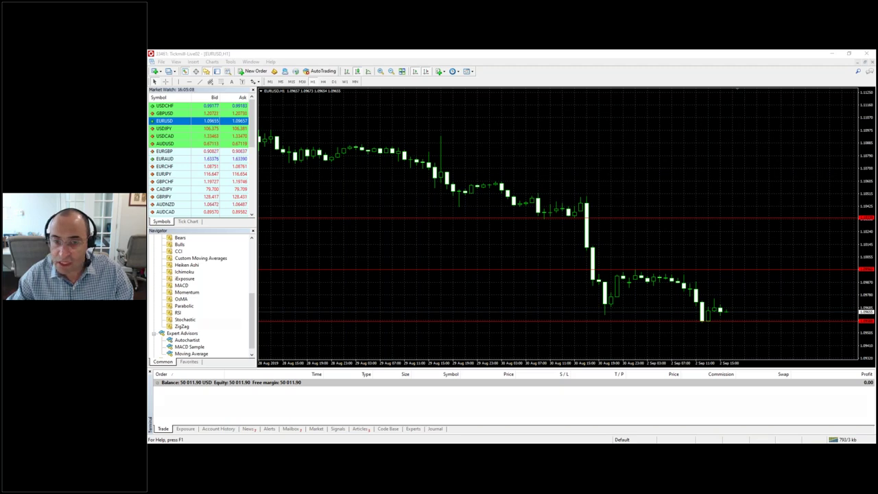
- Circle the candle touches along the three horizontal levels freehand, and clear the annotations
mouse_move(540, 202)
mouse_down()
mouse_move(547, 220)
mouse_move(581, 224)
mouse_move(574, 208)
mouse_move(557, 208)
mouse_up()
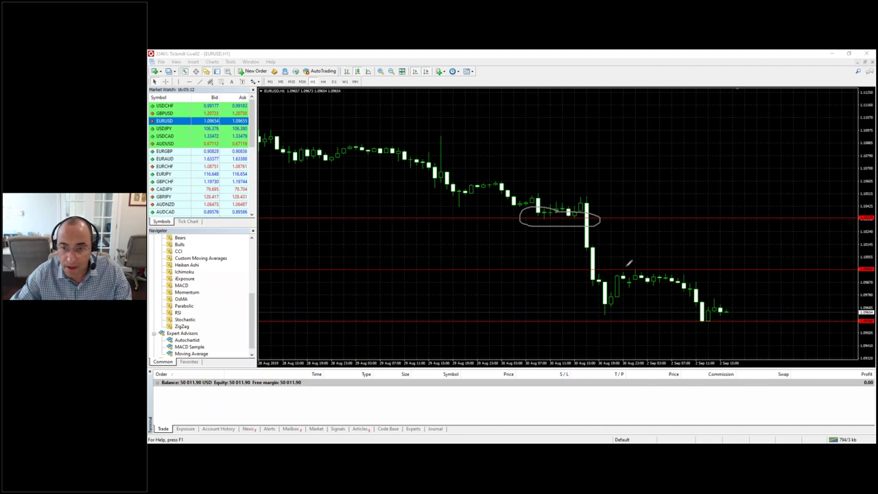
mouse_move(652, 265)
mouse_down()
mouse_move(614, 268)
mouse_move(671, 272)
mouse_move(662, 262)
mouse_up()
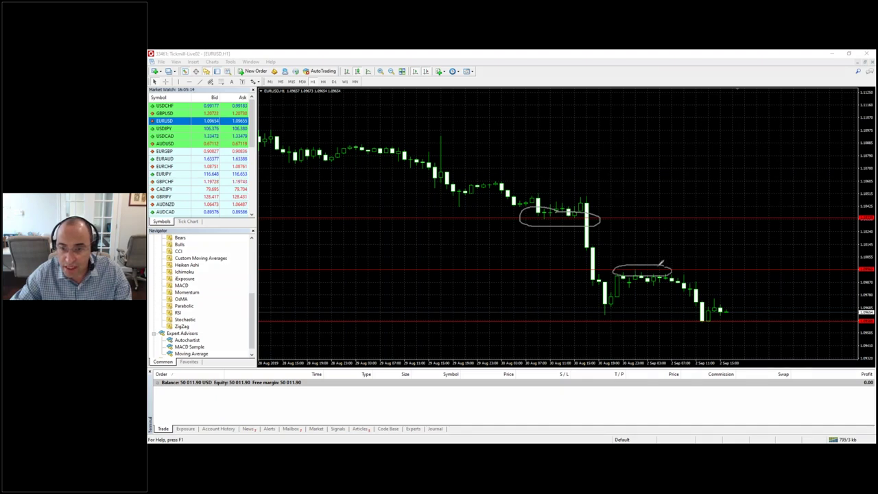
mouse_move(719, 316)
mouse_down()
mouse_move(694, 314)
mouse_move(721, 314)
mouse_up()
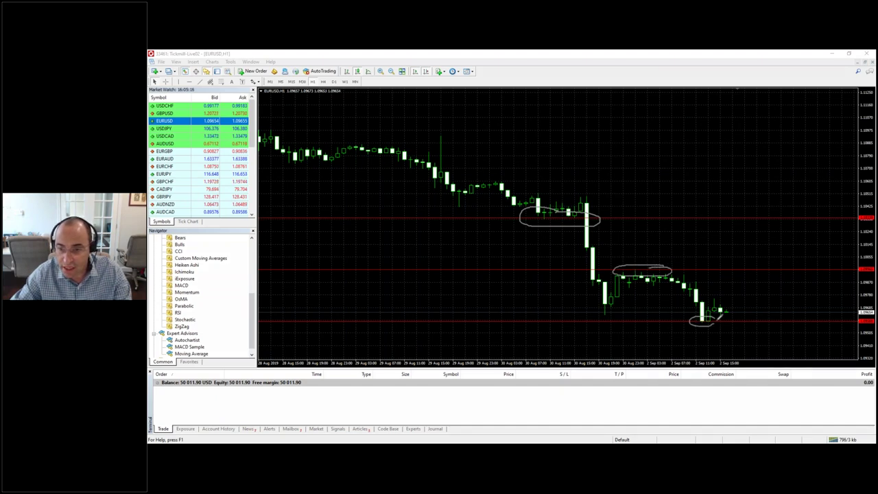
mouse_move(612, 306)
mouse_down()
mouse_move(614, 316)
mouse_move(597, 310)
mouse_move(608, 310)
mouse_up()
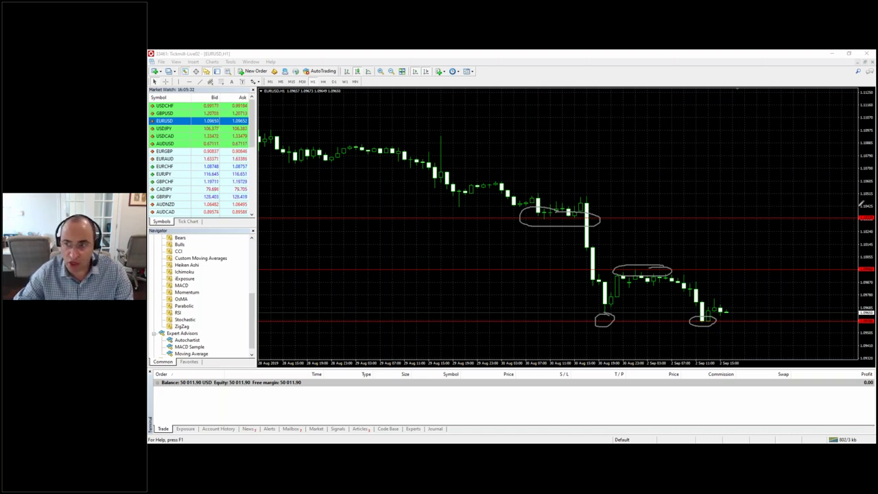
key(e)
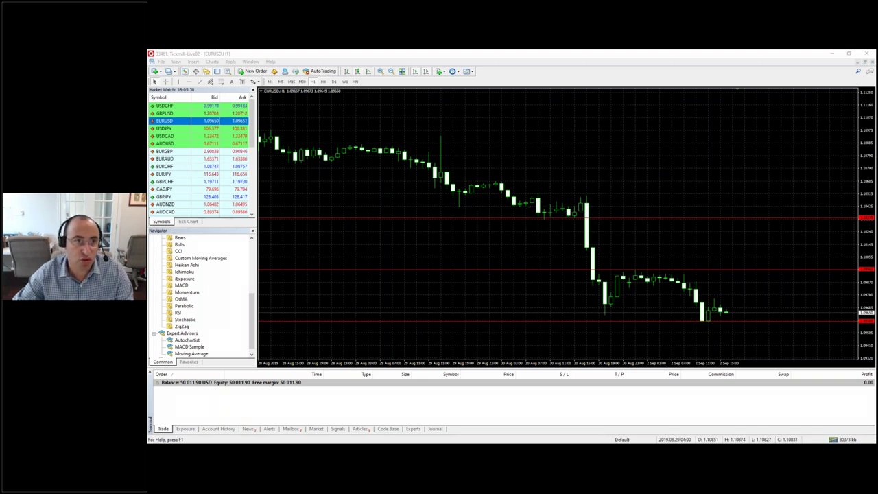
- Switch the chart to the four-hour timeframe and draw horizontal lines at the August support lows and the late-August swing high
click(323, 81)
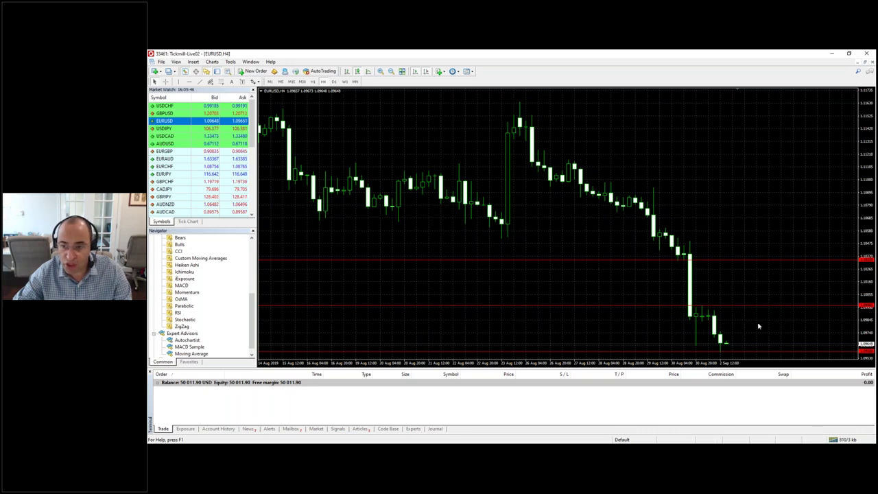
mouse_move(870, 210)
mouse_down()
mouse_move(870, 240)
mouse_move(870, 219)
mouse_up()
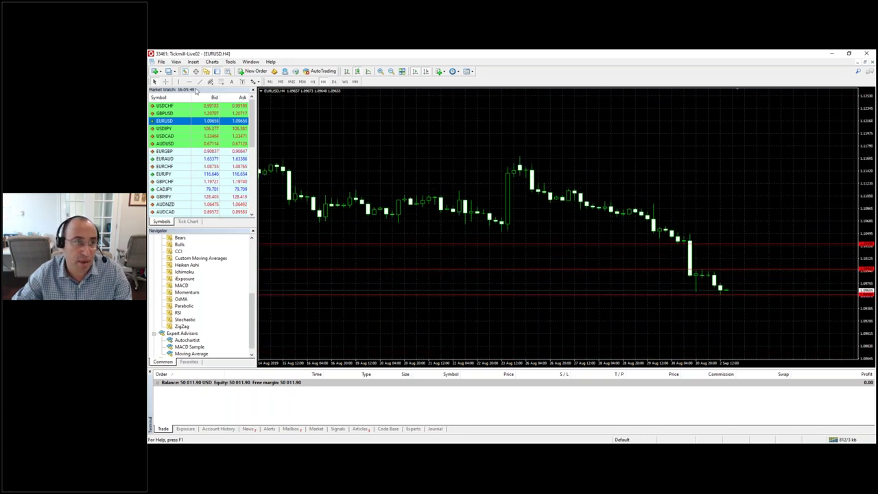
drag(696, 237, 697, 223)
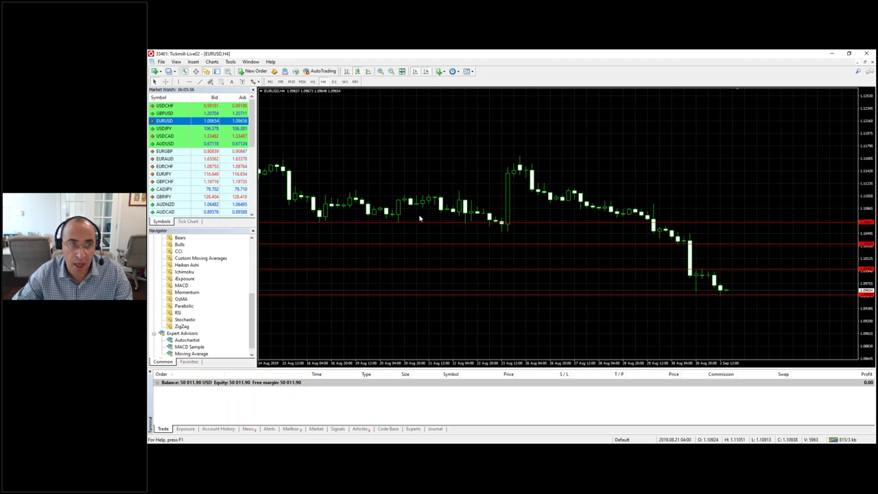
click(189, 81)
drag(686, 143, 705, 160)
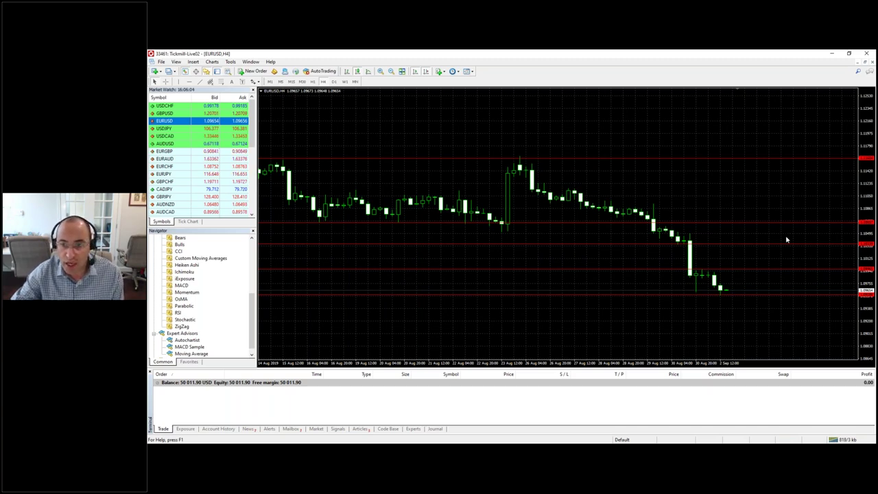
- Check the drawn levels on the daily and four-hour timeframes, and return to the hourly chart
click(334, 81)
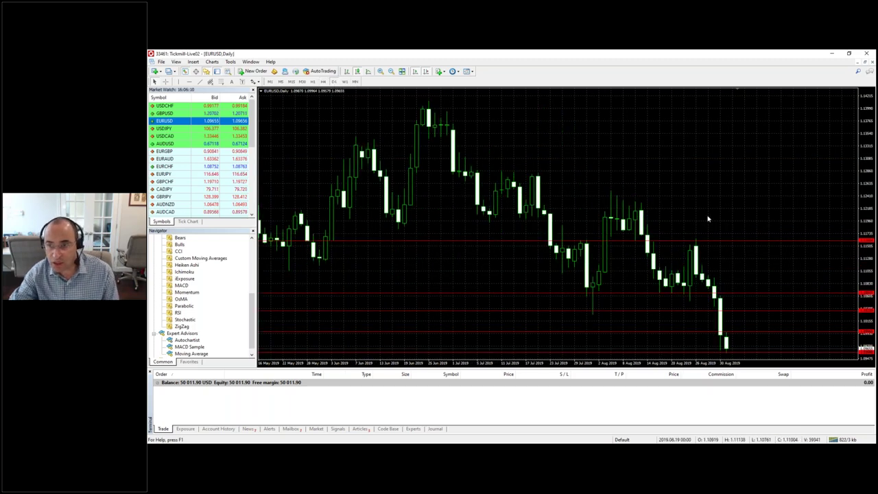
mouse_move(867, 164)
mouse_down()
mouse_move(870, 194)
mouse_move(872, 171)
mouse_up()
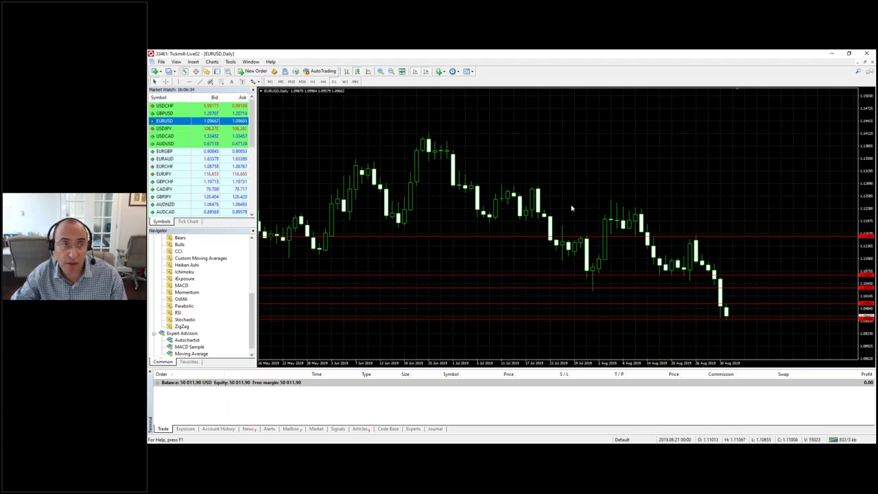
click(323, 82)
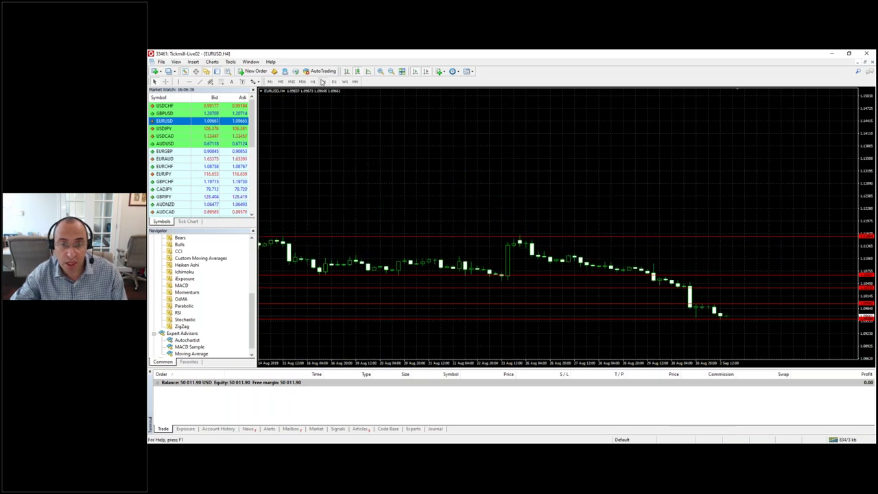
click(314, 82)
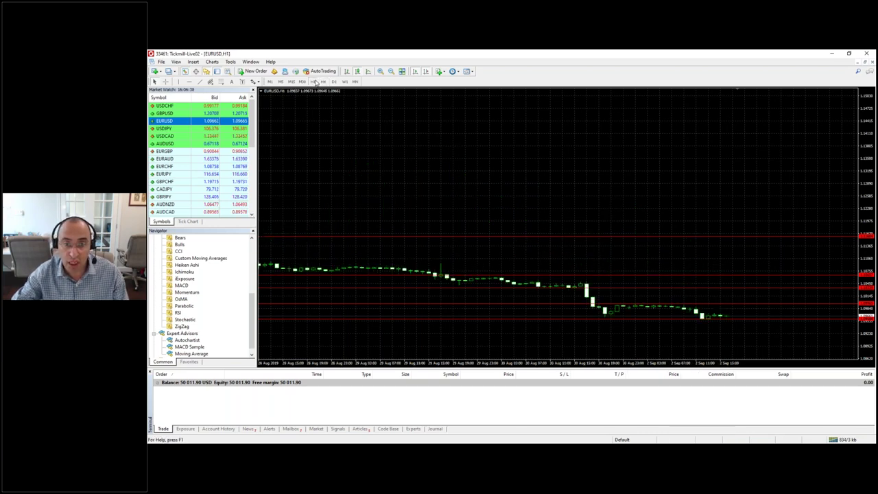
drag(872, 168, 873, 122)
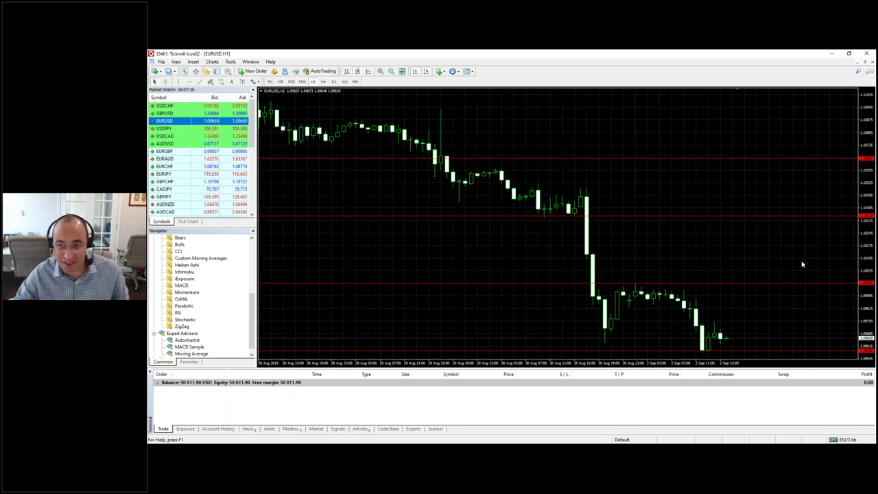
drag(868, 194, 869, 209)
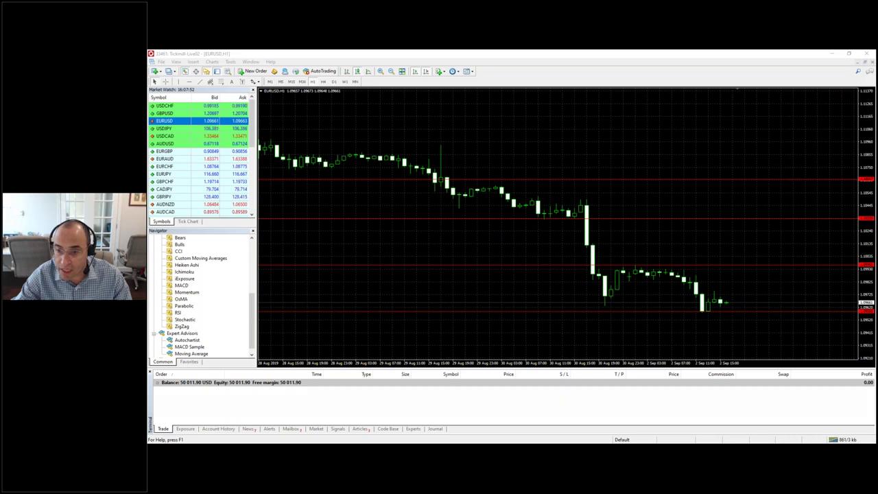
- Sketch a downward arrow from the current price and place a market sell order on EURUSD with a volume of 0.1
mouse_move(726, 302)
mouse_down()
mouse_move(759, 339)
mouse_move(741, 343)
mouse_up()
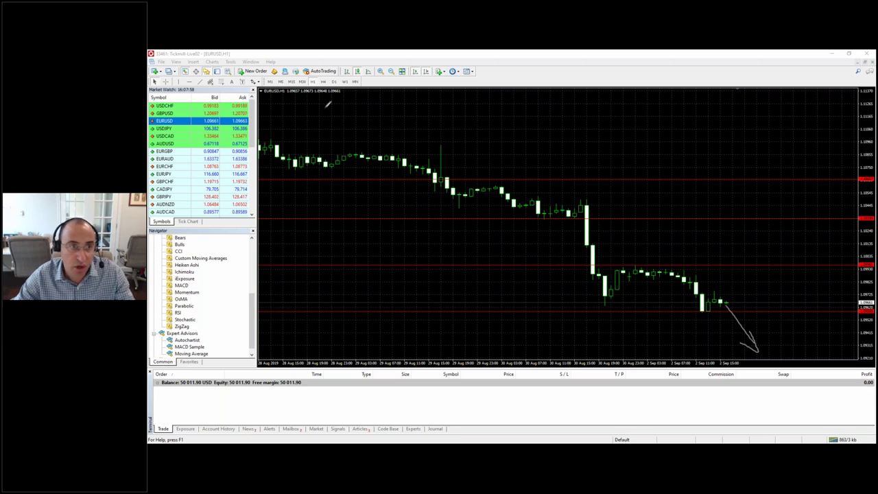
click(255, 72)
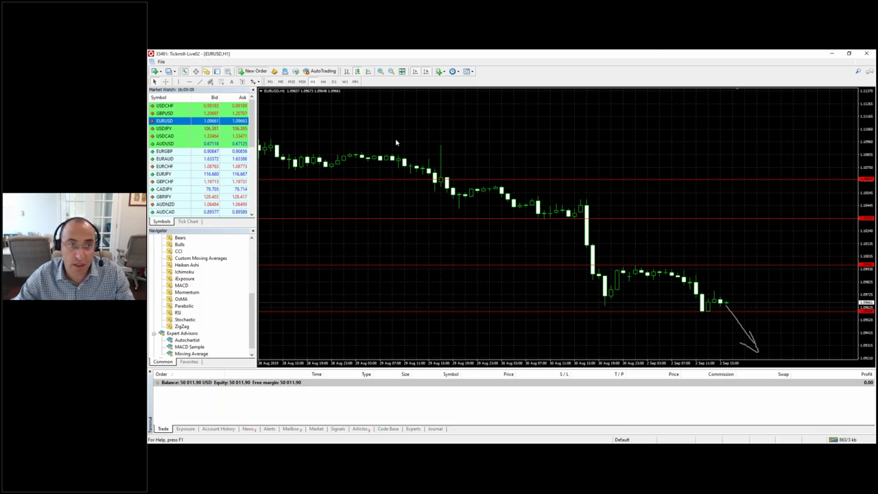
drag(616, 162, 568, 143)
double_click(587, 165)
text(0)
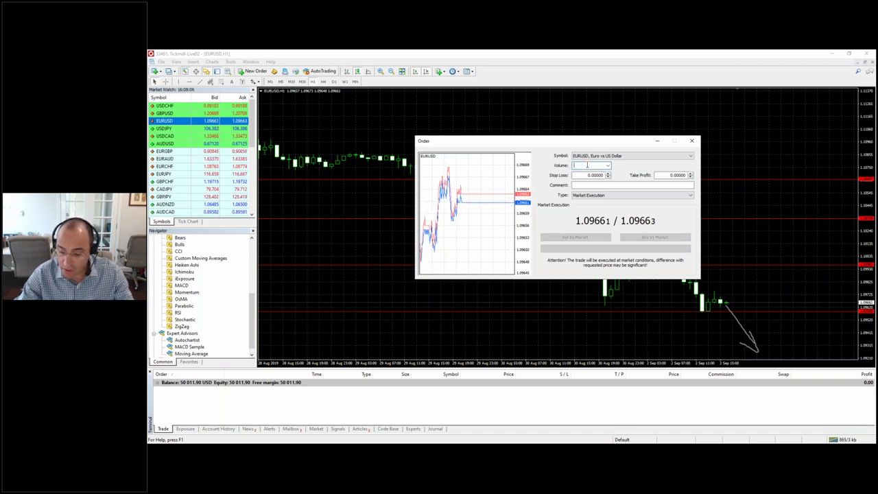
text(.1)
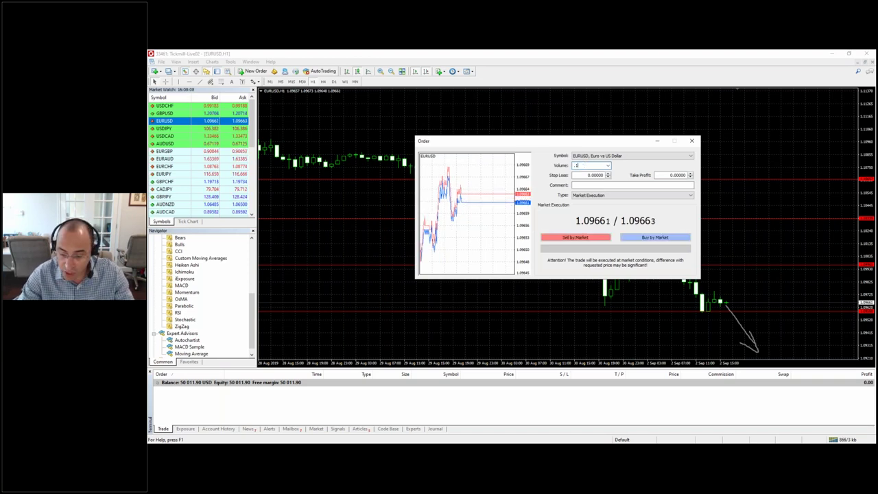
key(BackSpace)
text(0.1)
click(588, 176)
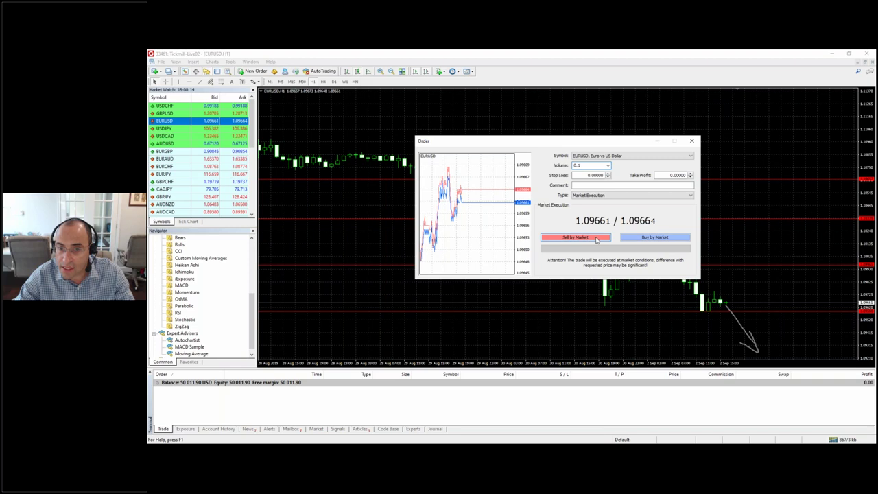
click(597, 238)
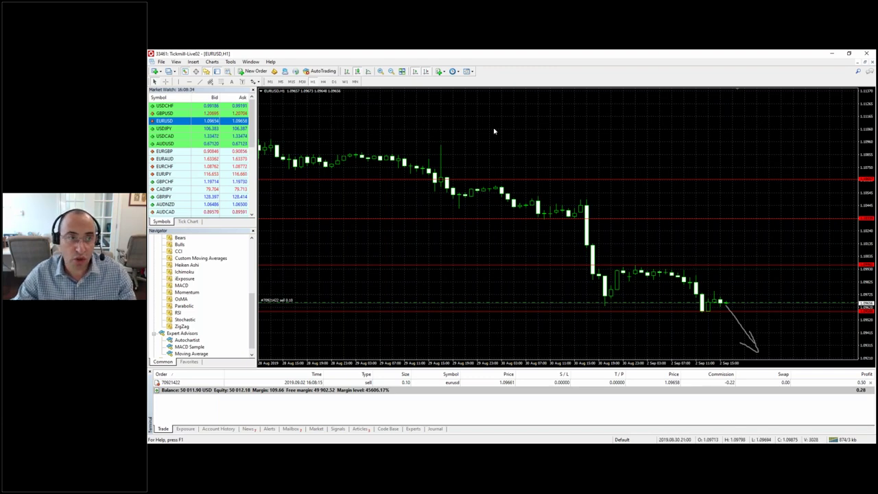
- View the open sell position on the daily timeframe, return to the hourly chart and clear the arrow annotation
click(334, 81)
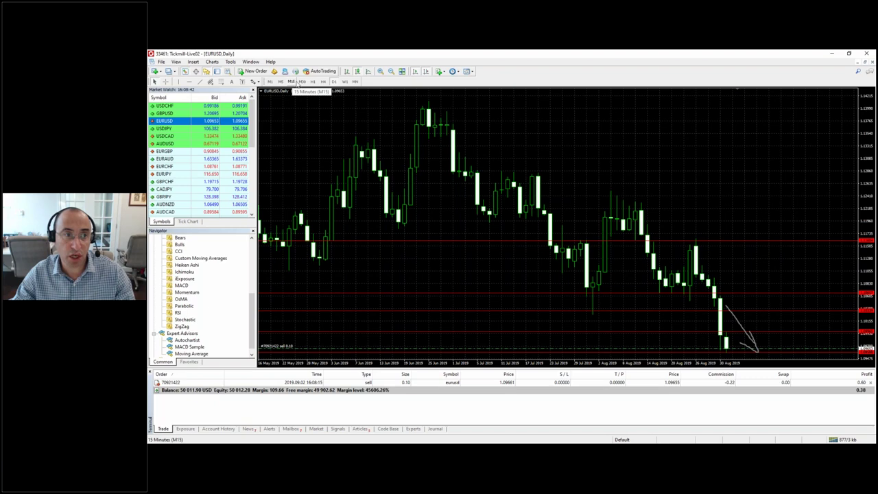
click(313, 82)
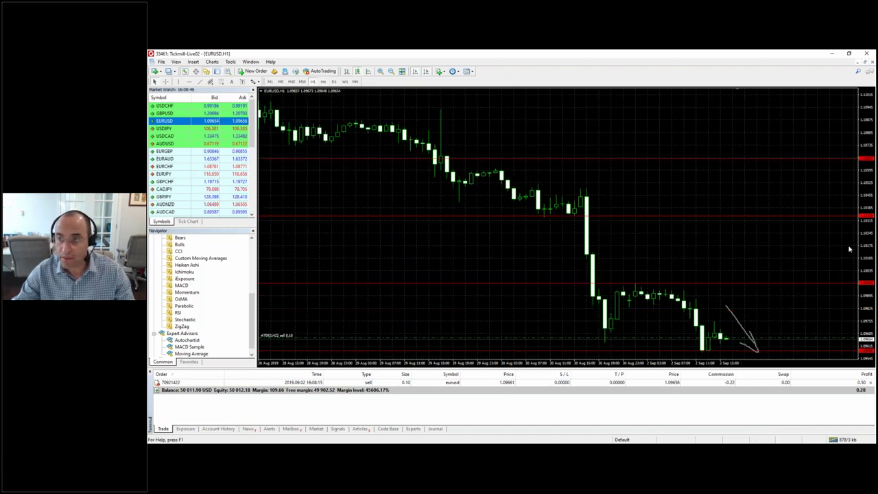
key(Escape)
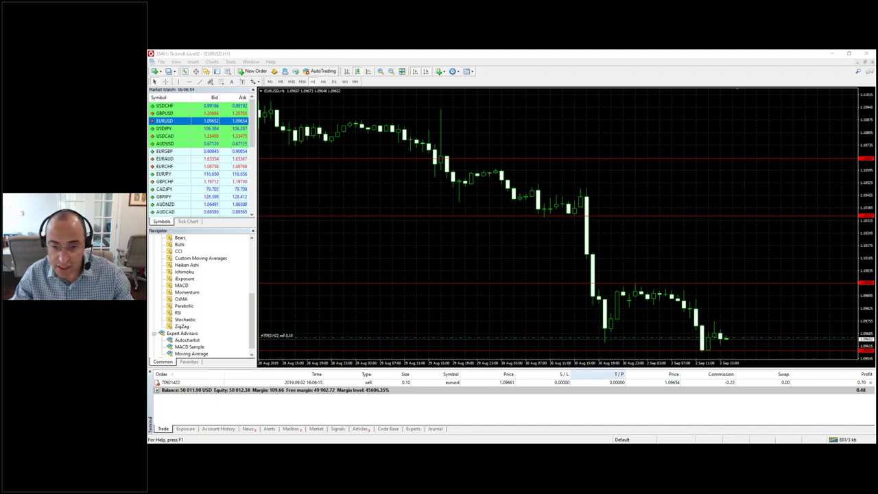
- Modify the open EURUSD sell position to set its stop loss at 1.09965
right_click(604, 383)
click(638, 308)
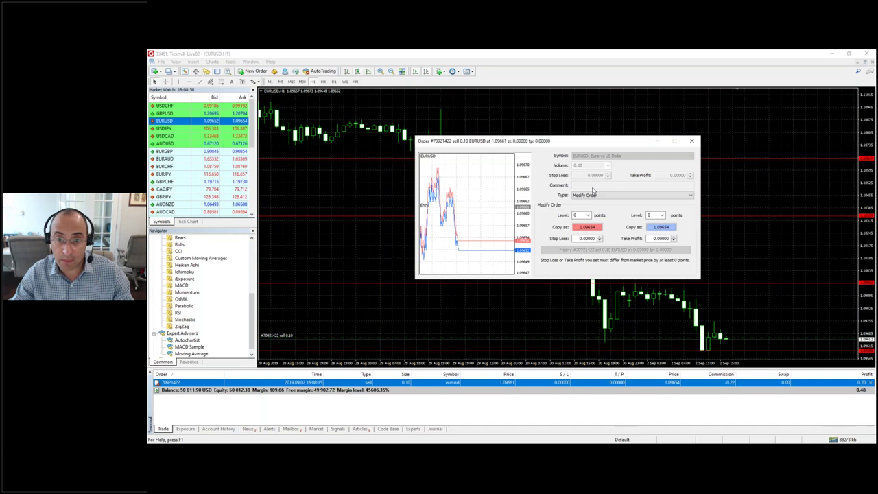
double_click(580, 238)
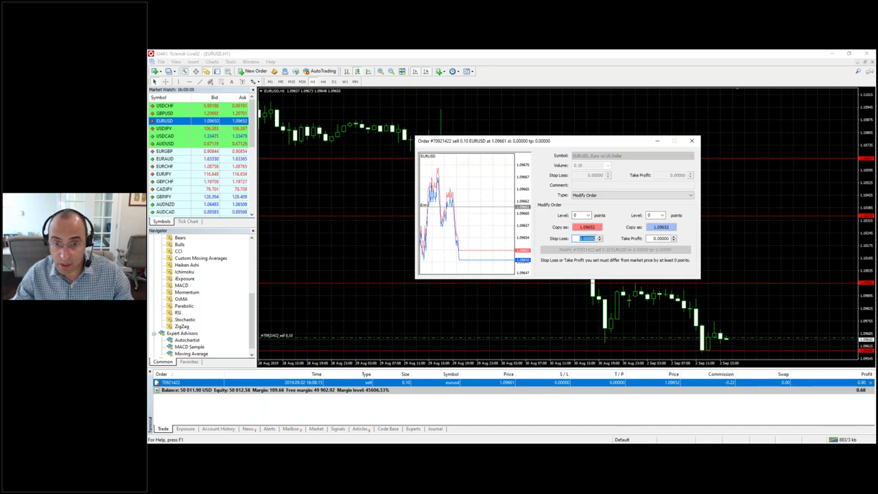
text(1.10000)
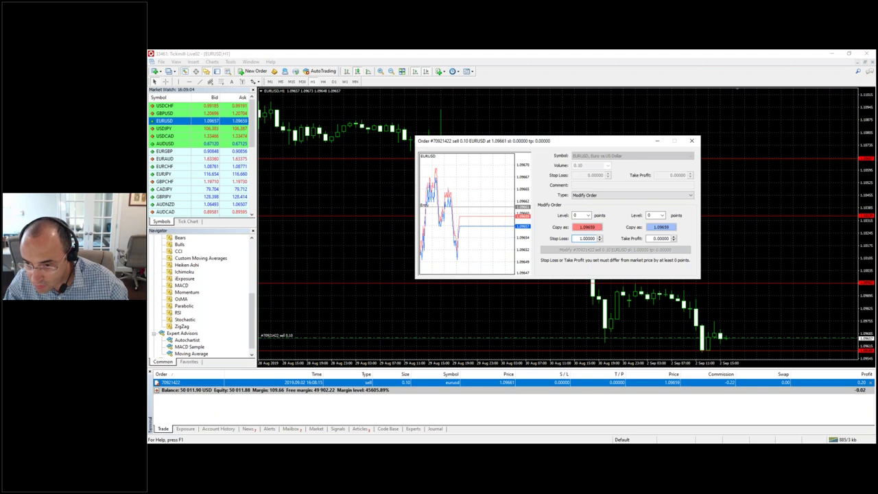
text(99)
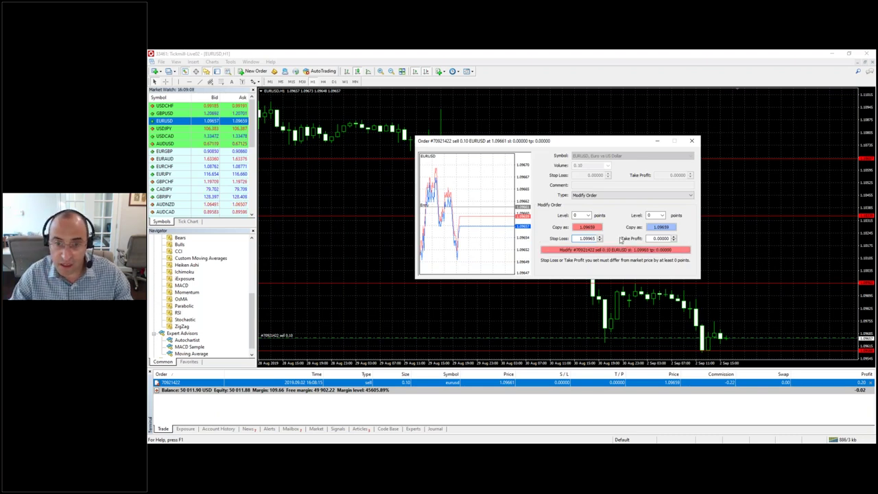
click(610, 250)
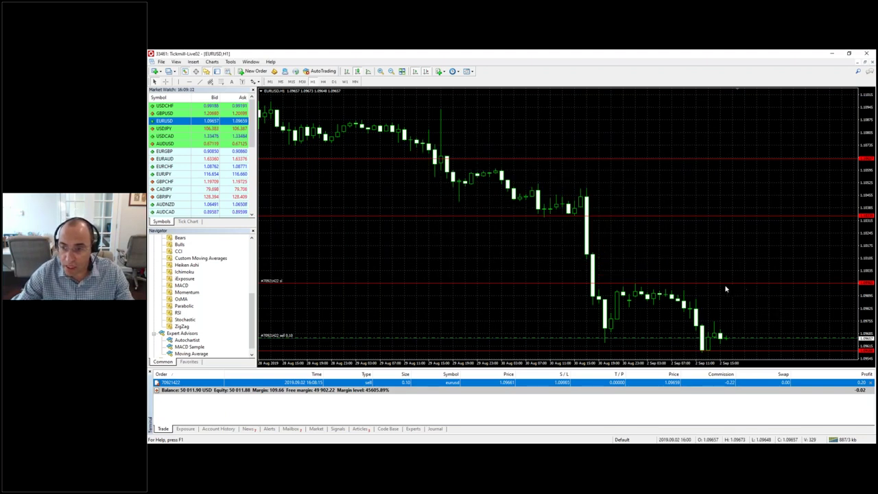
- Remove the horizontal resistance line that overlaps the position's stop loss level on the EURUSD chart
scroll(708, 285, left, 1)
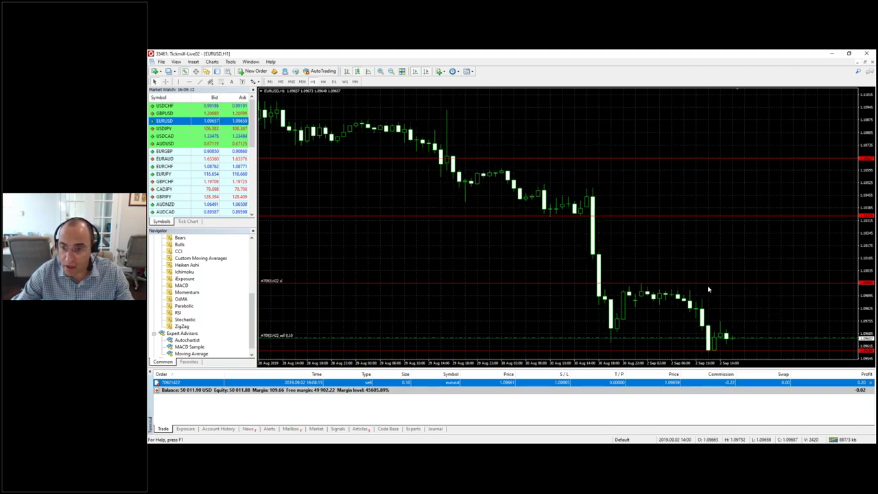
double_click(306, 287)
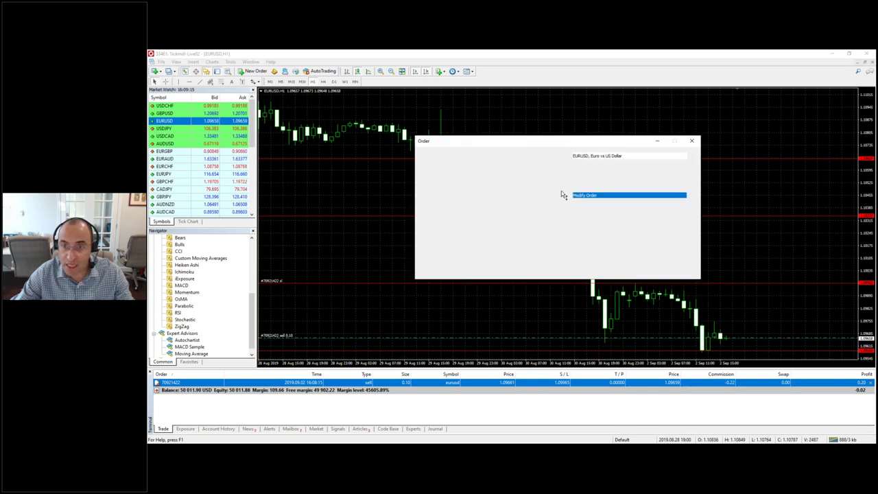
key(Escape)
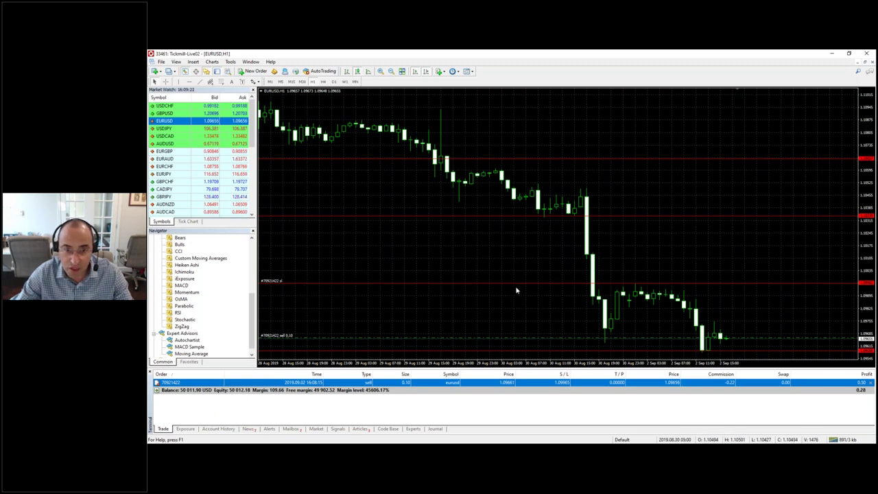
scroll(687, 287, up, 1)
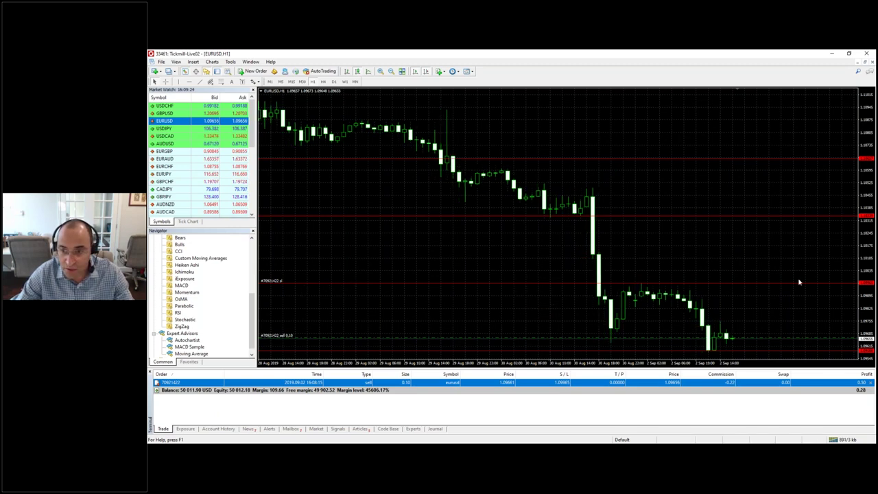
scroll(789, 285, down, 1)
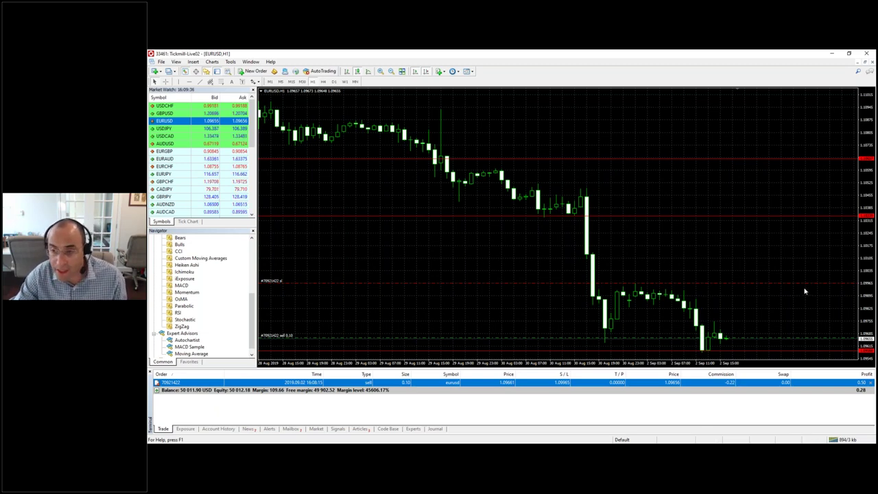
- Attach the Autochartist expert advisor to the EURUSD hourly chart with its default settings
mouse_move(869, 202)
mouse_down()
mouse_move(872, 235)
mouse_move(869, 195)
mouse_up()
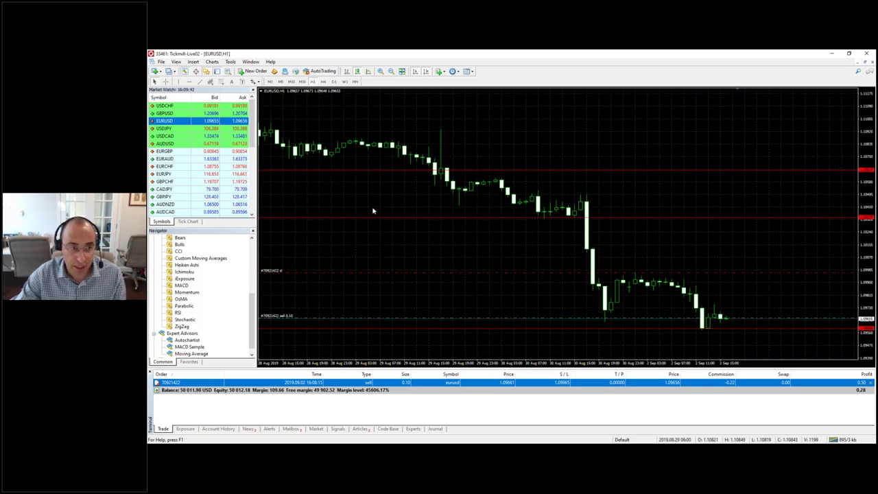
drag(252, 322, 251, 328)
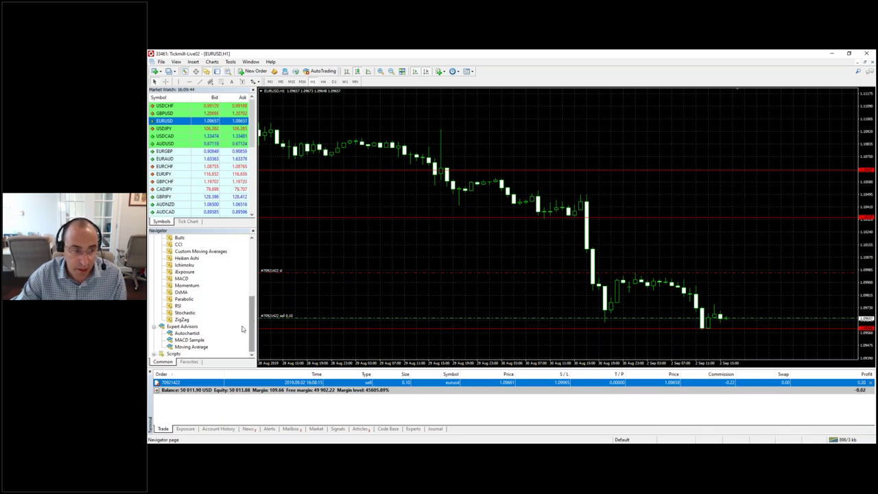
click(187, 333)
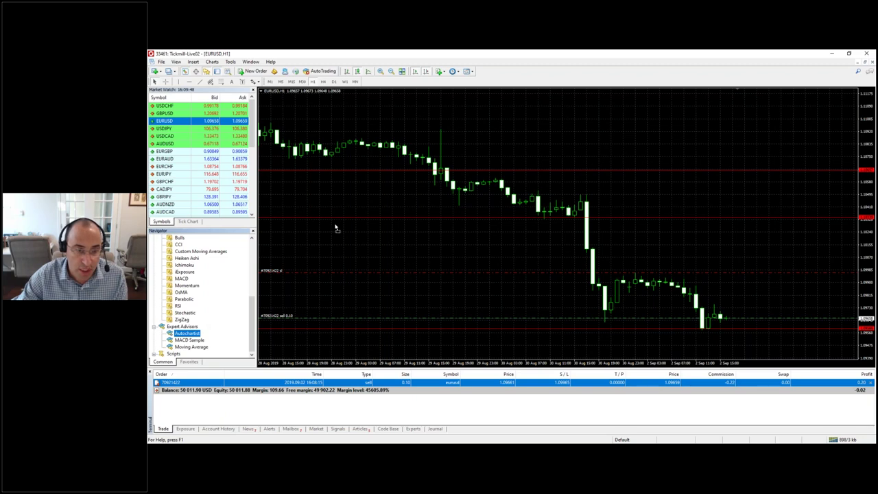
drag(334, 245, 334, 245)
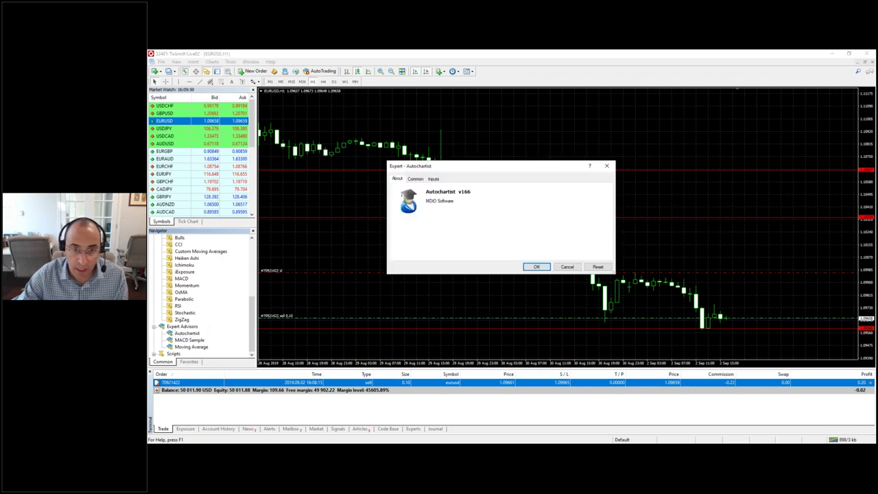
click(534, 266)
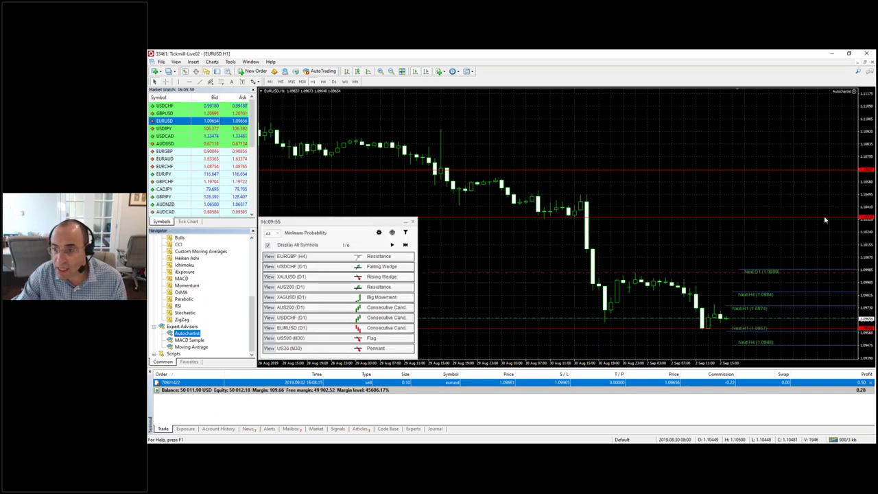
- Fit the Autochartist levels in the price range and remove the two upper horizontal lines from the EURUSD chart
mouse_move(868, 279)
mouse_down()
mouse_move(868, 234)
mouse_move(868, 282)
mouse_up()
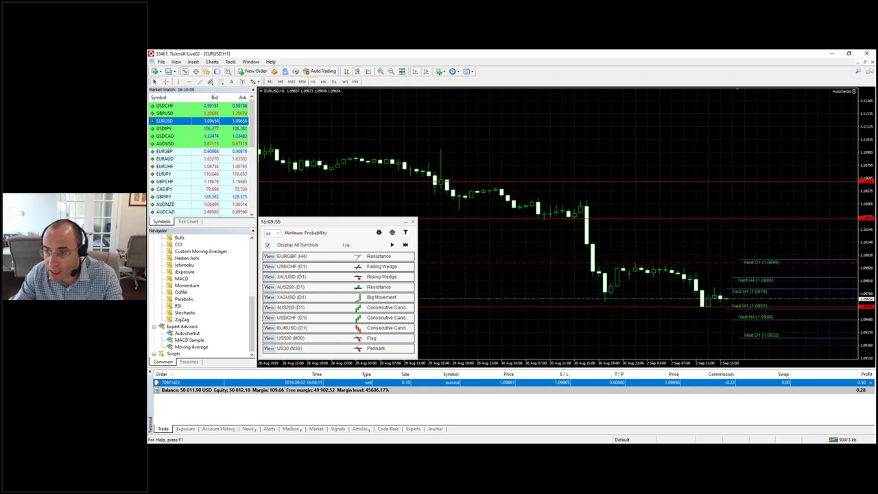
scroll(858, 221, up, 1)
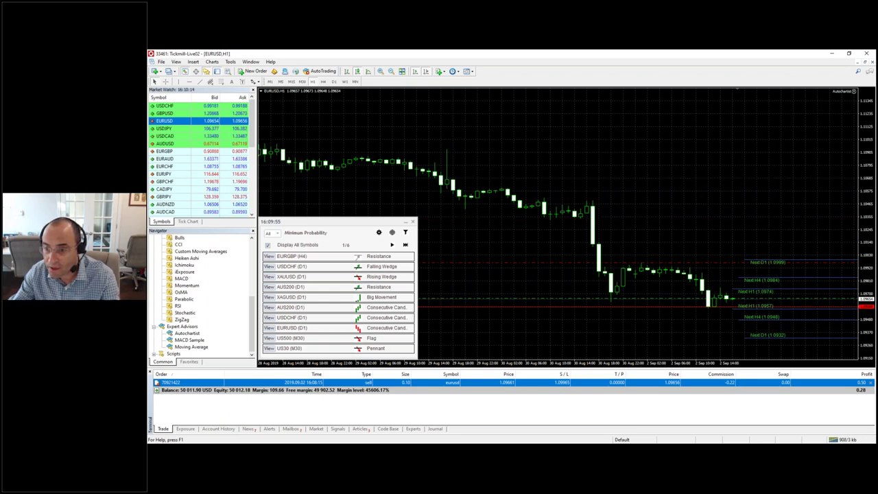
scroll(857, 311, up, 1)
scroll(857, 310, up, 1)
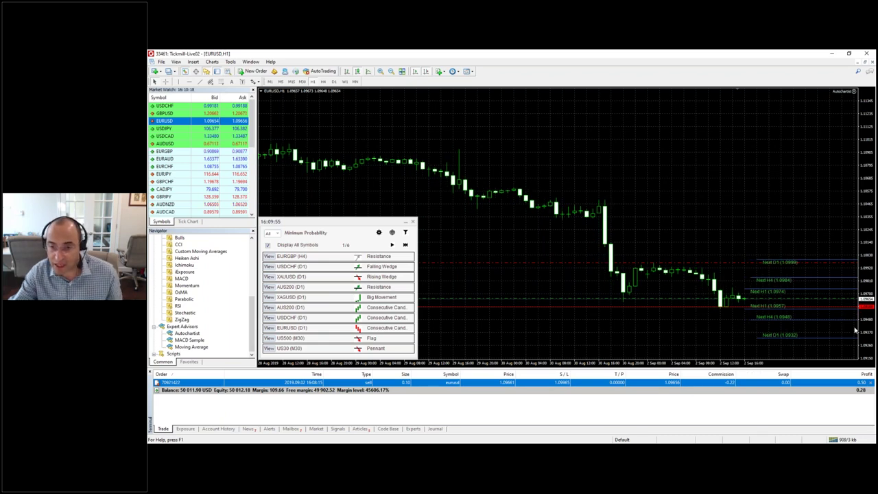
- Sketch brackets around the H1, H4 and D1 Autochartist ranges on EURUSD and circle the two D1 levels
drag(866, 264, 866, 278)
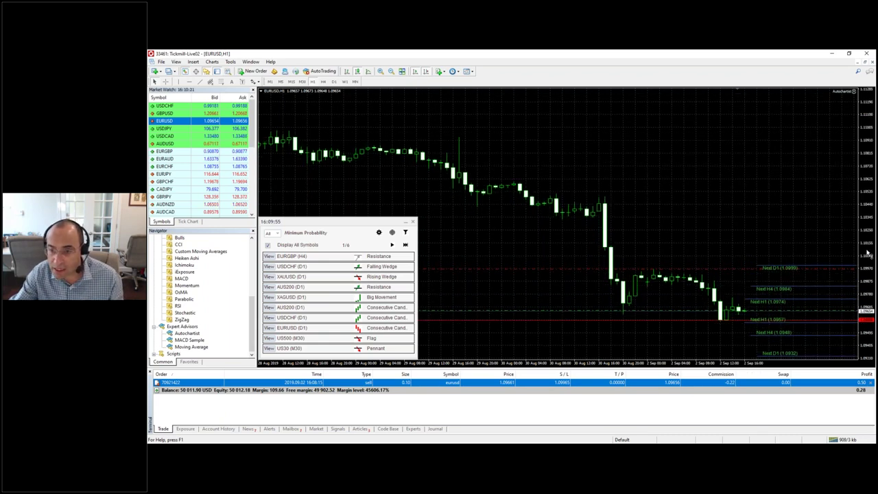
click(380, 71)
drag(869, 230, 869, 264)
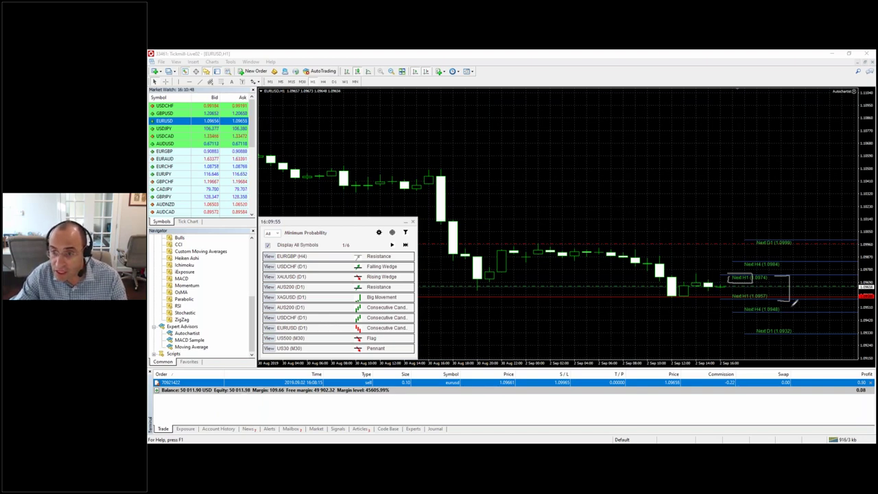
mouse_move(804, 263)
mouse_down()
mouse_move(807, 295)
mouse_move(797, 313)
mouse_up()
mouse_move(806, 242)
mouse_down()
mouse_move(821, 241)
mouse_move(819, 335)
mouse_move(811, 337)
mouse_up()
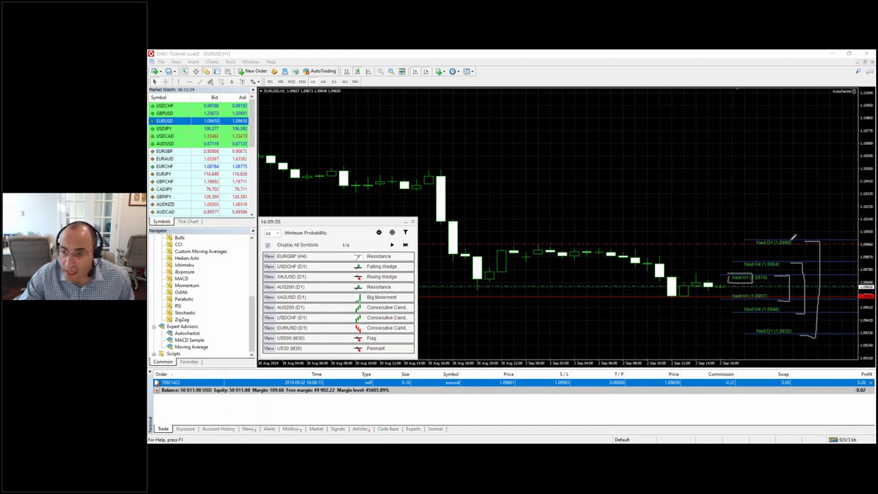
mouse_move(774, 233)
mouse_down()
mouse_move(743, 242)
mouse_move(800, 243)
mouse_move(752, 235)
mouse_up()
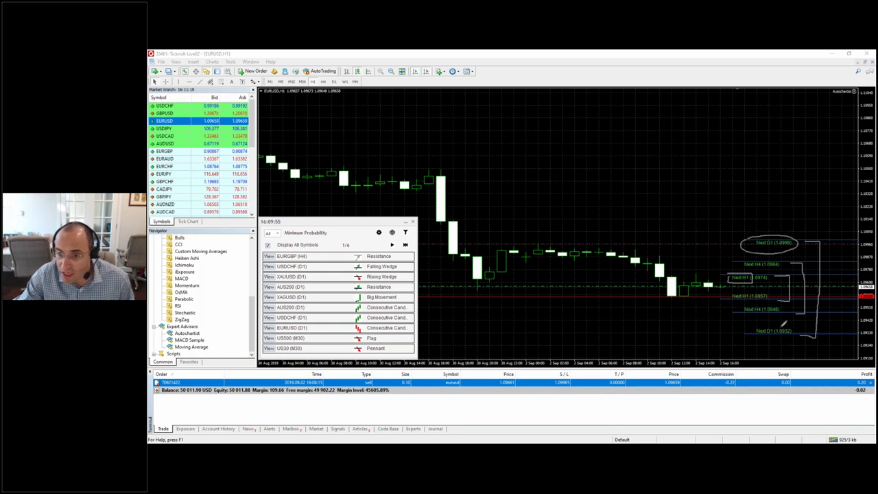
mouse_move(782, 327)
mouse_down()
mouse_move(755, 328)
mouse_move(802, 339)
mouse_move(777, 323)
mouse_up()
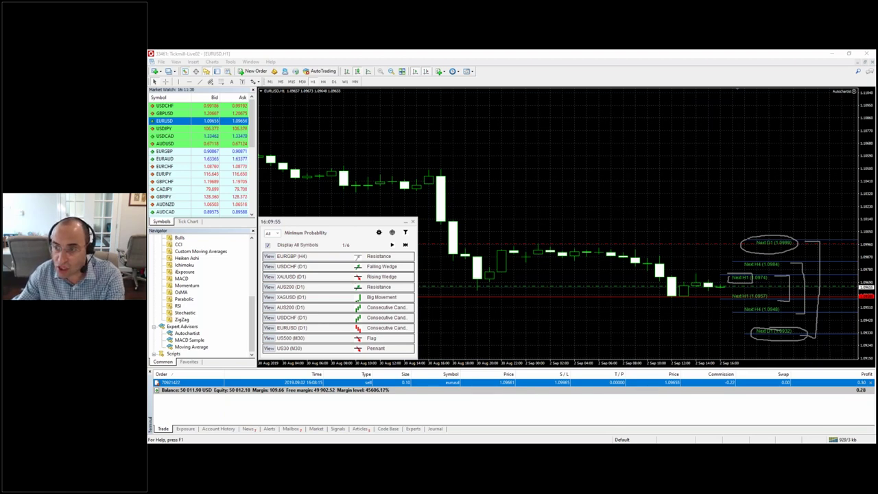
- Clear the sketched annotations and delete the remaining horizontal support line at the recent EURUSD low
key(Escape)
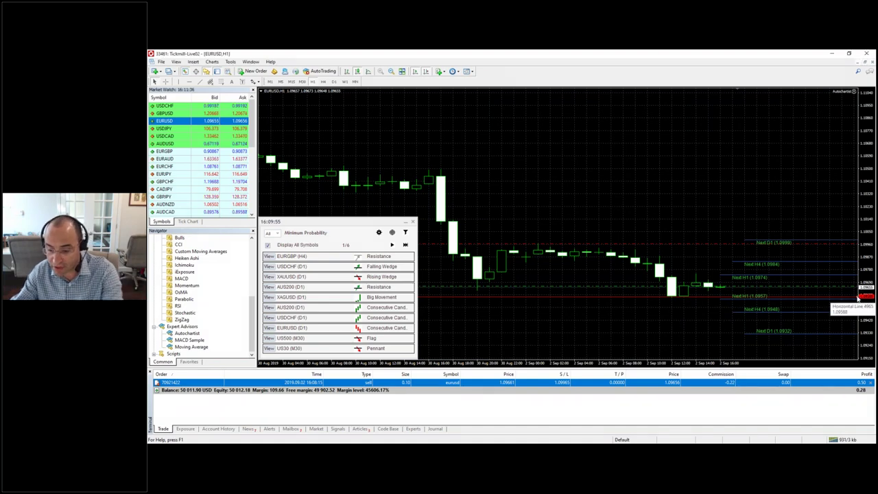
key(Delete)
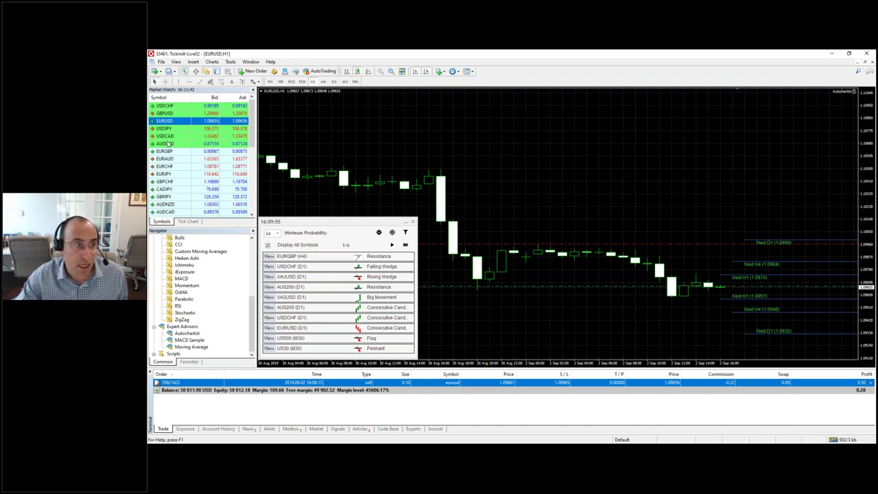
- Show GBPUSD on the chart and compress its price scale to fit all the Autochartist levels
click(177, 114)
drag(177, 117, 398, 136)
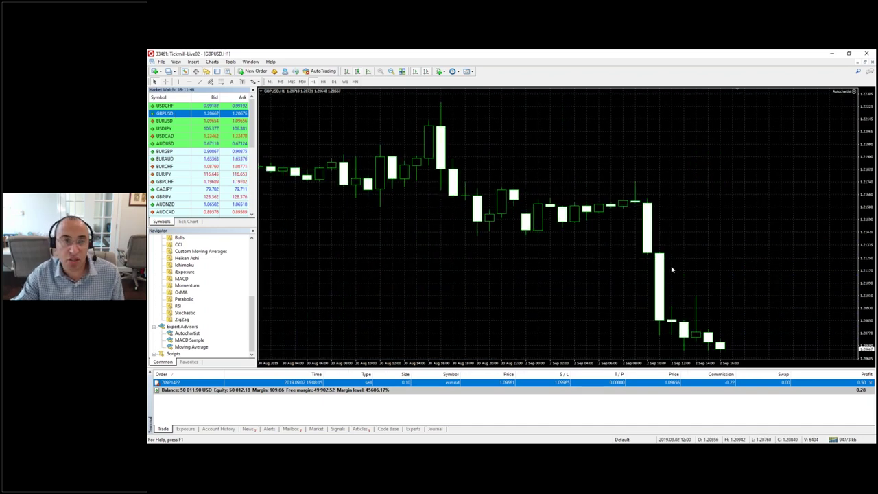
drag(870, 173, 871, 210)
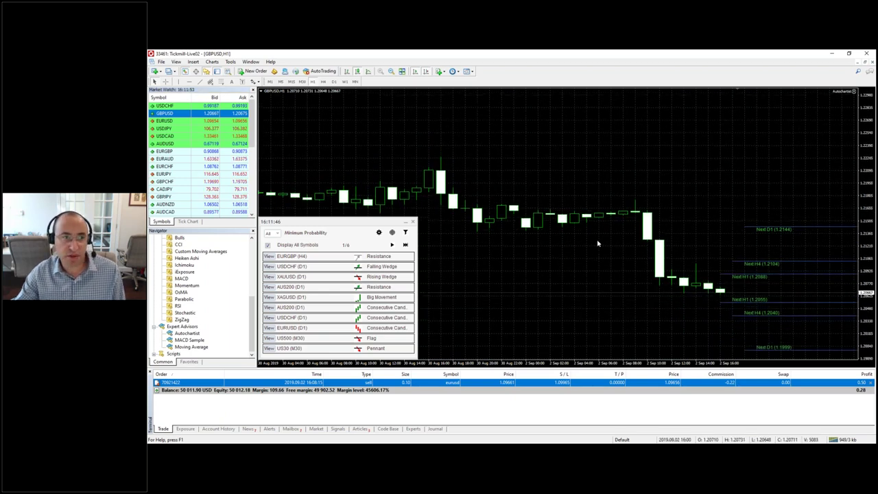
- Switch the chart to USDJPY and fit its Autochartist levels and more of its hourly price history in view
click(170, 129)
drag(367, 141, 421, 147)
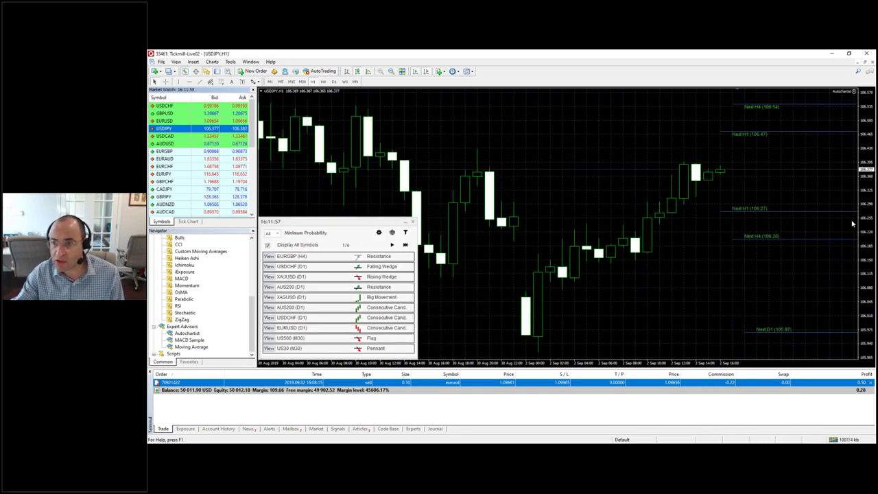
drag(870, 167, 869, 219)
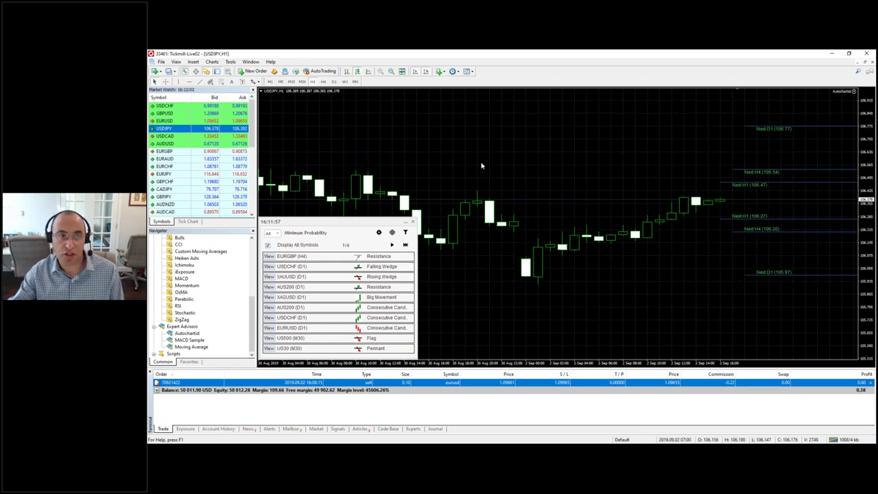
click(391, 71)
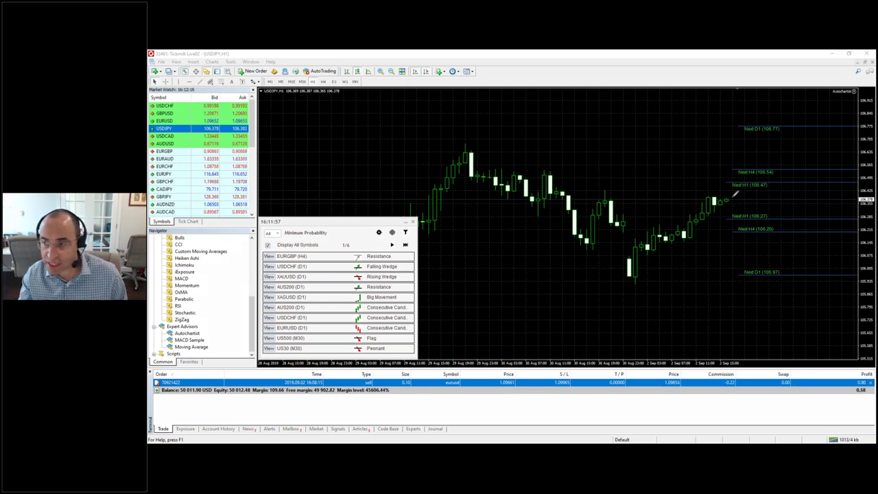
- Circle the Autochartist pattern list, bracket the H1, H4 and D1 ranges on USDJPY, and clear the annotations
mouse_move(326, 234)
mouse_down()
mouse_move(283, 295)
mouse_move(368, 248)
mouse_move(322, 242)
mouse_up()
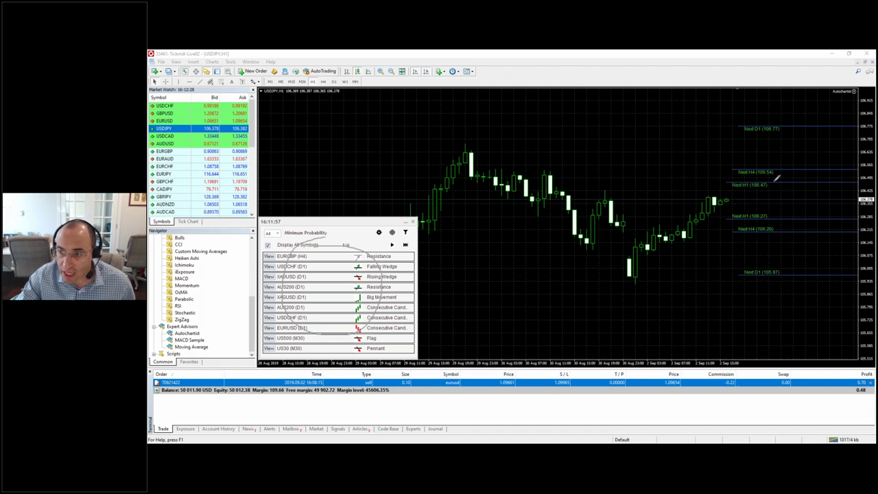
mouse_move(776, 183)
mouse_down()
mouse_move(783, 183)
mouse_move(779, 218)
mouse_up()
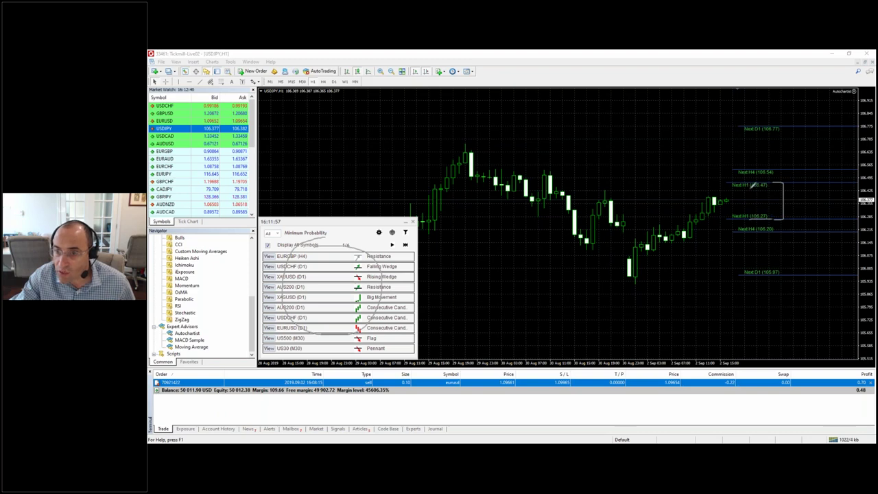
mouse_move(785, 228)
mouse_down()
mouse_move(803, 226)
mouse_move(801, 168)
mouse_move(788, 169)
mouse_up()
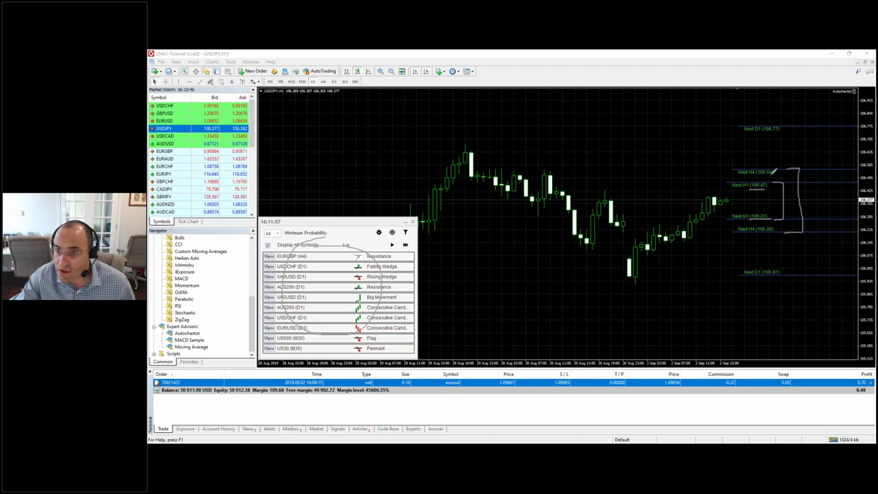
mouse_move(789, 274)
mouse_down()
mouse_move(819, 266)
mouse_move(820, 130)
mouse_move(808, 121)
mouse_up()
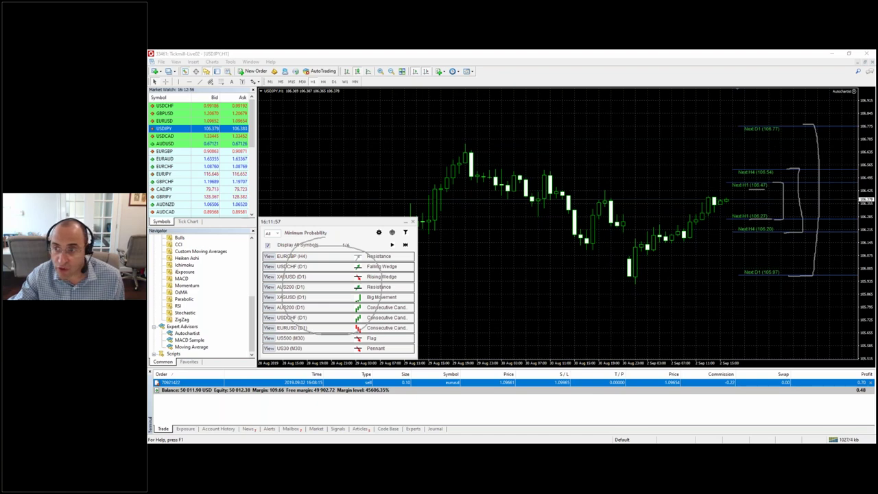
key(Escape)
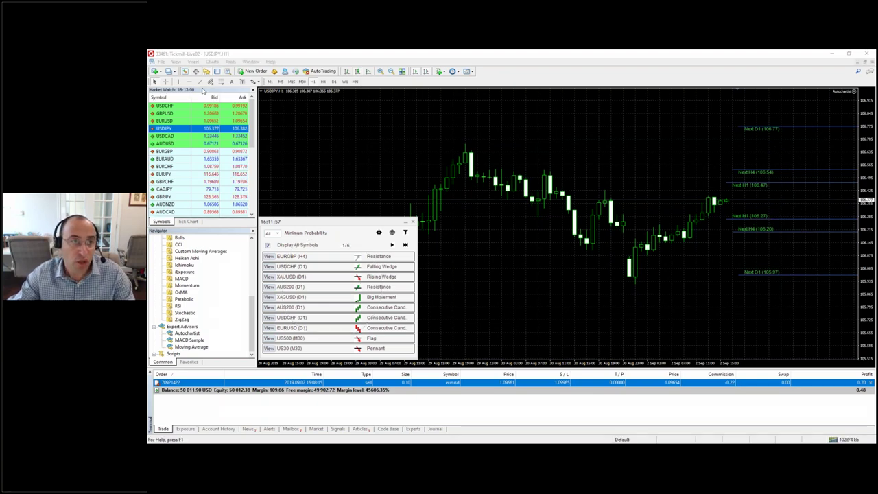
- Buy 0.10 lots of USDJPY at market with a stop loss of 106.200
click(253, 71)
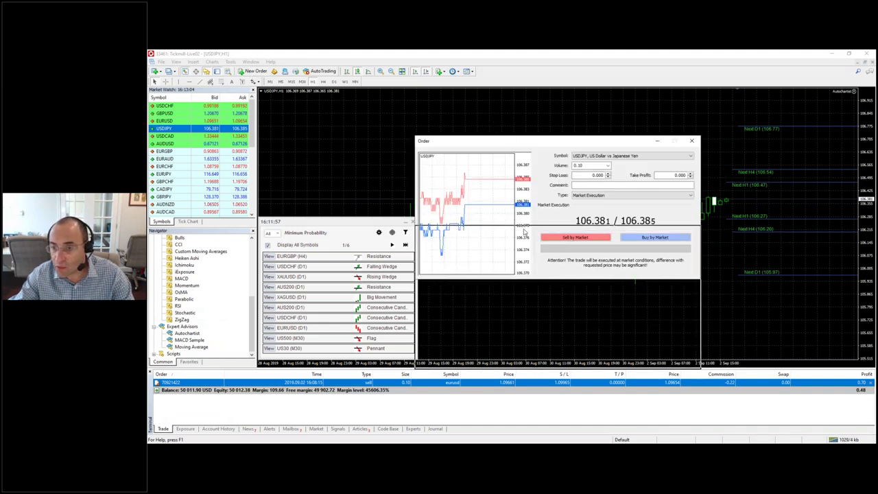
drag(531, 226, 532, 227)
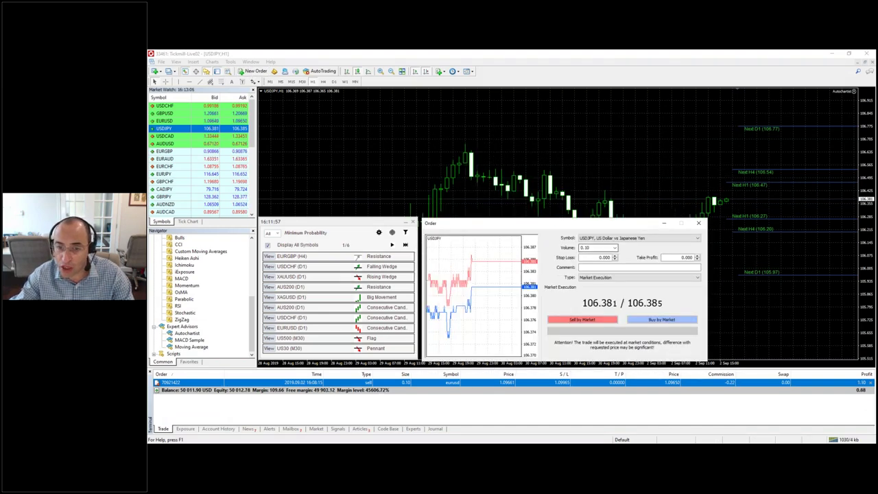
click(604, 249)
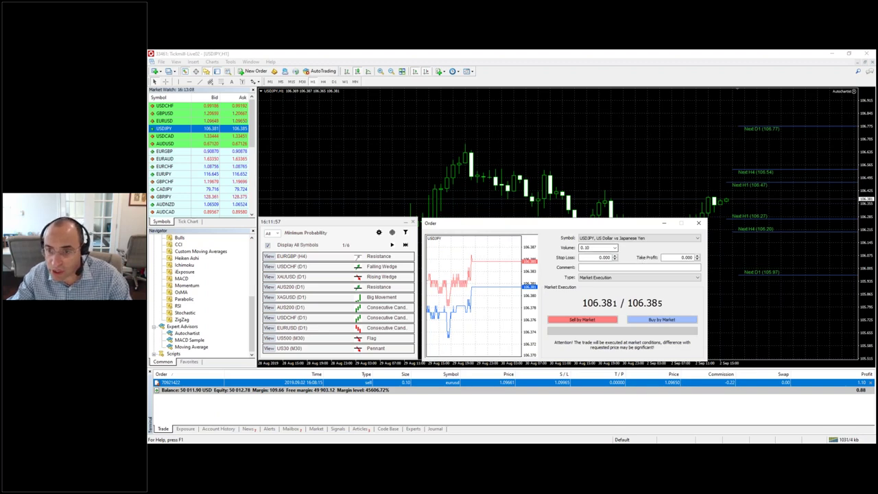
click(594, 257)
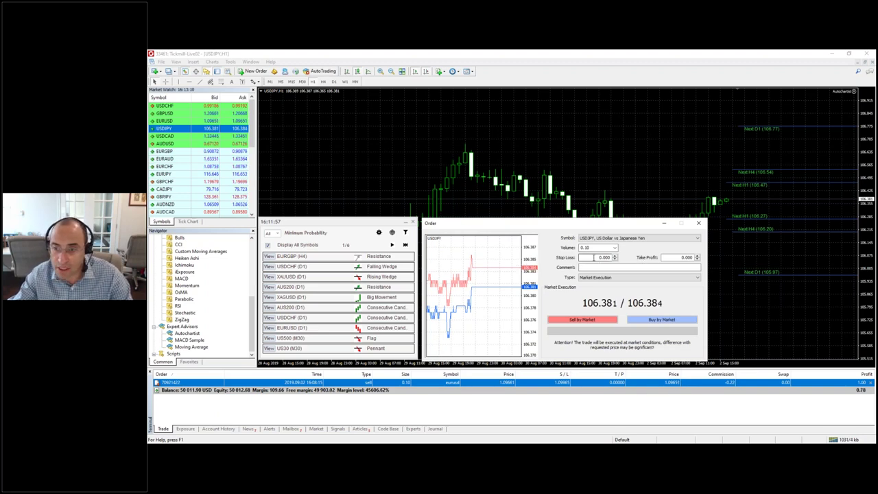
drag(600, 224, 489, 153)
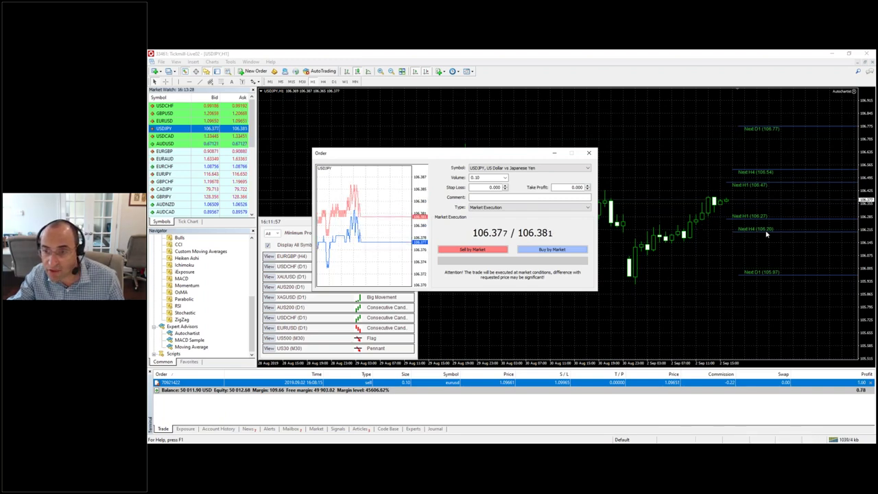
click(477, 187)
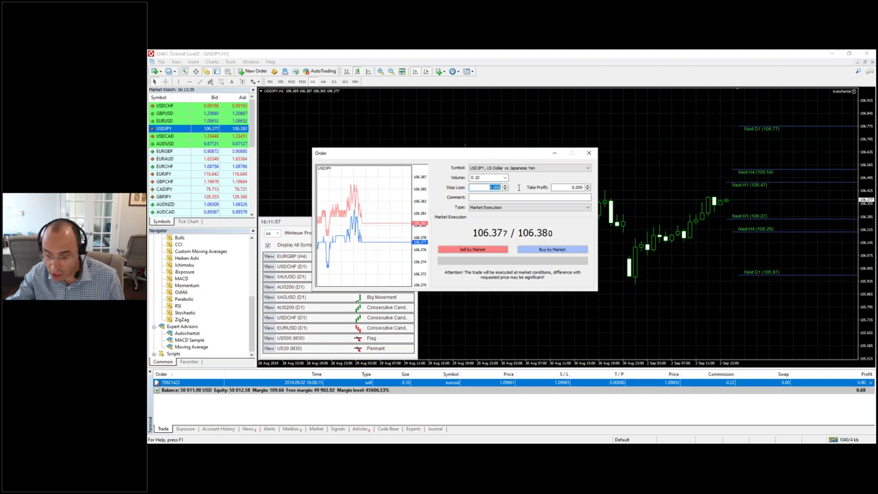
text(106)
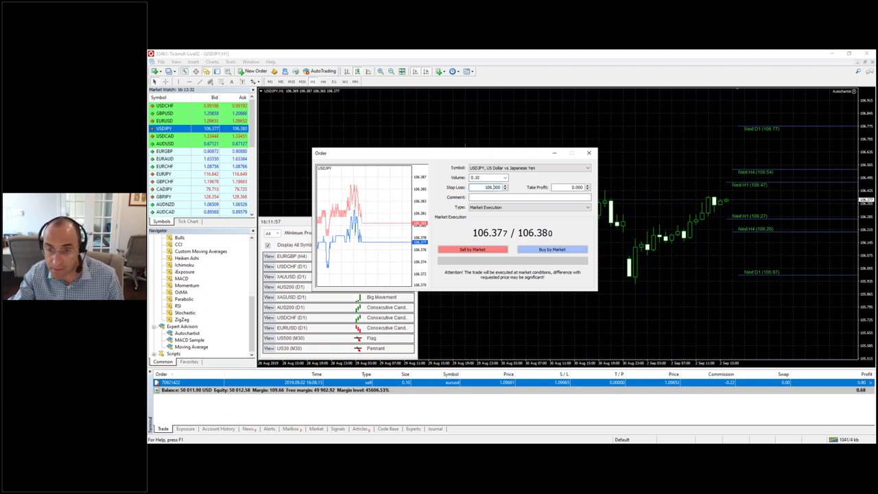
text(.2)
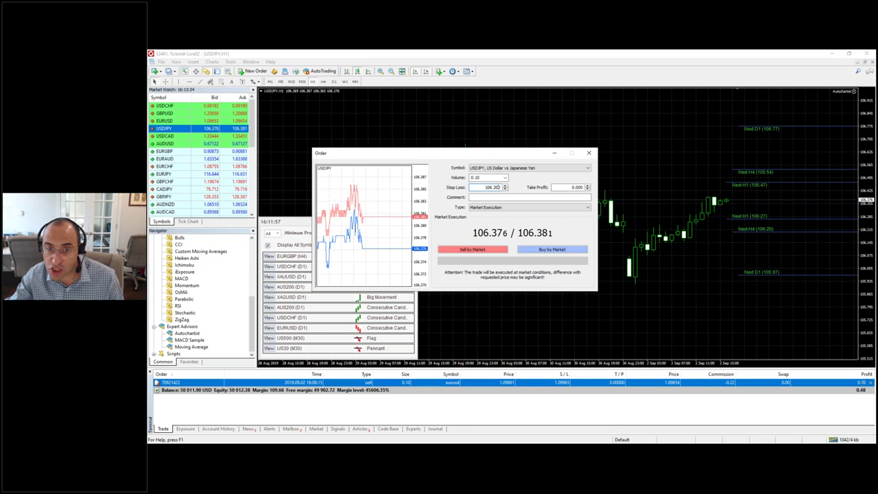
click(546, 250)
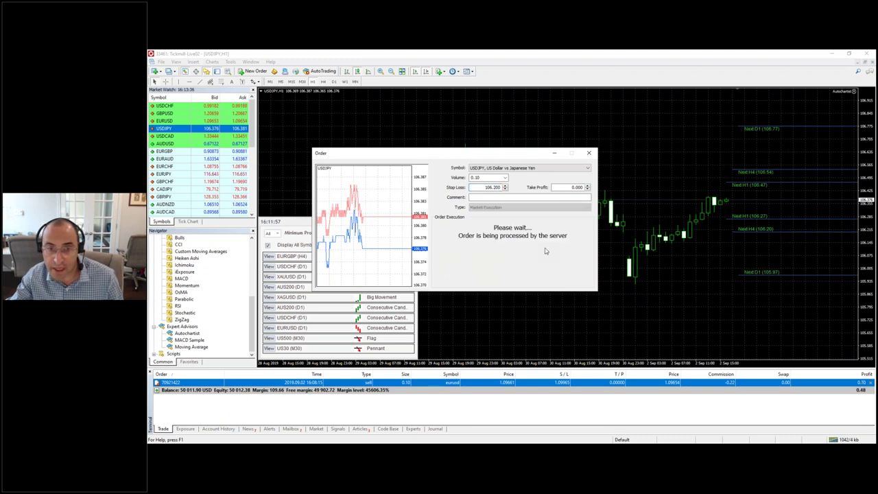
click(549, 236)
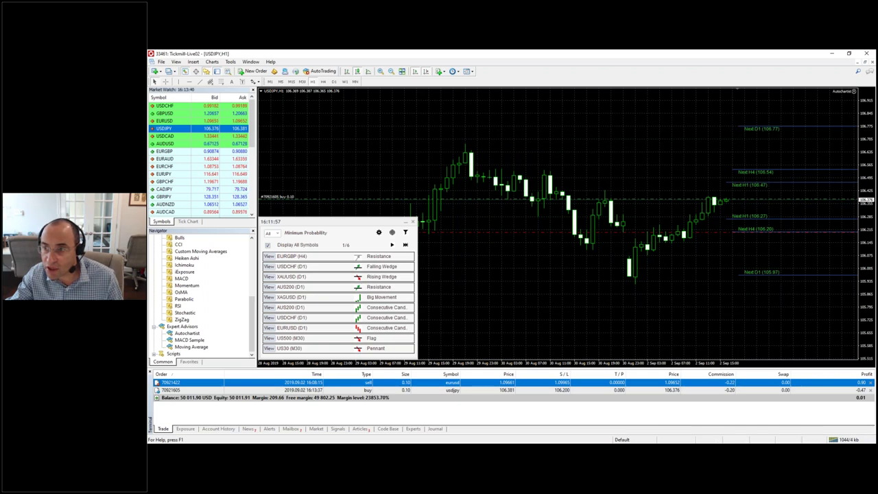
- Circle the USDJPY candles that line up with the lower H4 level at 106.20, and clear the annotations
mouse_move(684, 224)
mouse_down()
mouse_move(669, 243)
mouse_move(693, 230)
mouse_up()
mouse_move(609, 225)
mouse_down()
mouse_move(641, 231)
mouse_move(572, 227)
mouse_up()
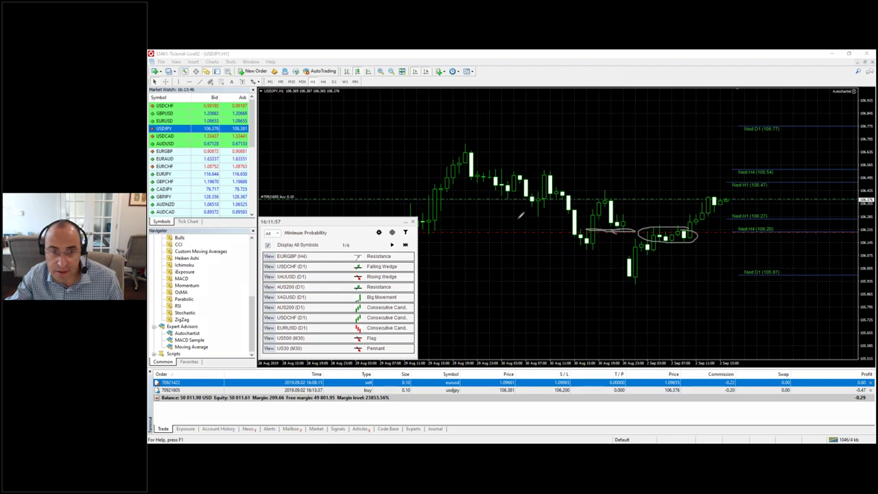
mouse_move(428, 221)
mouse_down()
mouse_move(449, 232)
mouse_move(426, 224)
mouse_up()
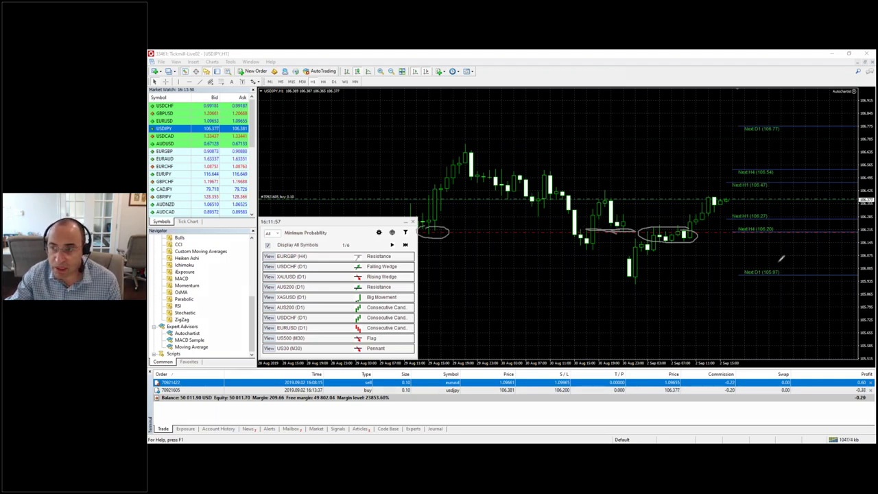
key(Escape)
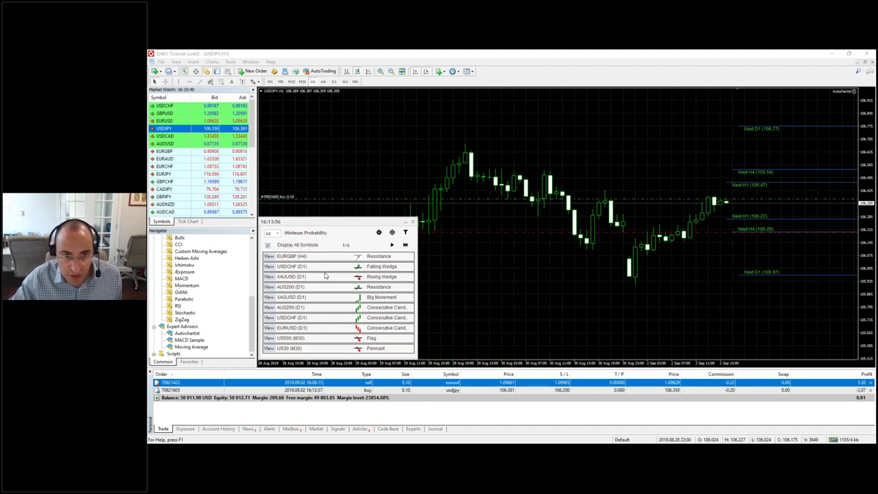
- Filter the Autochartist pattern list to a minimum probability of 60%
click(271, 232)
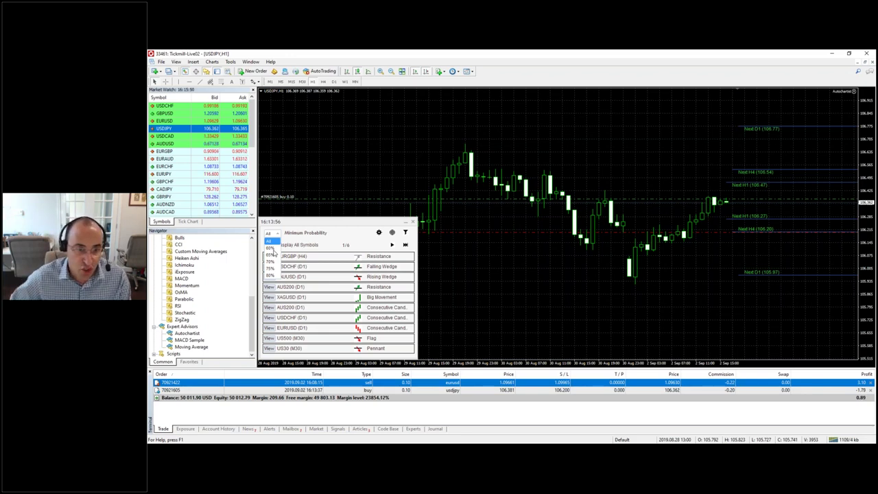
click(348, 254)
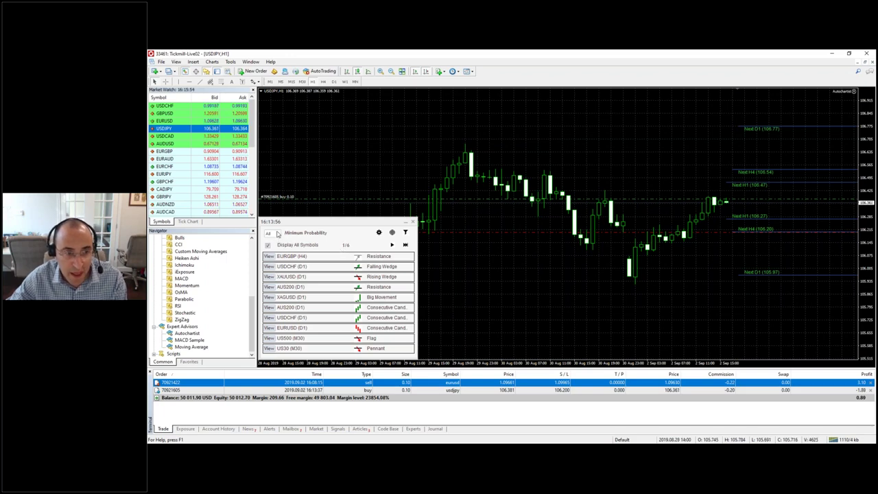
click(277, 234)
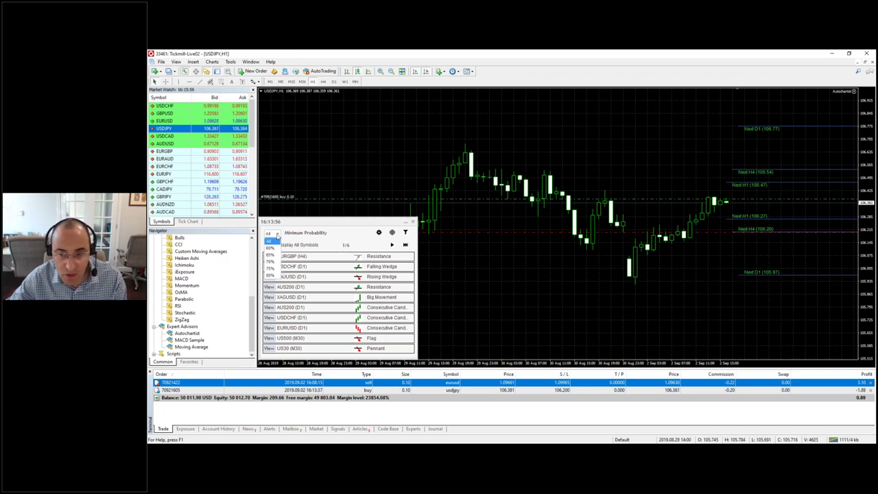
click(277, 234)
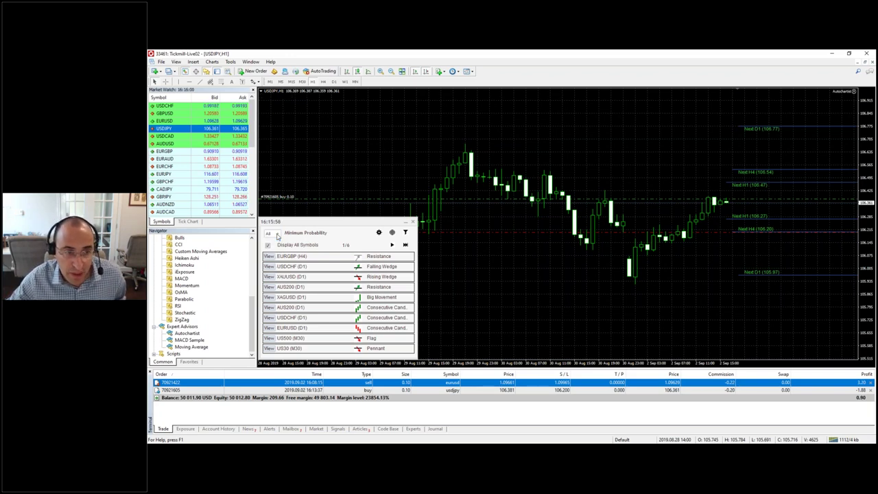
click(271, 234)
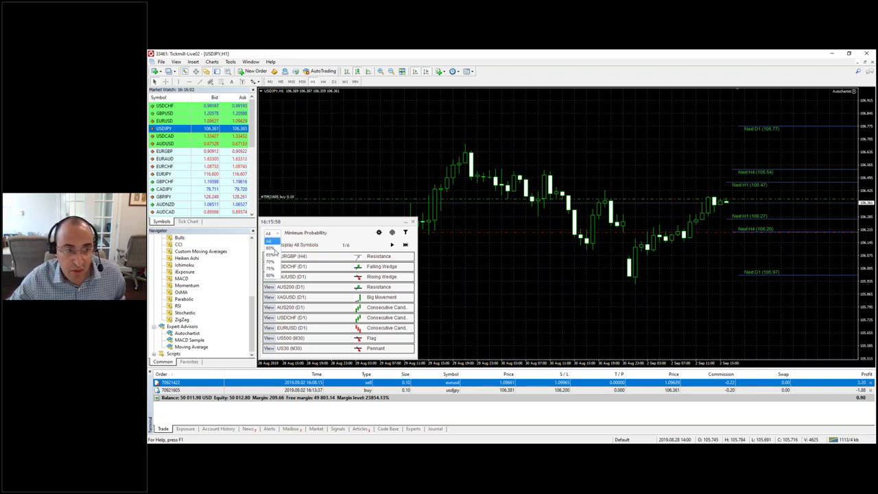
click(270, 248)
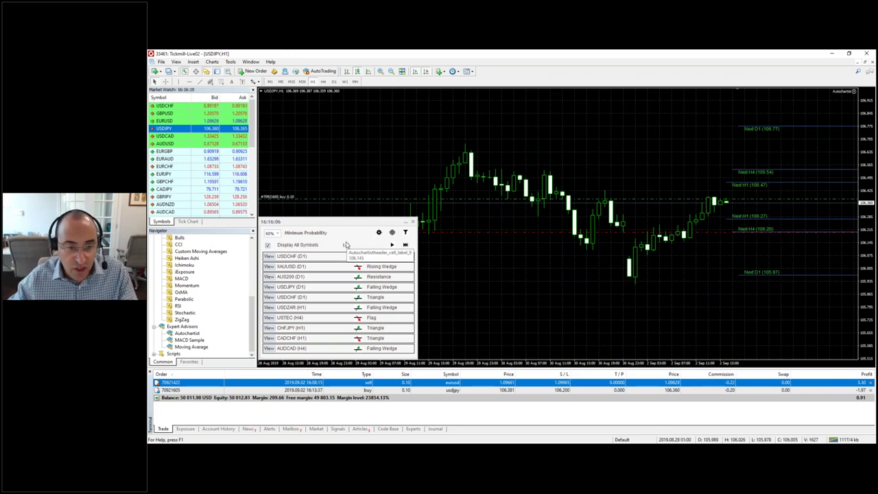
- Show the AUS200 (D1) Resistance pattern, review its Autochartist price ranges on H1 and H4, and return to the daily chart
click(268, 279)
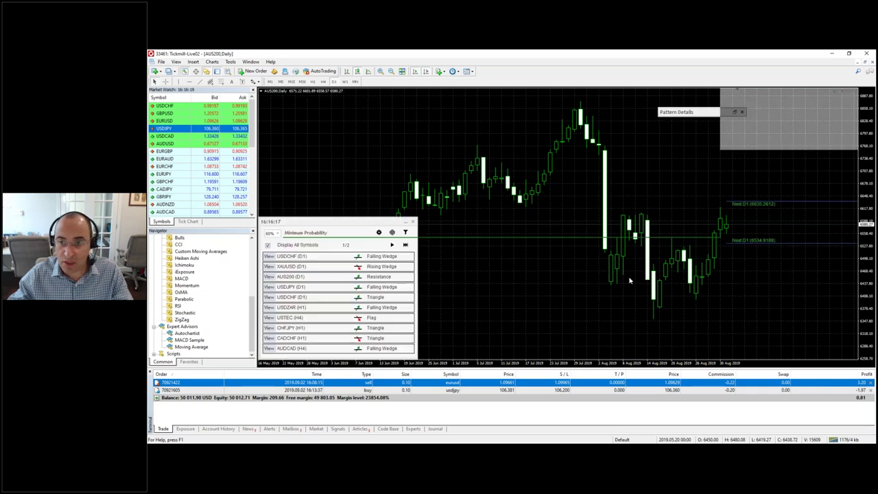
drag(870, 206, 869, 226)
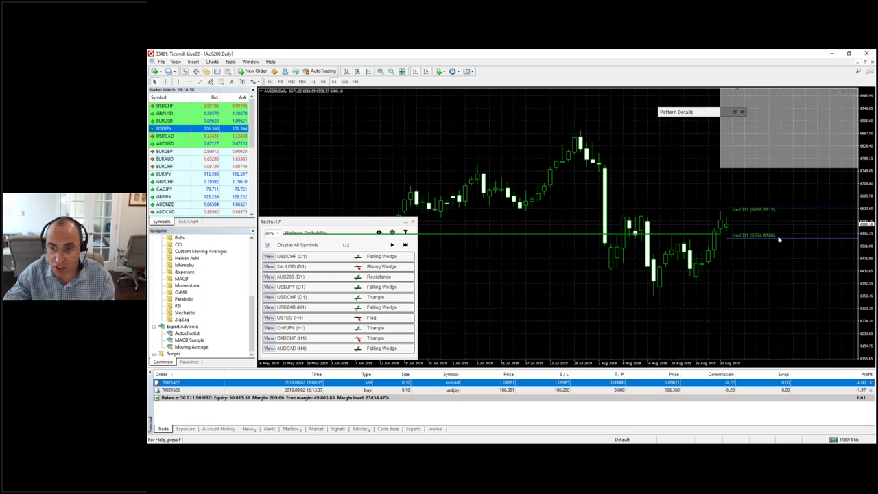
click(312, 81)
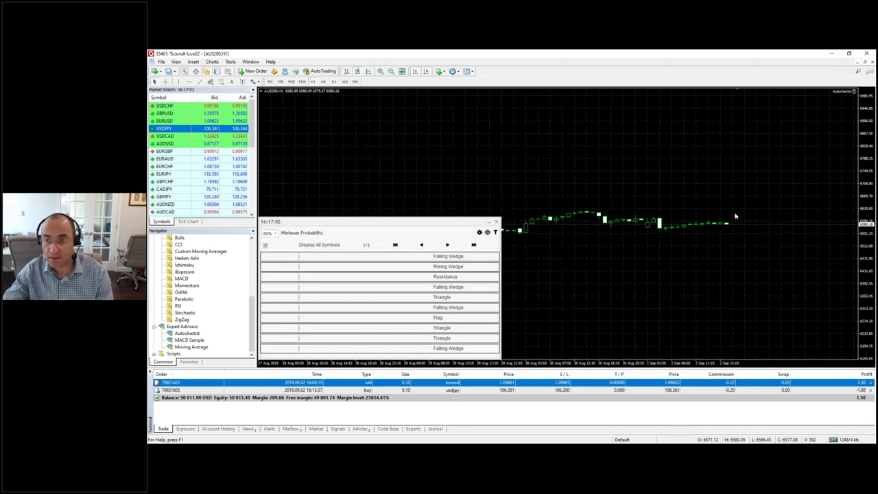
drag(864, 291, 865, 234)
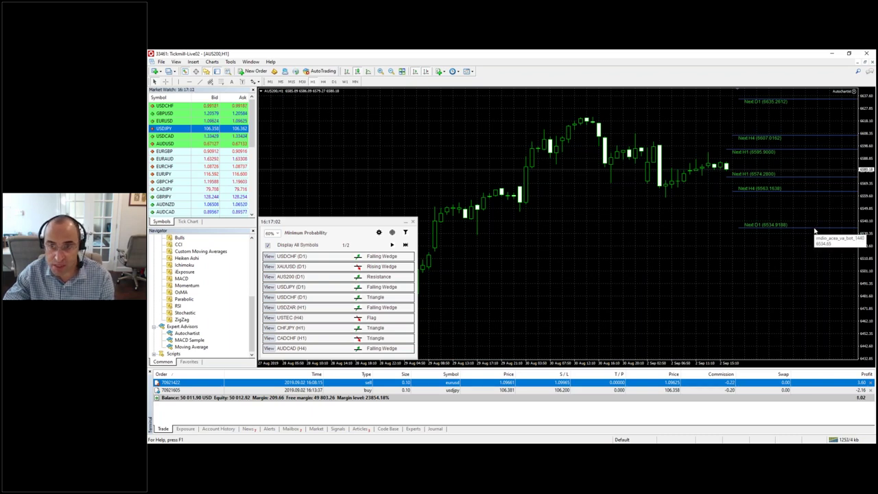
click(324, 82)
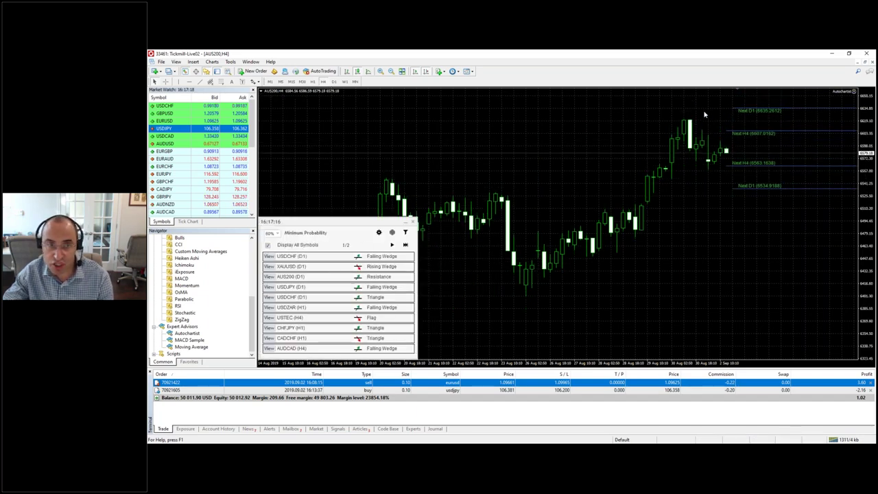
click(335, 82)
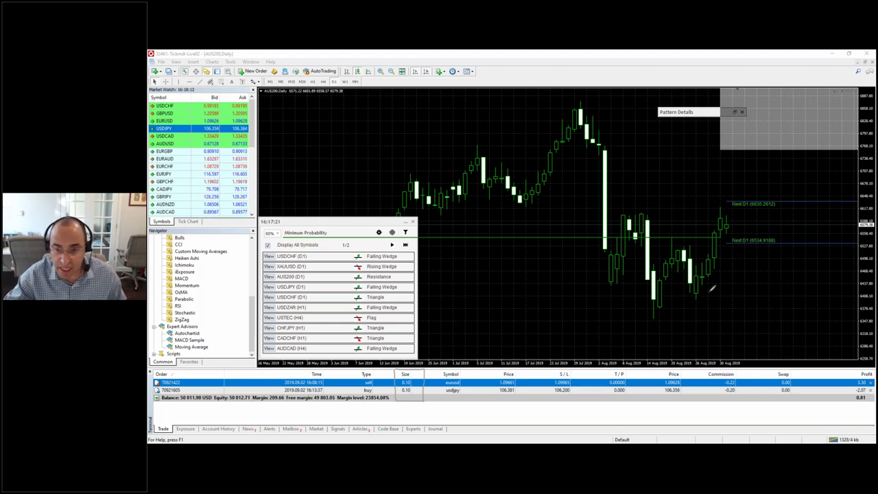
- Sketch AUS200's August support and the open trades' entry-to-stop distances, and place a horizontal line at that support
drag(575, 299, 765, 296)
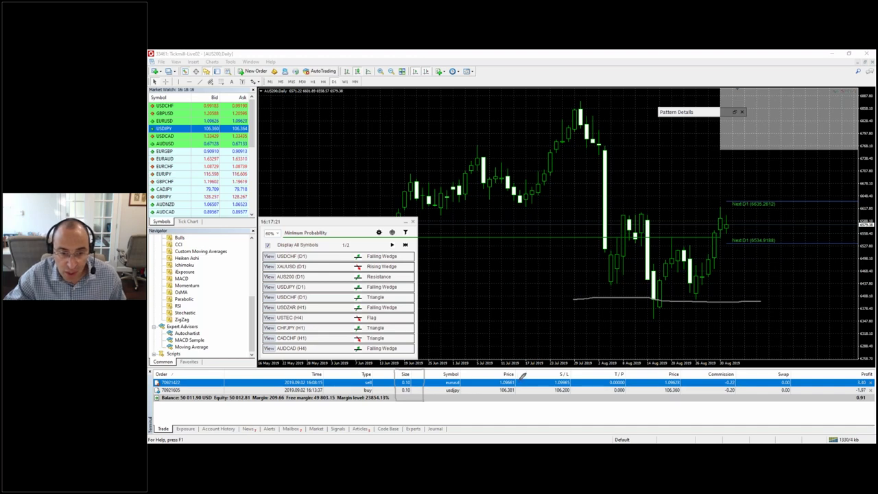
drag(521, 382, 551, 381)
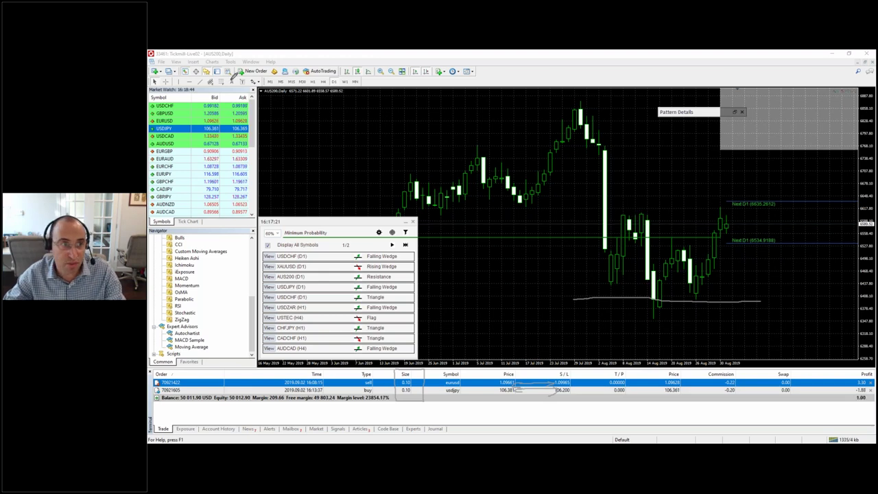
click(189, 81)
drag(755, 229, 773, 298)
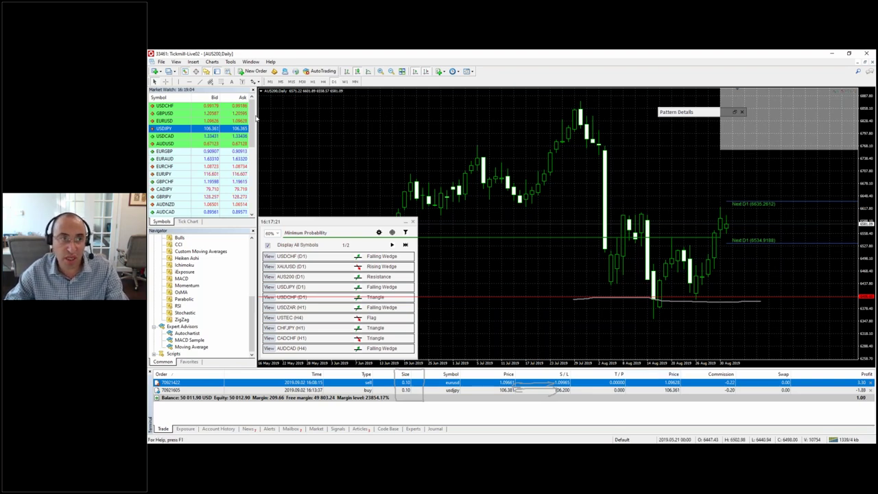
- Prepare an AUS200 market order with a stop loss of 6406.00 and a volume of 0.01 lots
key(F9)
drag(475, 153, 514, 101)
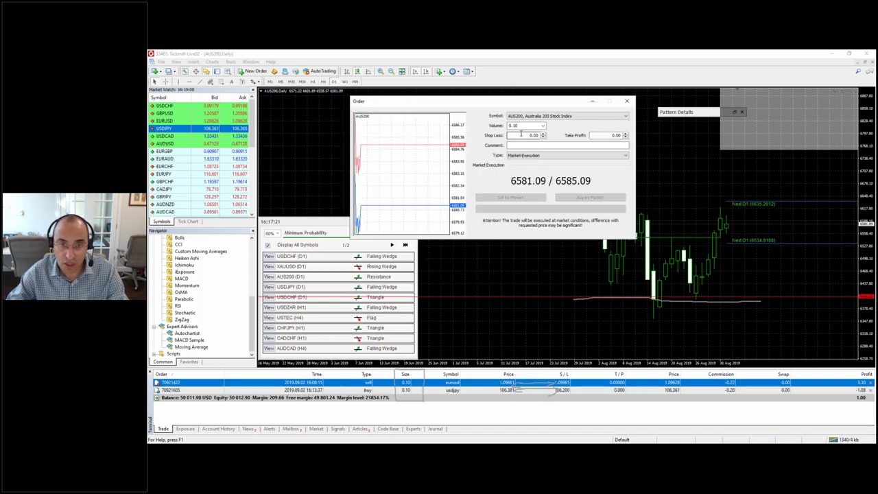
double_click(523, 126)
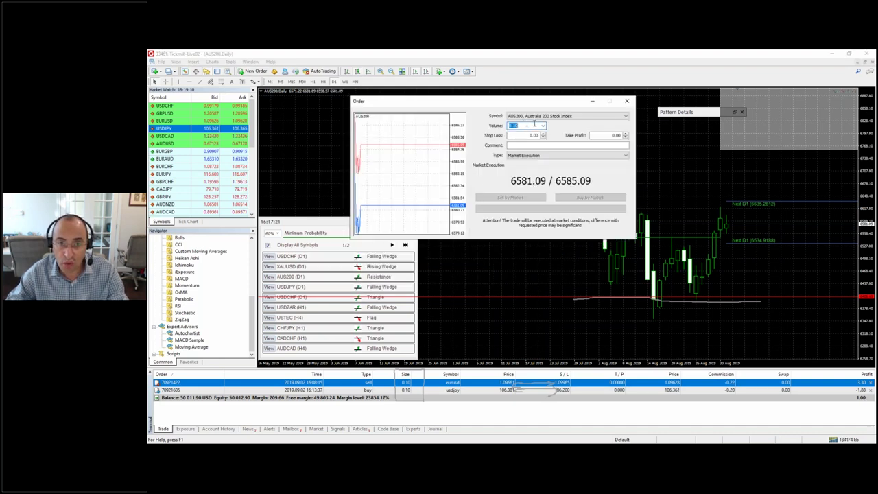
key(Tab)
text(6600.00)
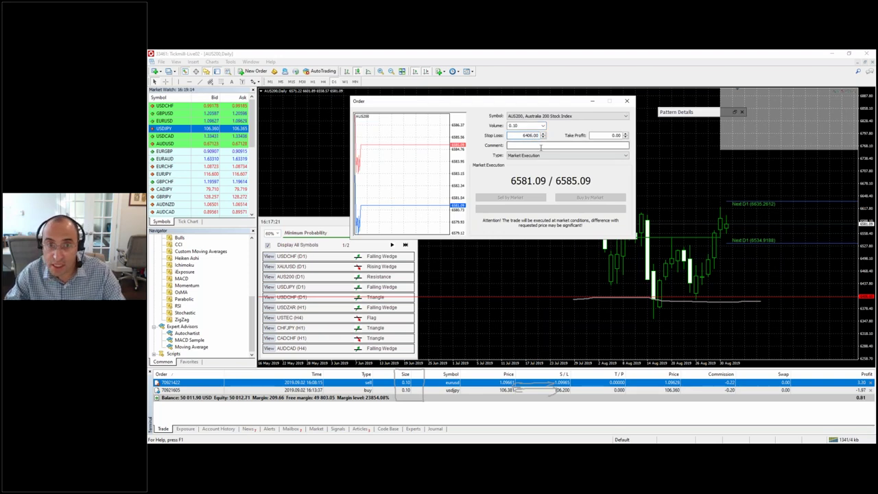
double_click(534, 127)
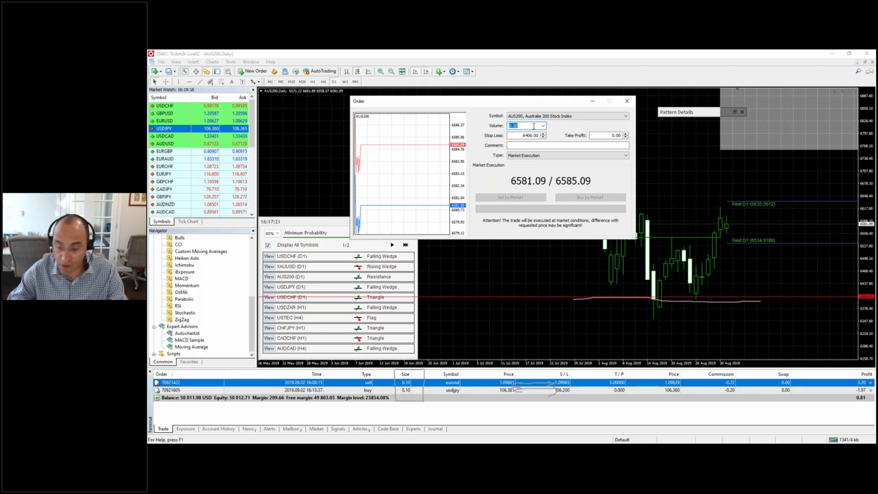
text(.05)
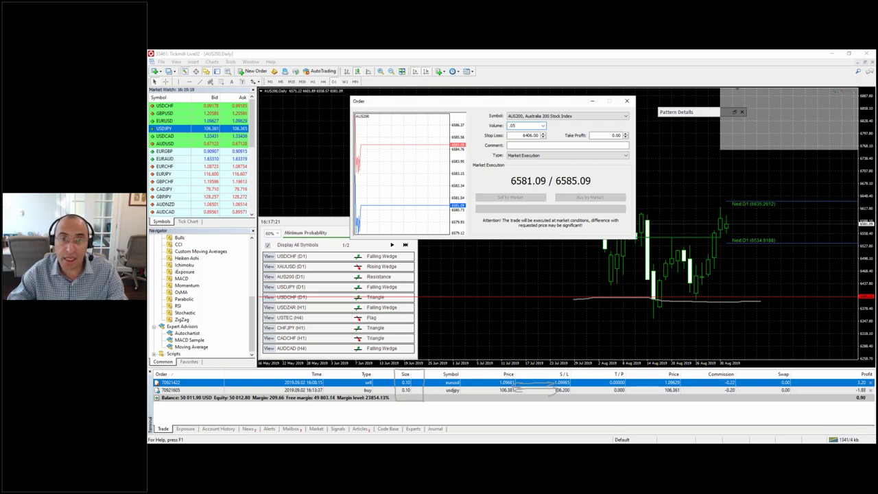
key(BackSpace)
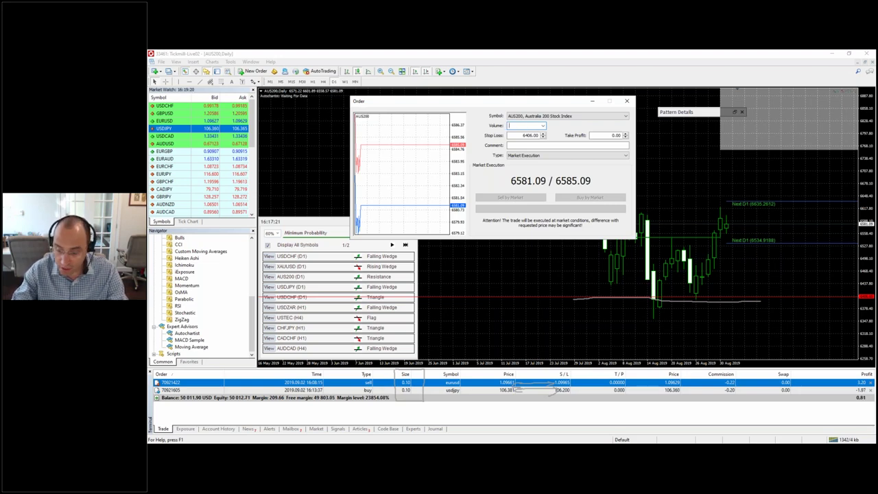
text(1)
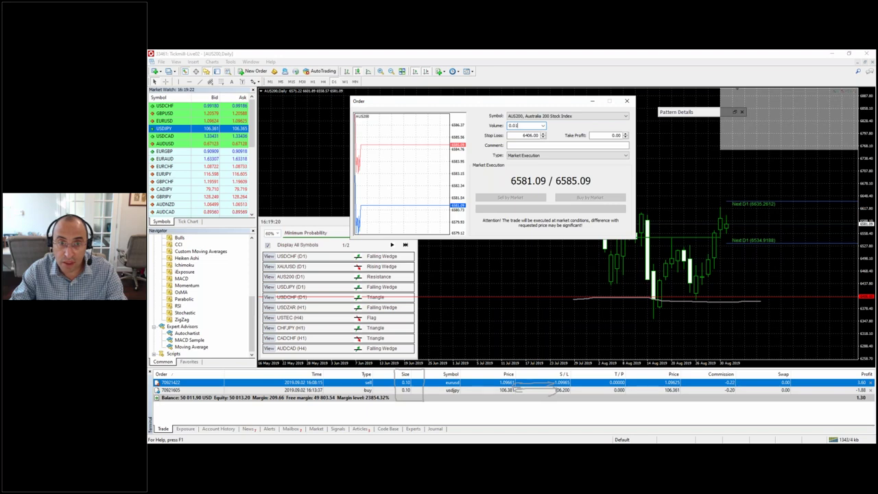
- Discard the AUS200 market order and delete the horizontal line at the August support
text(2)
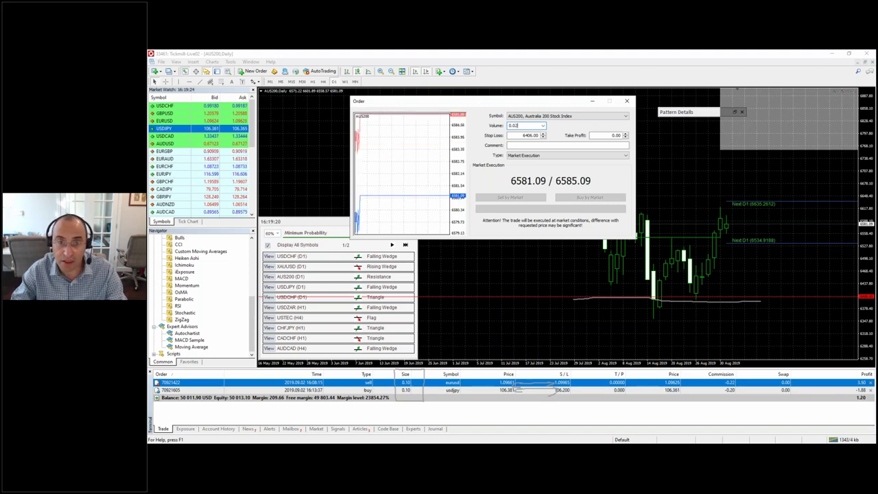
click(627, 101)
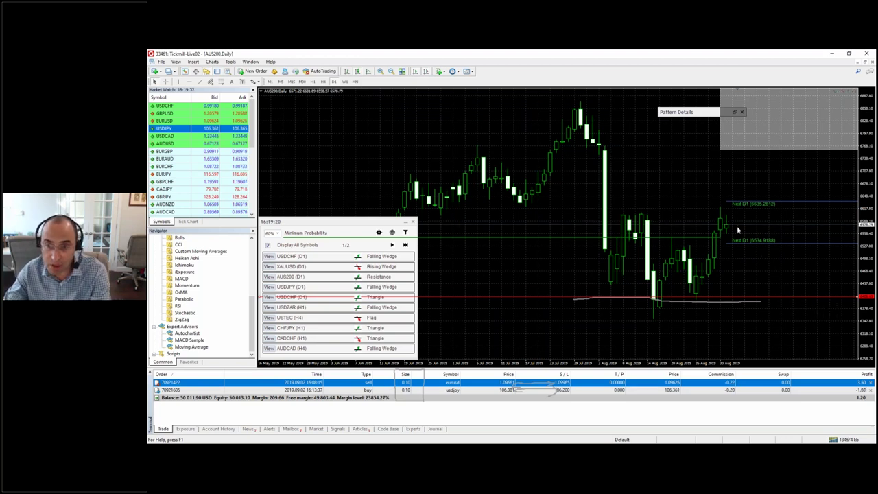
key(Delete)
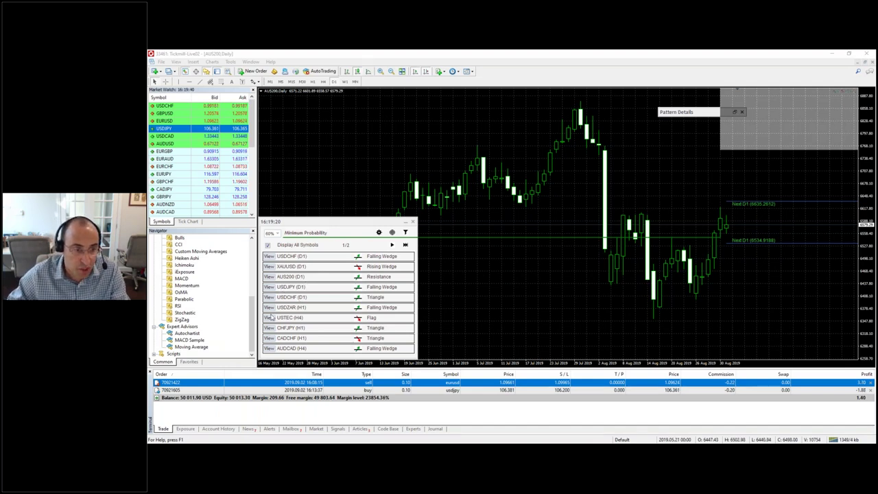
- Show the EURAUD (H4) descending triangle pattern from the second page of patterns, and switch the chart to H1
click(392, 245)
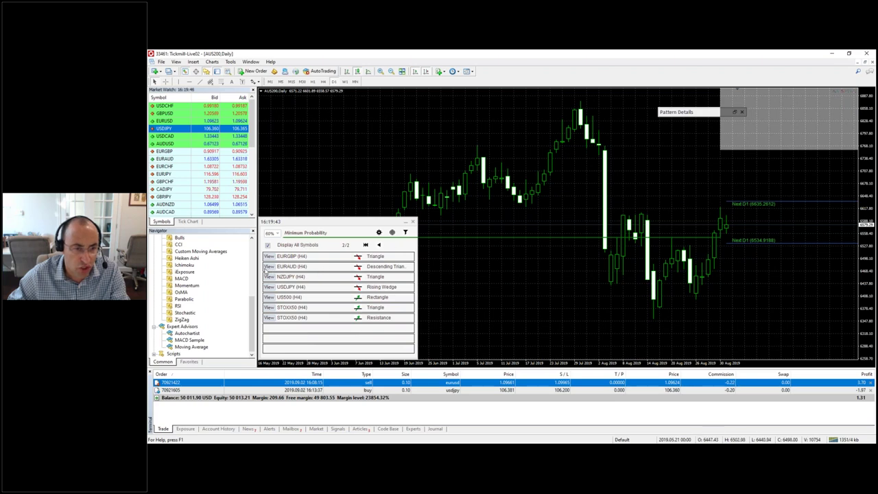
click(268, 266)
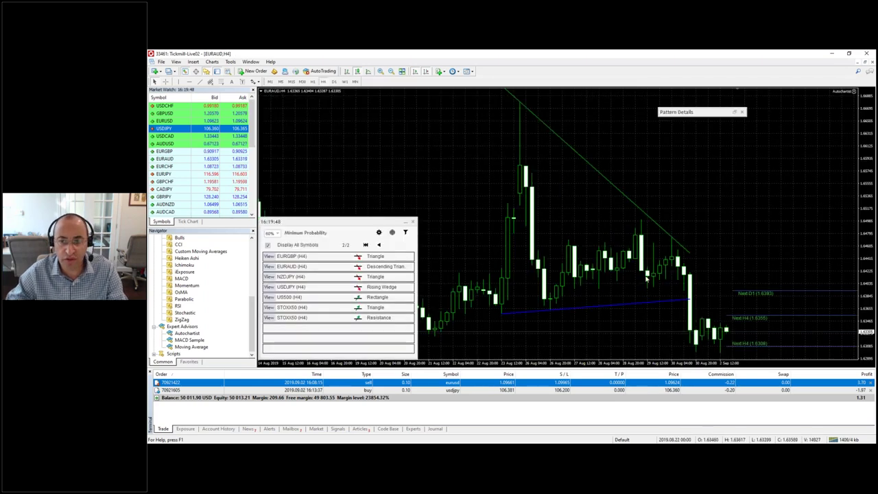
drag(869, 265, 698, 278)
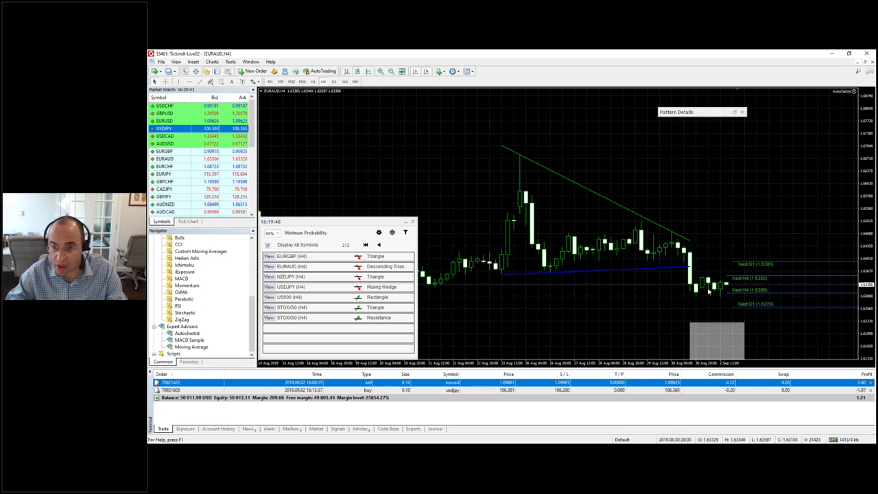
click(313, 81)
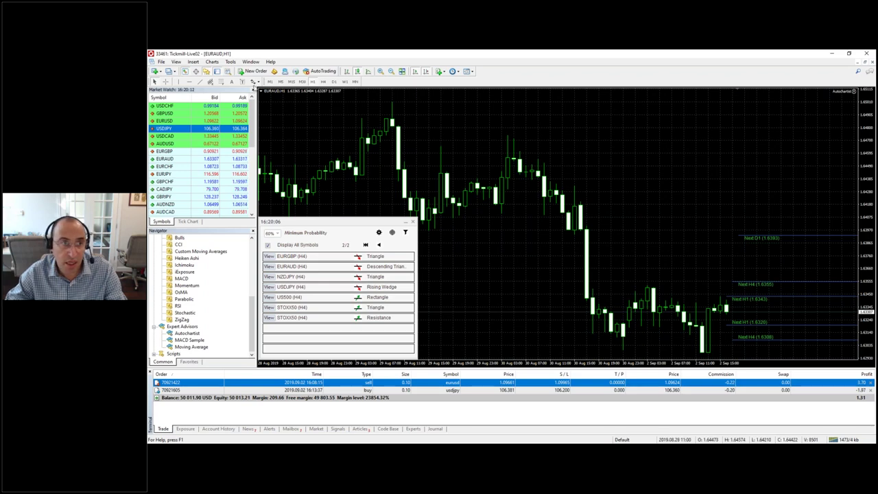
- Place horizontal lines on the EURAUD H1 chart near the upper Next H1 (1.6343) and lower Next H4 (1.6308) levels
drag(787, 293, 792, 300)
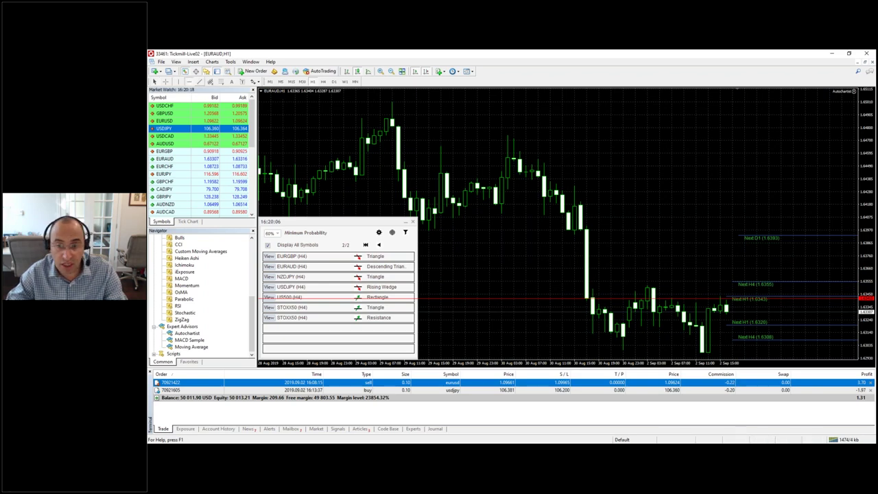
drag(796, 265, 798, 336)
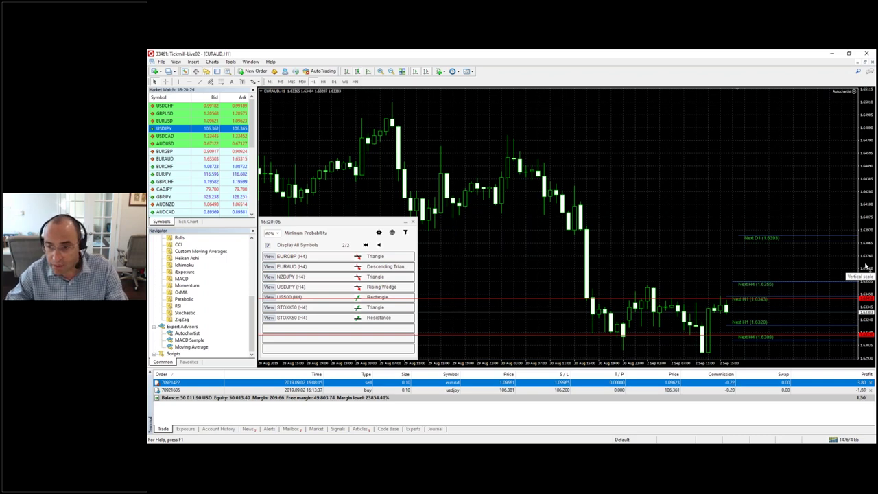
mouse_move(868, 254)
mouse_down()
mouse_move(869, 274)
mouse_move(868, 265)
mouse_up()
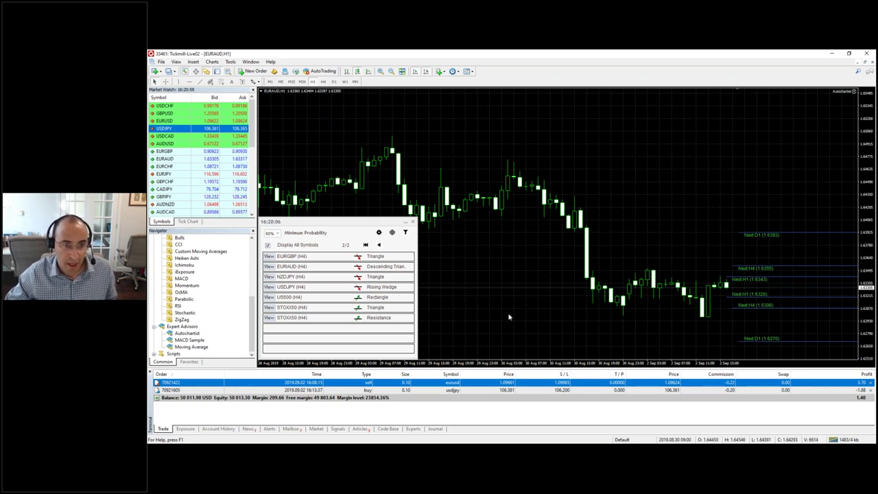
- Remove the Autochartist pattern list and add the Autochartist_Risk_Calculator indicator to the EURAUD H1 chart with default settings
click(414, 222)
scroll(247, 310, up, 5)
click(203, 314)
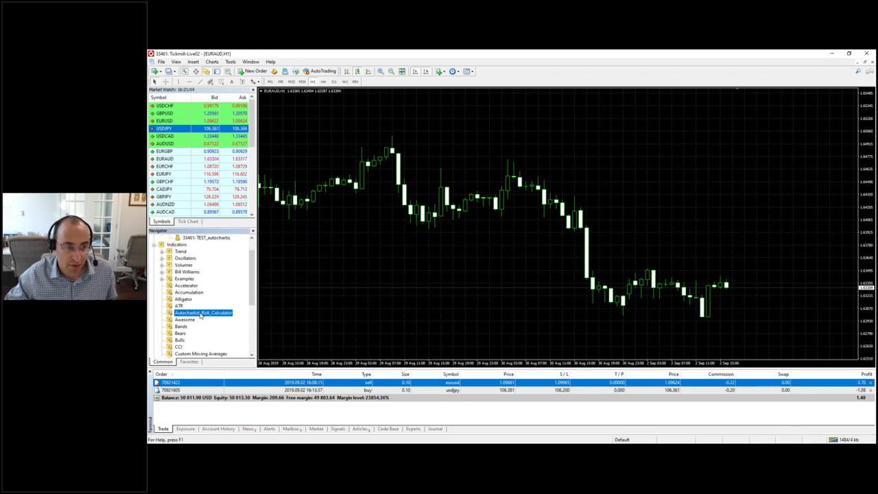
drag(201, 316, 401, 272)
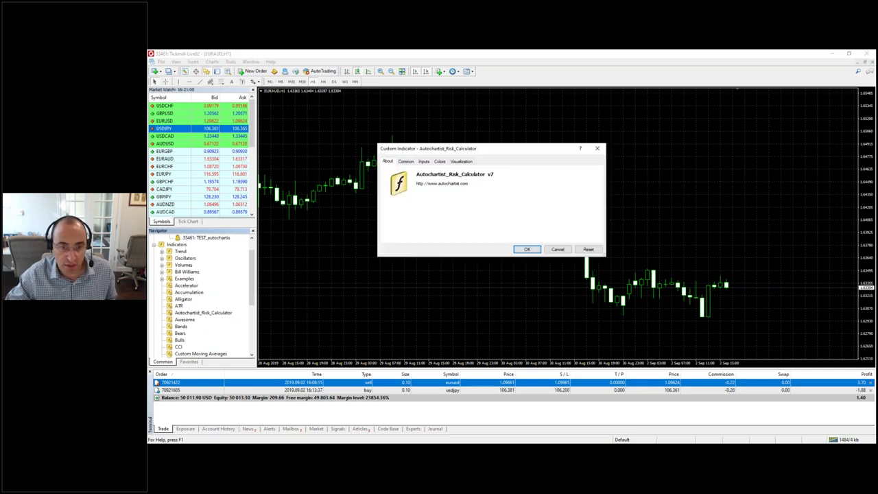
click(523, 251)
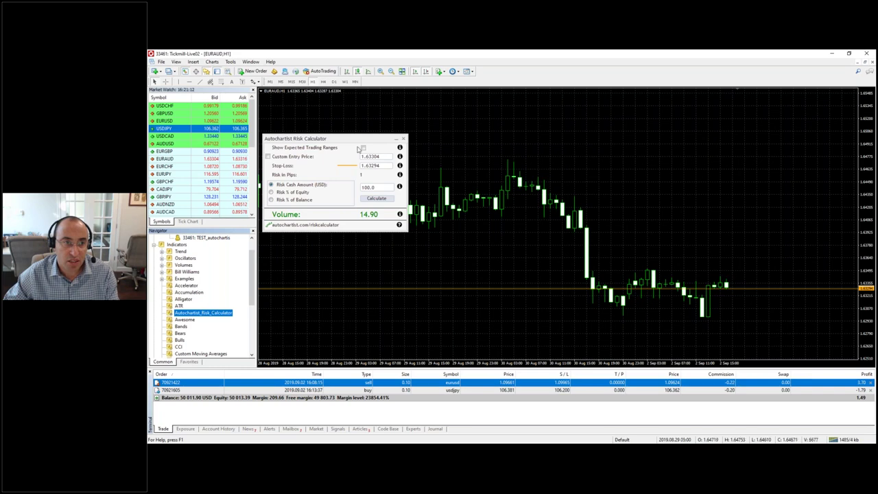
drag(279, 140, 285, 99)
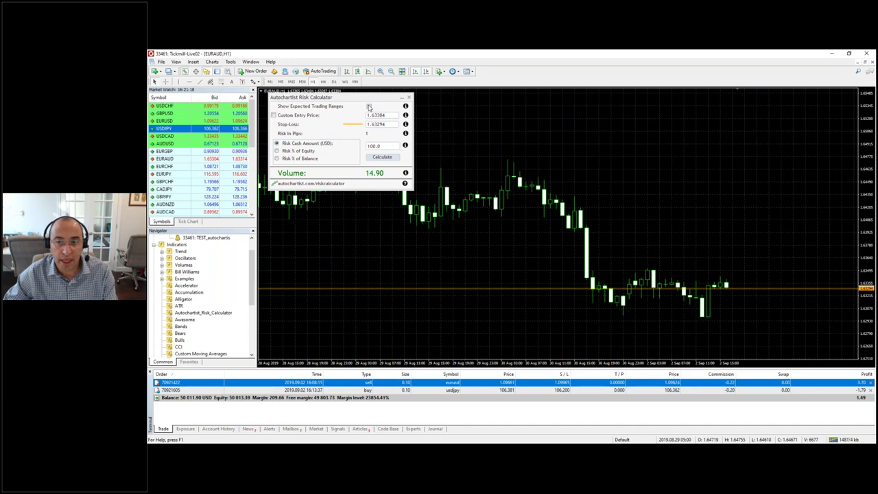
- Show the expected trading ranges and place the stop-loss line at 1.63512, circling the calculated volume
click(369, 107)
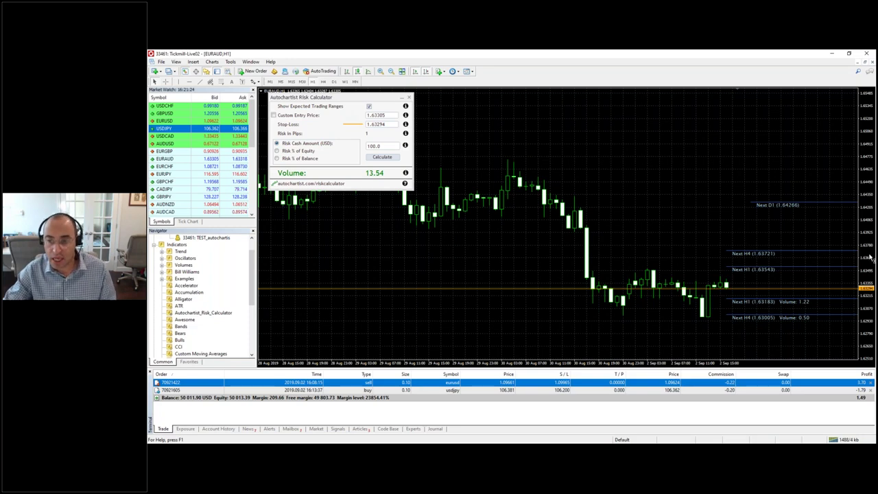
drag(870, 258, 868, 235)
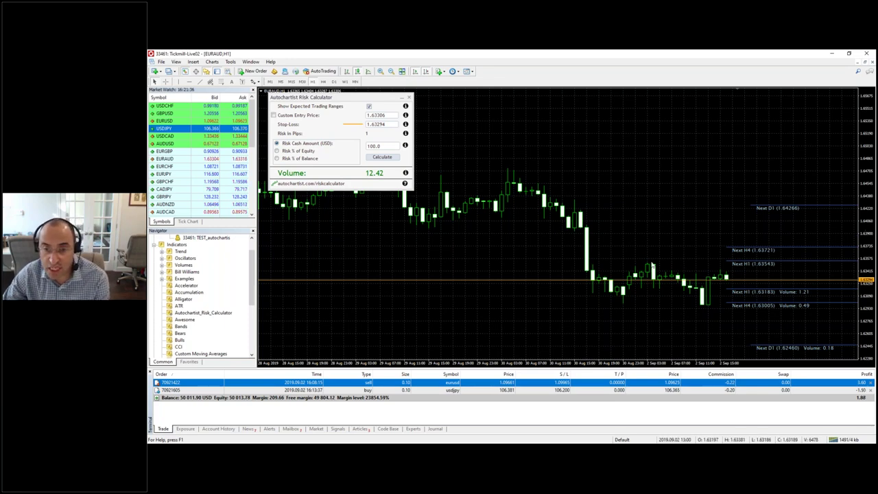
mouse_move(549, 282)
mouse_down()
mouse_move(547, 300)
mouse_move(545, 267)
mouse_up()
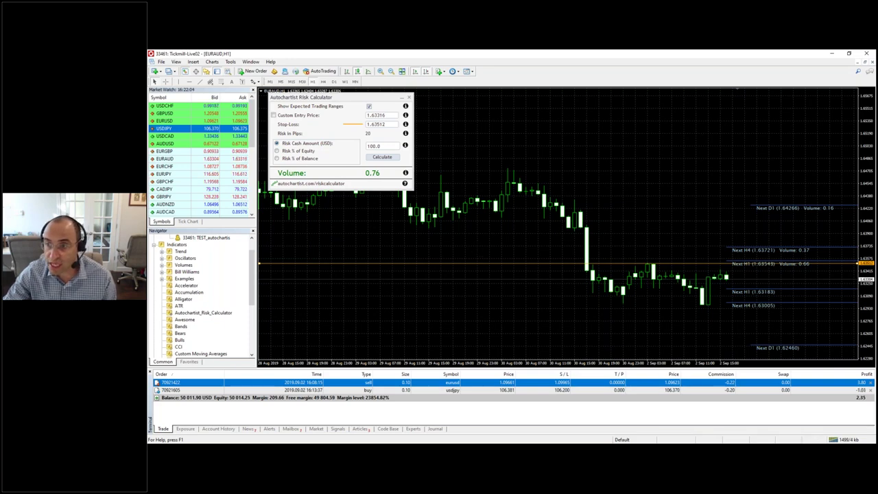
mouse_move(357, 165)
mouse_down()
mouse_move(357, 184)
mouse_move(391, 167)
mouse_up()
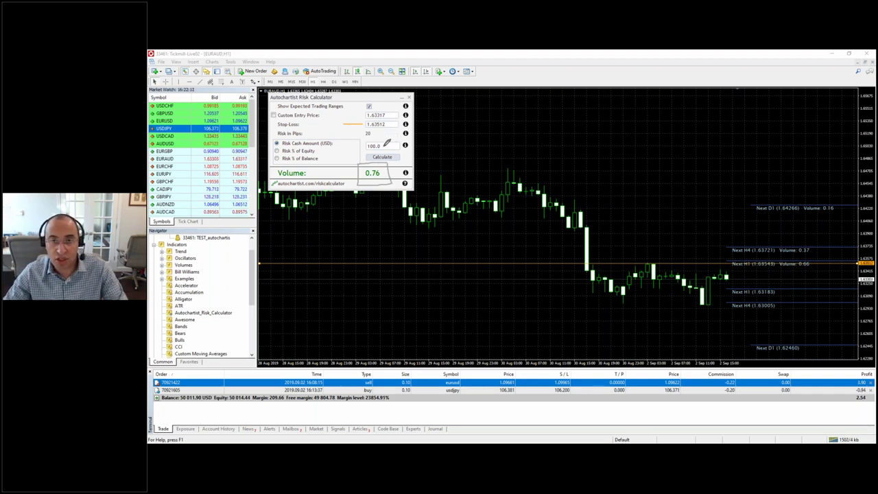
- Move the risk calculator's stop-loss line up to 1.64025, between the upper Next H4 and Next D1 levels
click(539, 267)
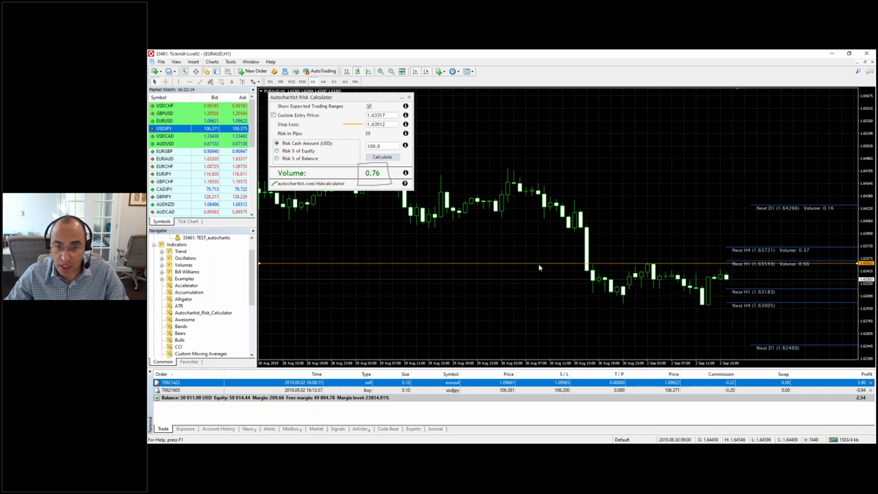
drag(539, 267, 544, 227)
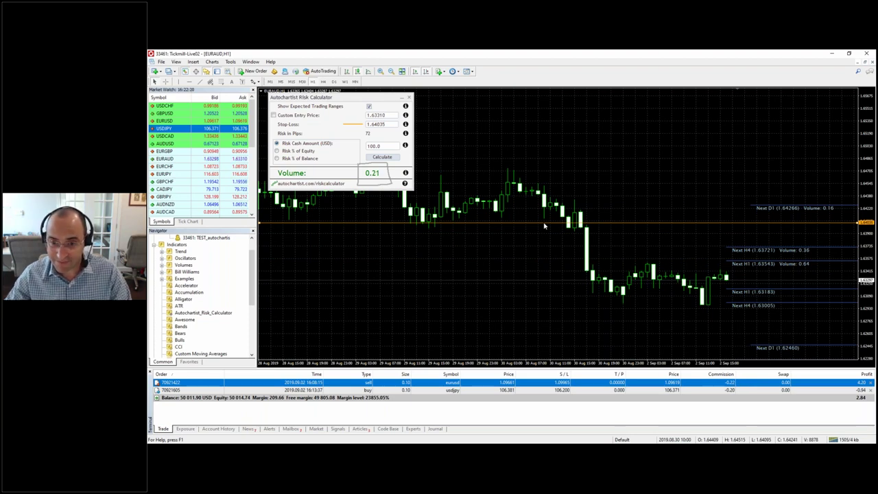
drag(545, 226, 542, 227)
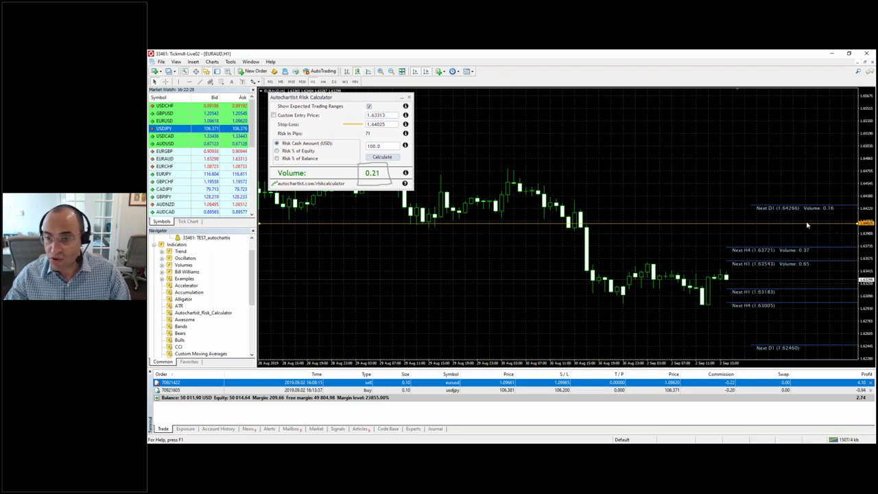
- Calculate the volume for a risk cash amount of 1000.00 USD, and recalculate with the amount restored to 100.00
click(383, 146)
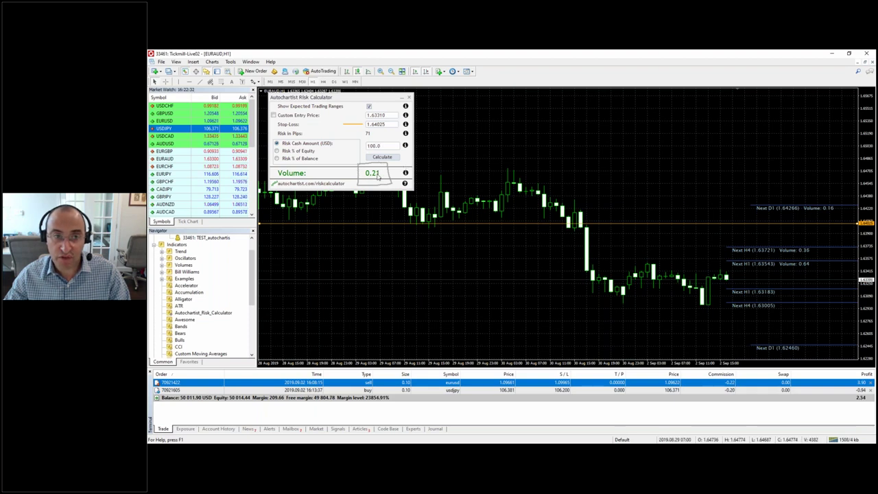
text(0)
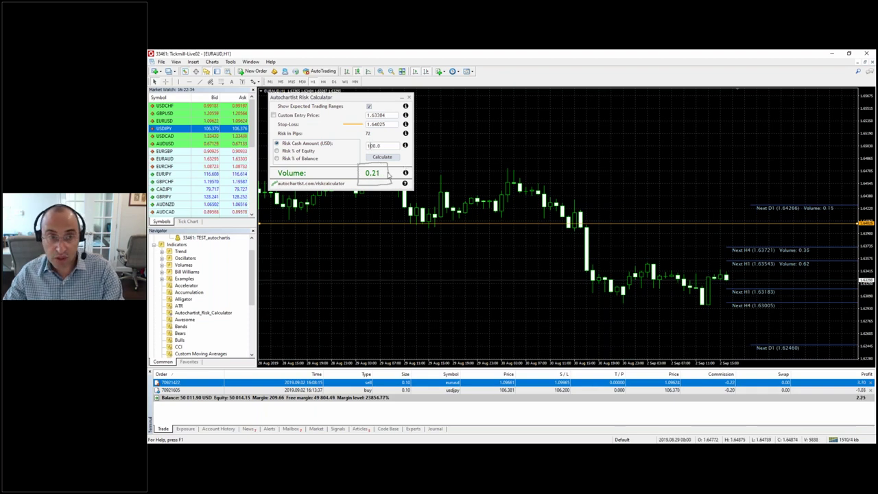
click(391, 157)
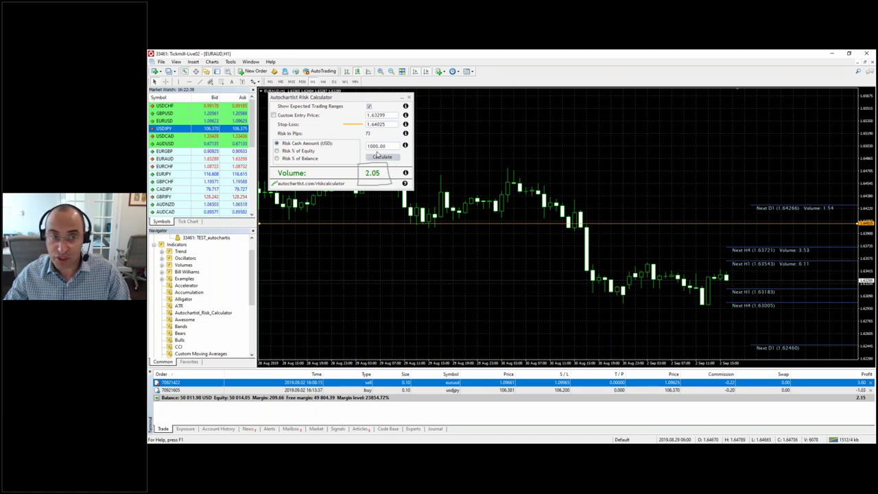
key(ctrl+z)
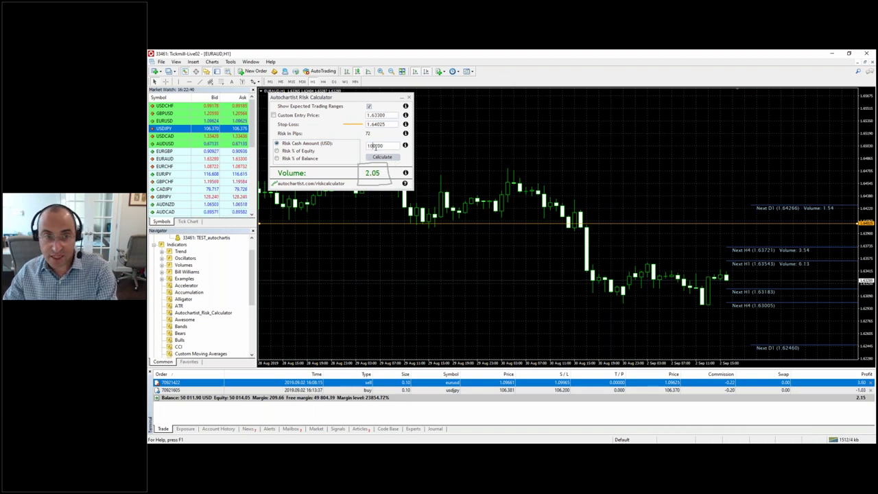
click(382, 157)
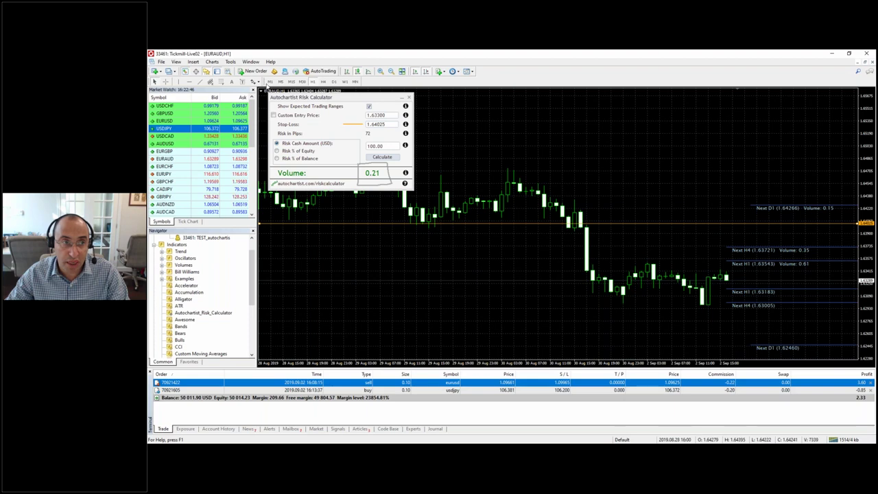
- Sell 0.2 lots of EURAUD at market with a stop loss of 1.64025
key(F9)
drag(485, 102, 585, 104)
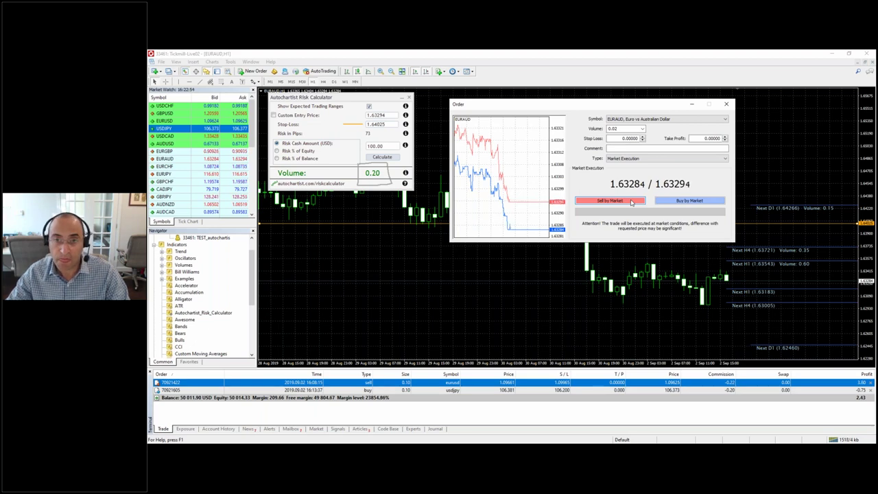
click(624, 138)
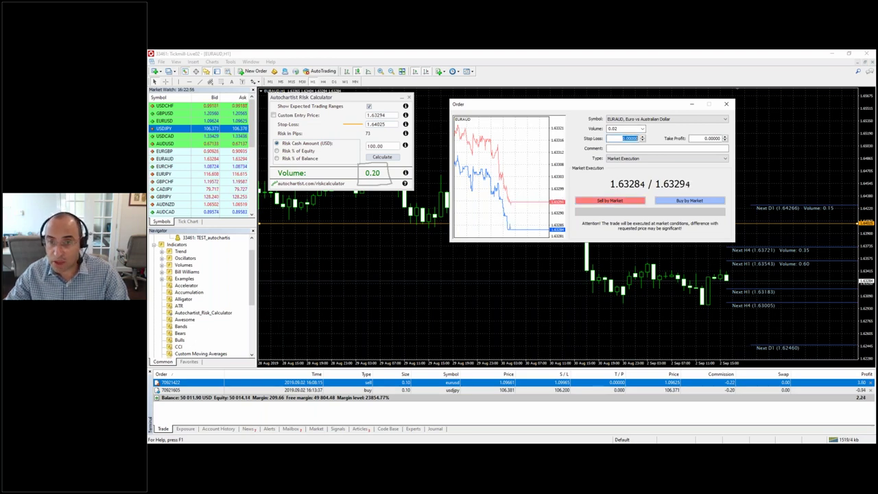
text(1)
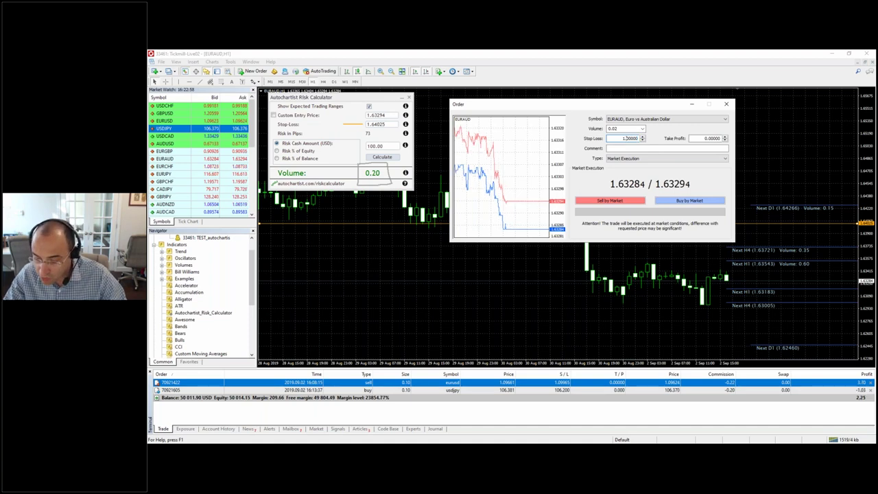
text(.64025)
click(638, 128)
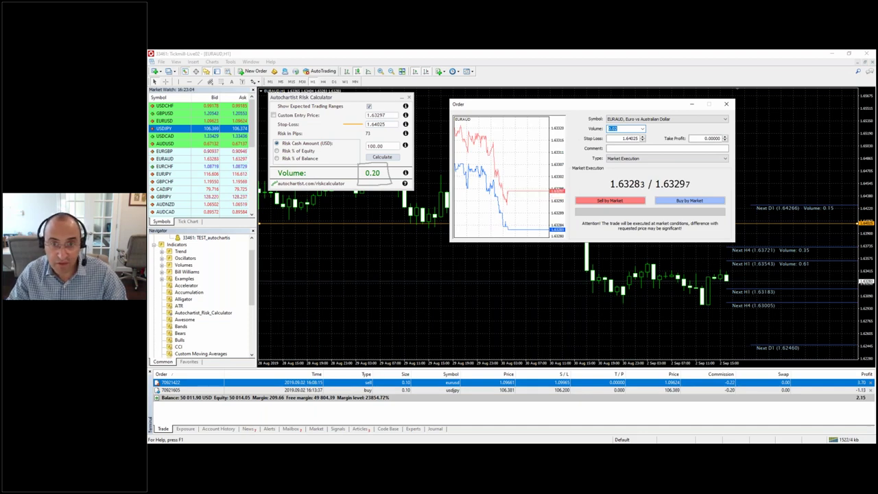
text(0)
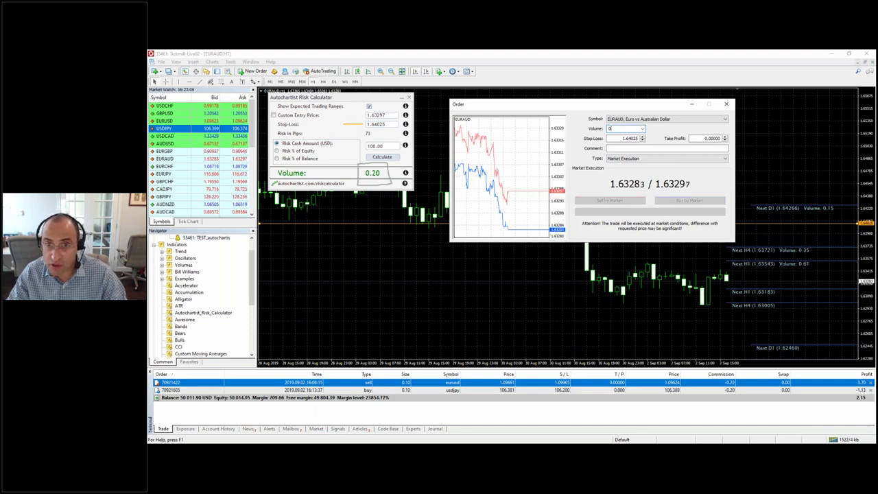
text(.2)
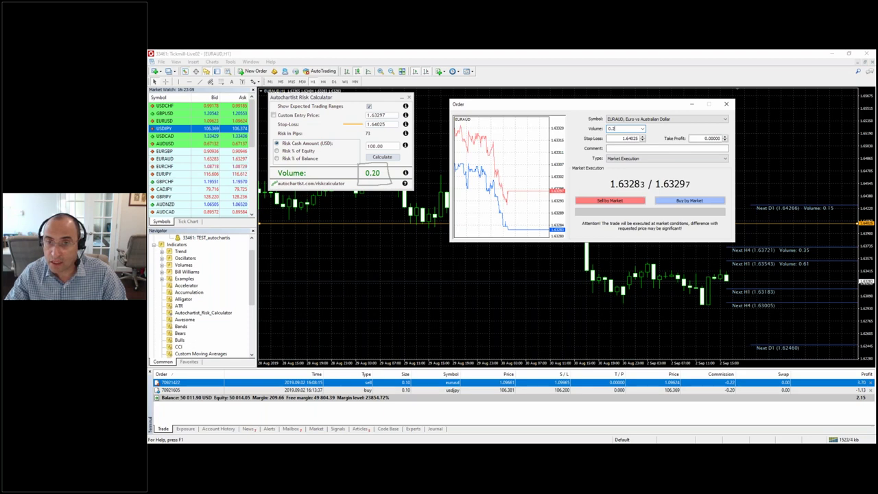
click(622, 202)
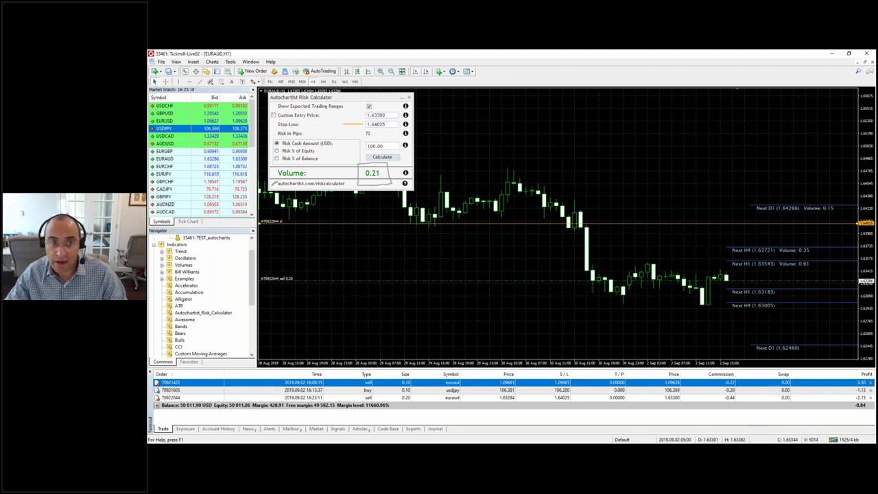
double_click(391, 146)
click(391, 146)
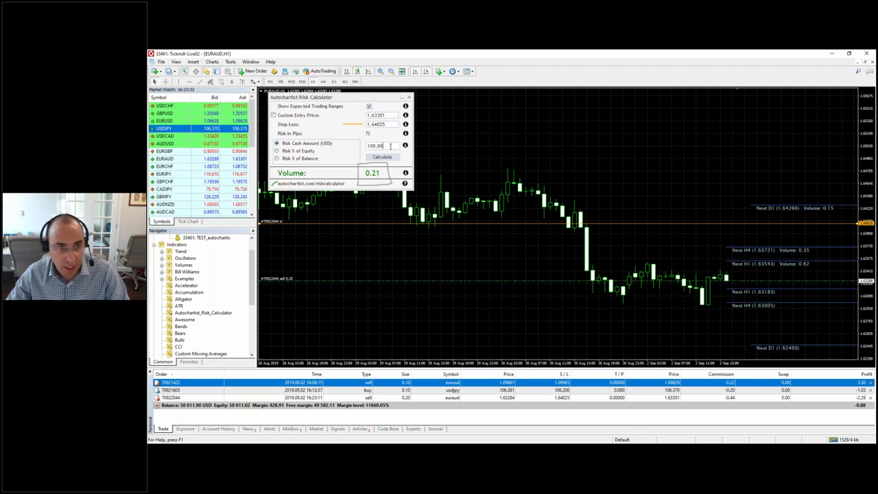
click(390, 146)
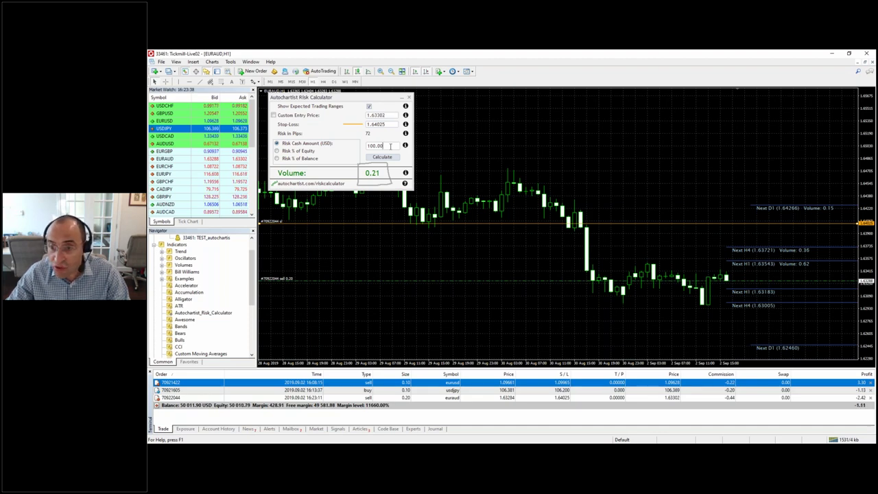
- Load GBPCHF into the chart and move the risk calculator clear of the price action
mouse_move(336, 99)
mouse_down()
mouse_move(361, 115)
mouse_move(334, 114)
mouse_move(330, 101)
mouse_up()
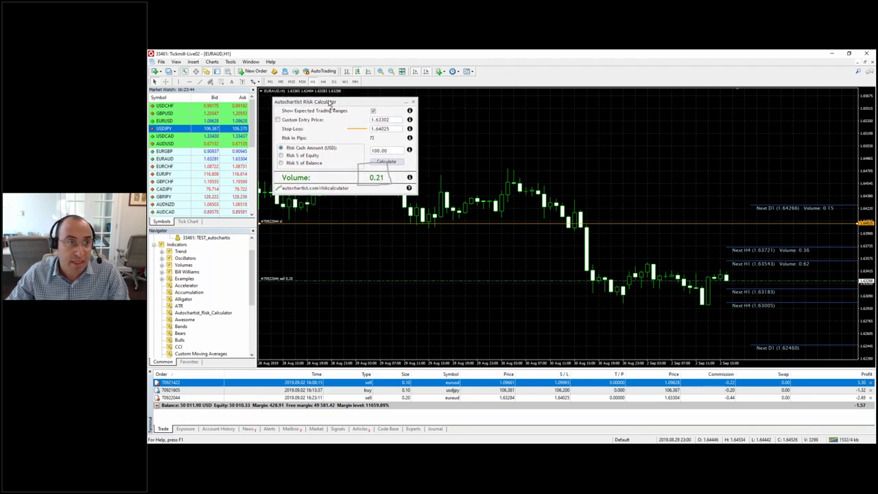
click(177, 182)
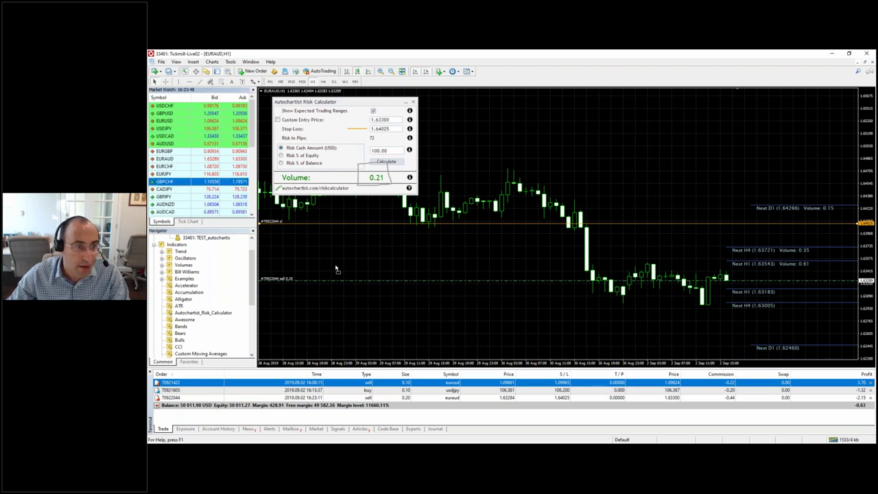
drag(349, 273, 350, 273)
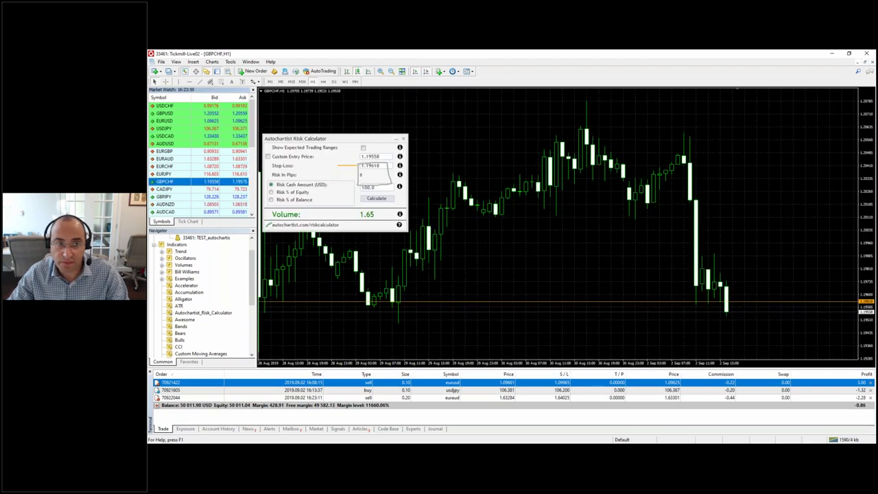
drag(365, 142, 346, 98)
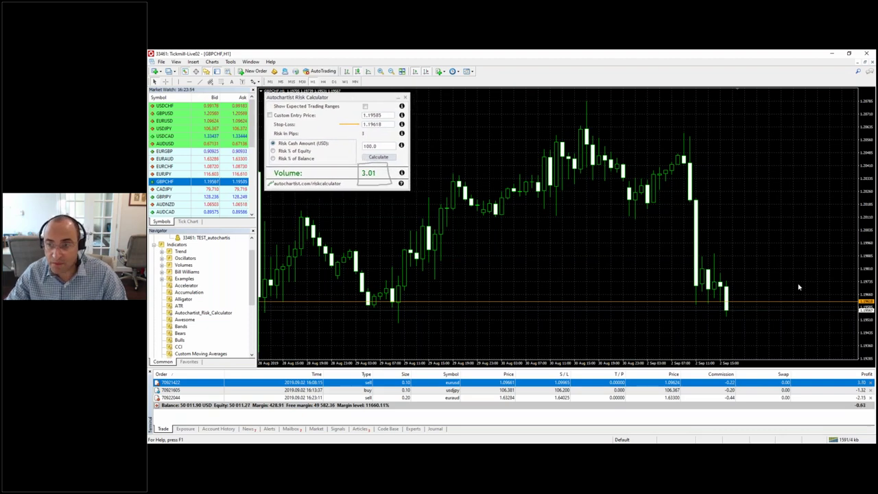
- Compress the price scale, place the stop-loss line at 1.20462 near the recent highs, and calculate the volume for a risk of 100.00 USD
drag(866, 213, 752, 264)
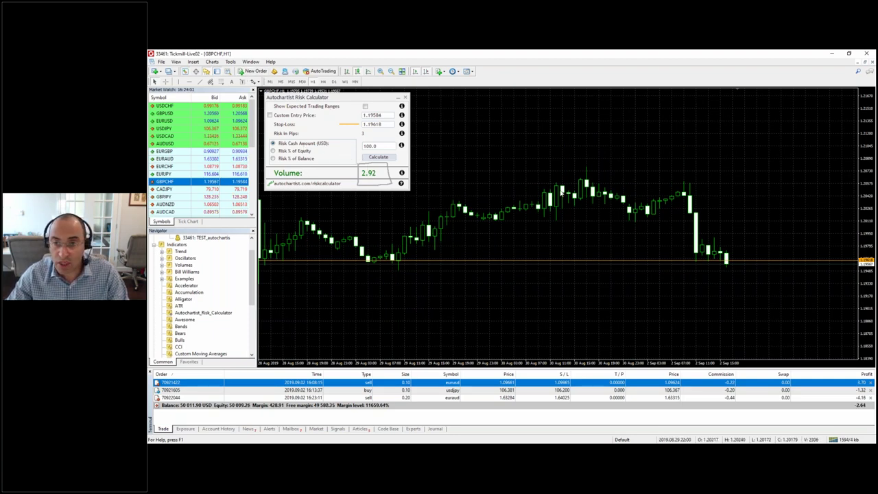
drag(683, 262, 682, 194)
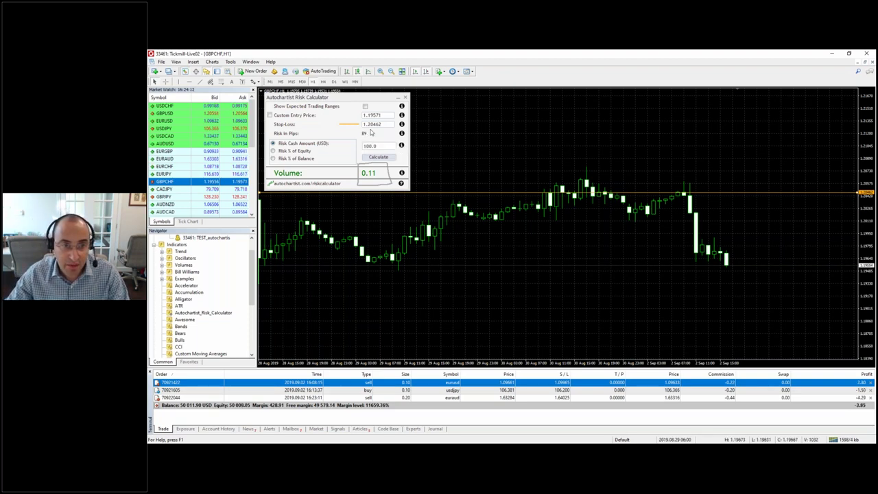
click(378, 148)
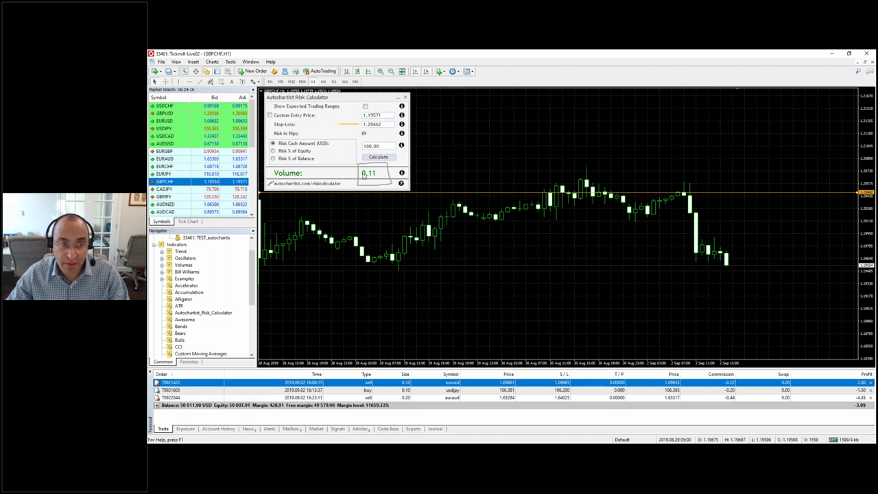
- Sell 0.11 lots of GBPCHF at market with a stop loss of 1.20462
click(369, 173)
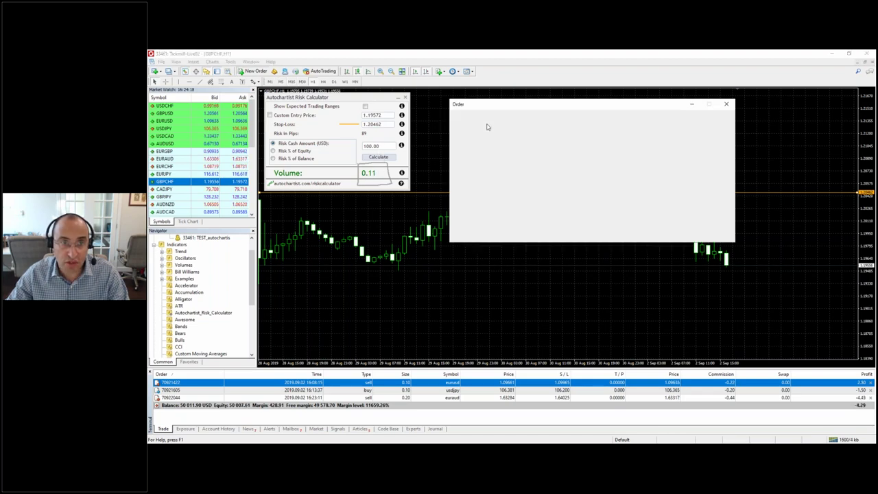
drag(523, 107, 520, 87)
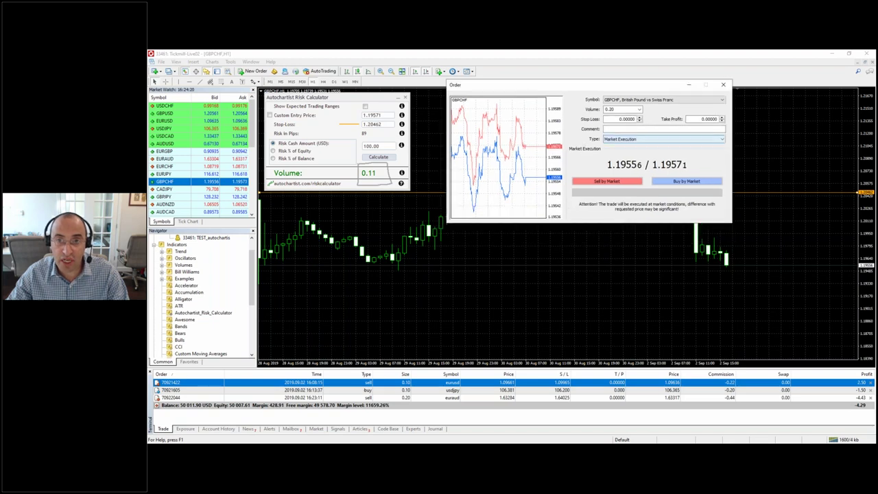
double_click(623, 110)
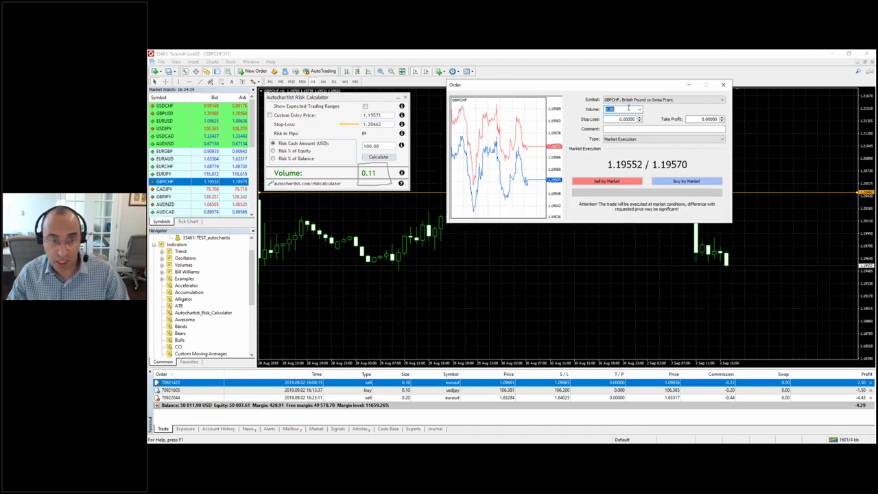
text(0.11)
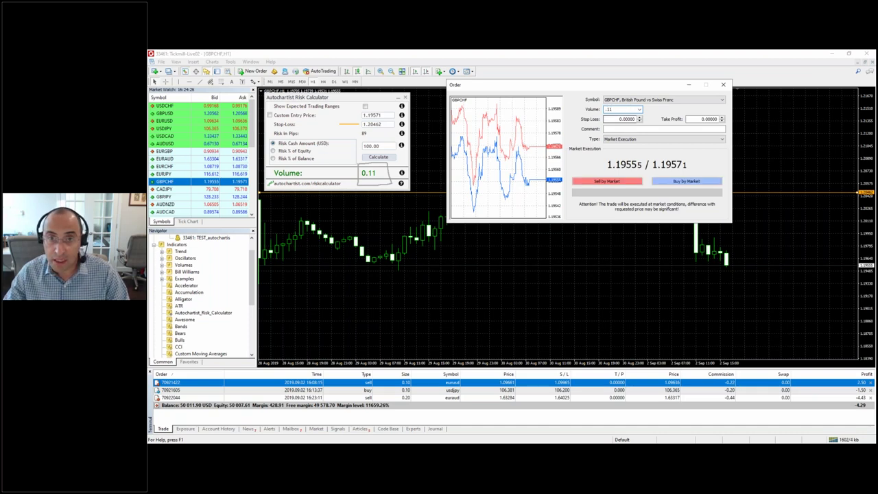
click(373, 124)
click(608, 120)
text(1.20462)
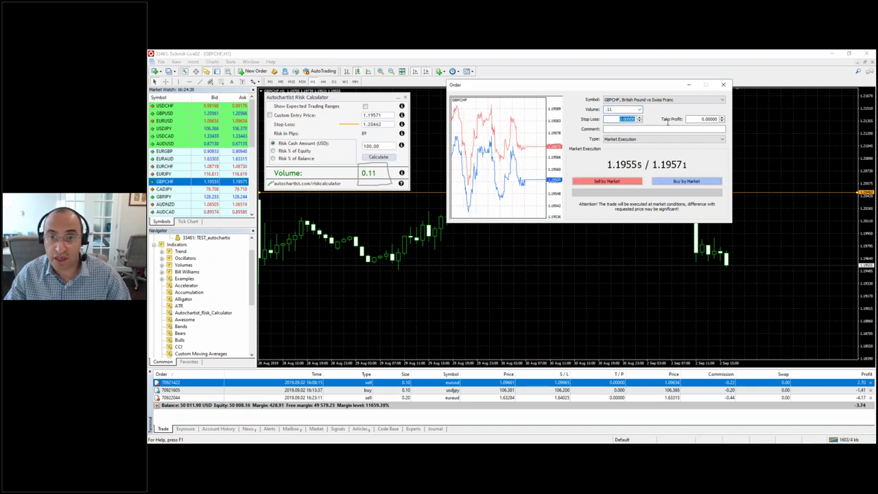
click(613, 182)
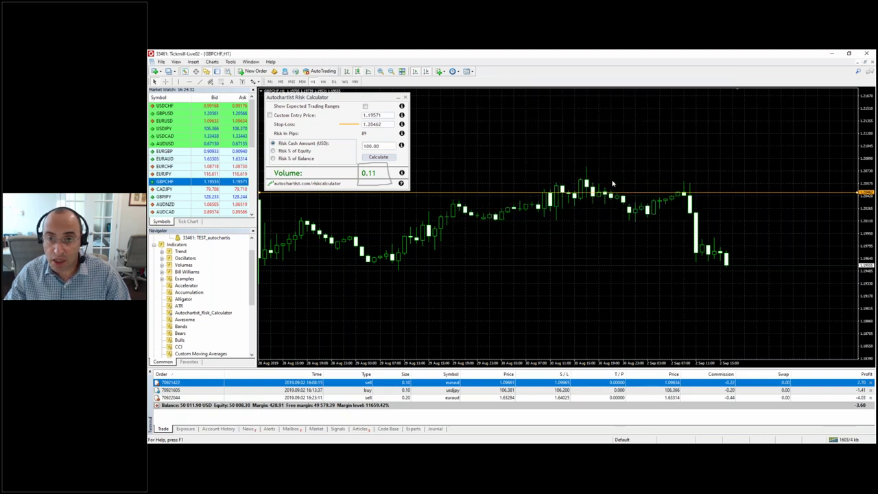
- Compare the sizes of the open EURUSD, USDJPY, EURAUD and GBPCHF trades, circling them in the trade list
click(473, 399)
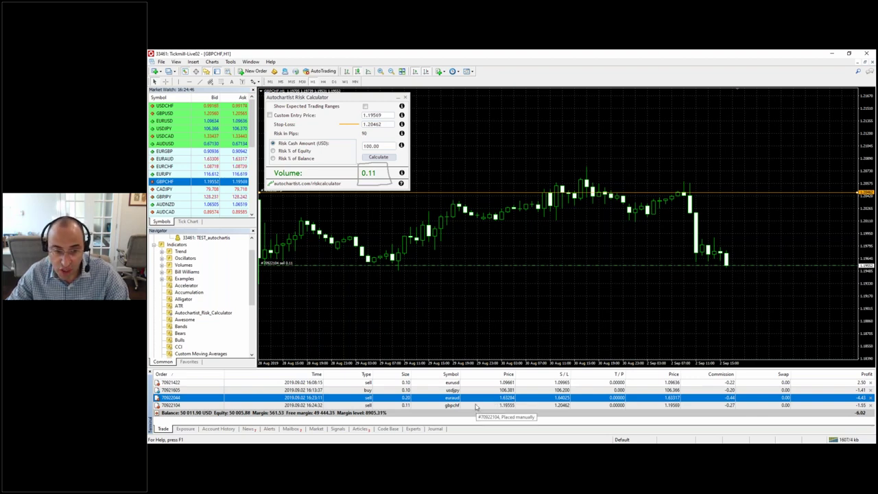
click(475, 407)
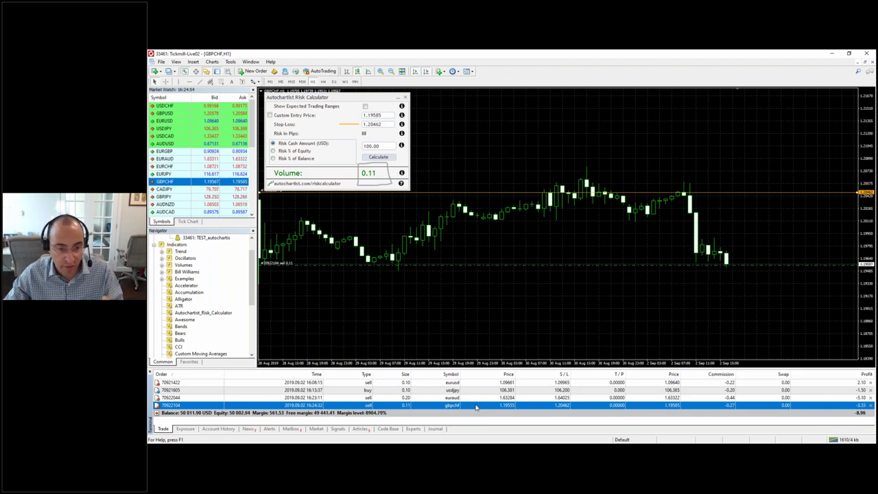
key(Up)
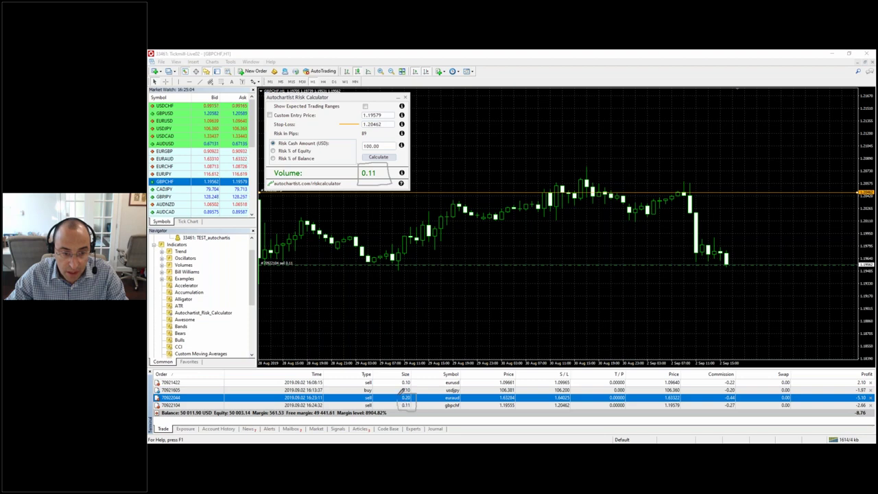
mouse_move(419, 374)
mouse_down()
mouse_move(402, 374)
mouse_move(401, 392)
mouse_move(421, 384)
mouse_move(419, 375)
mouse_up()
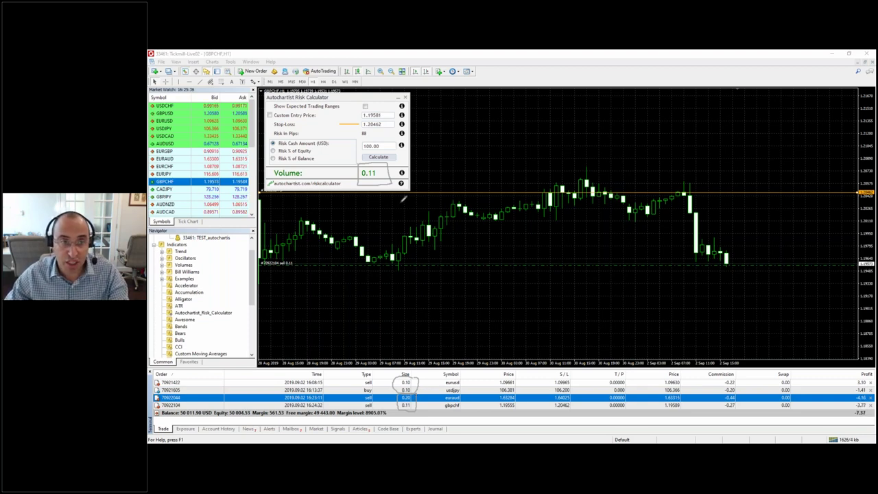
- Show the expected trading ranges on the GBPCHF chart and check the calculator's custom entry price option
click(365, 107)
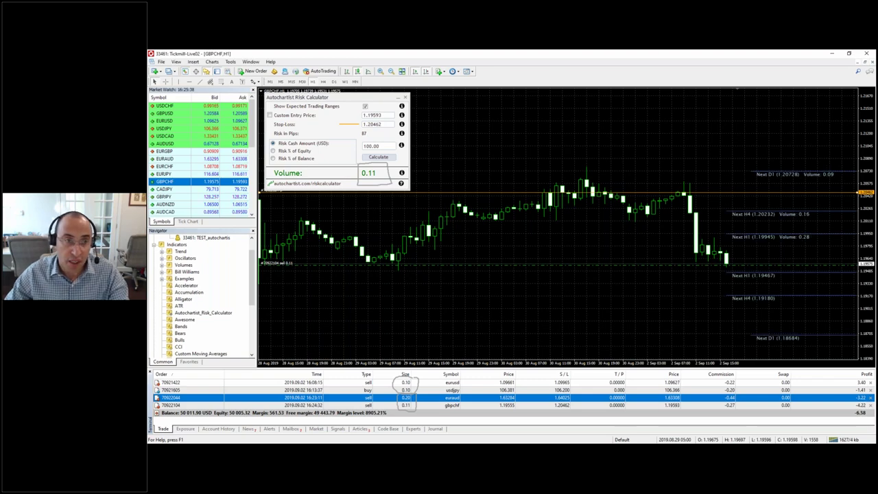
click(270, 115)
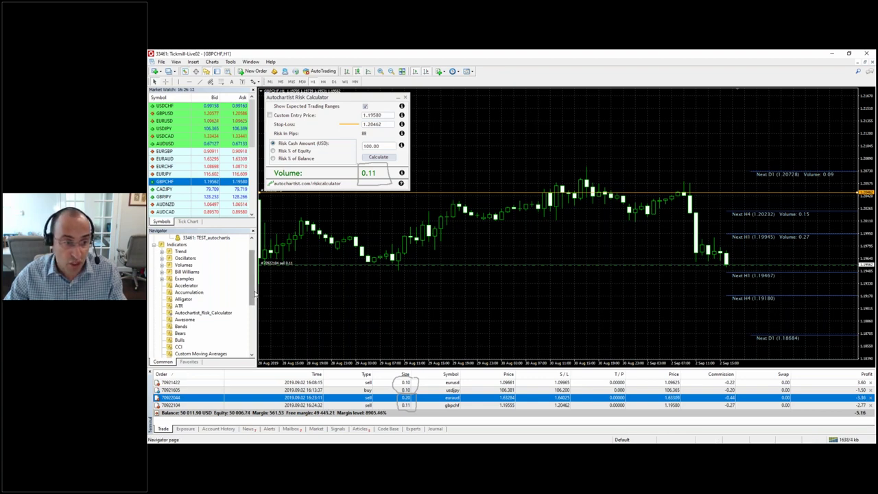
- Attach the Autochartist expert advisor to the chart and view the USDCHF (D1) Falling Wedge pattern
drag(254, 294, 254, 344)
click(177, 335)
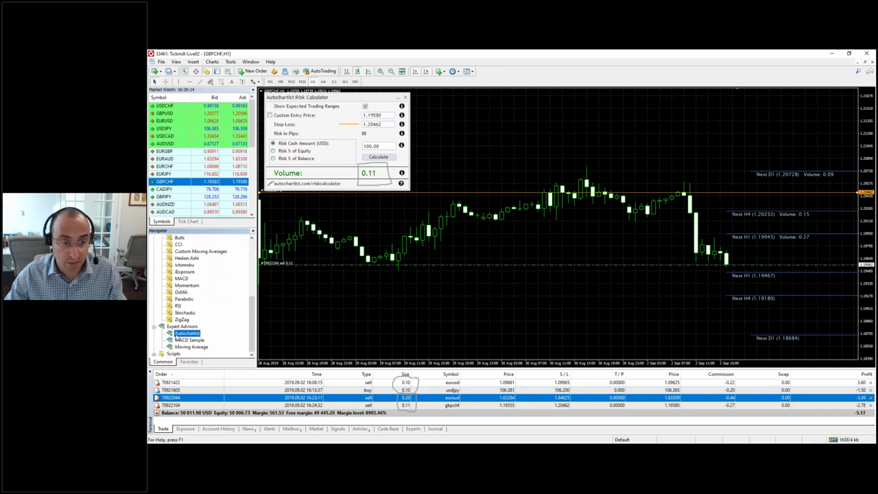
double_click(180, 333)
click(537, 269)
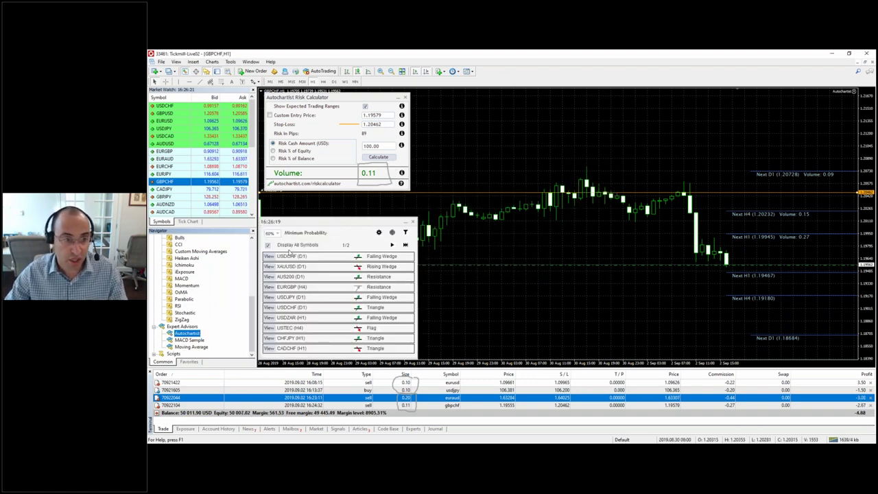
click(269, 257)
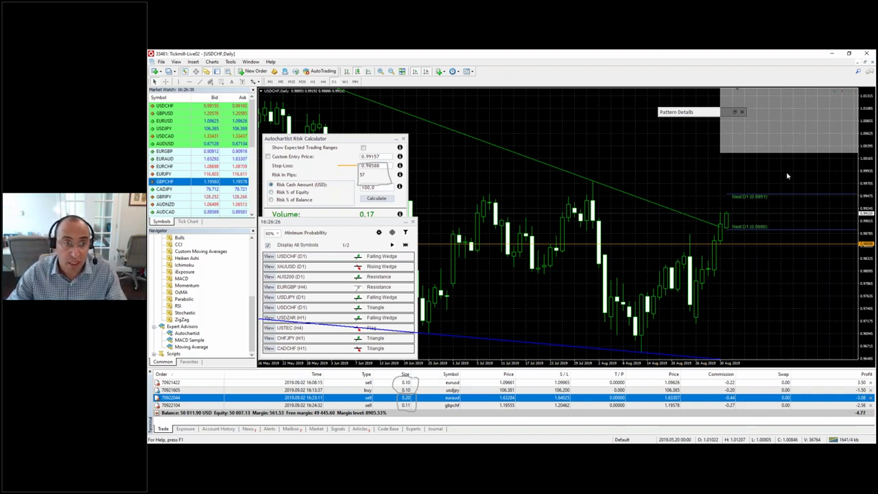
- Place the USDCHF stop-loss line at 0.97222 near the latest swing low and calculate the volume for a risk of 100.00 USD
drag(866, 176, 864, 282)
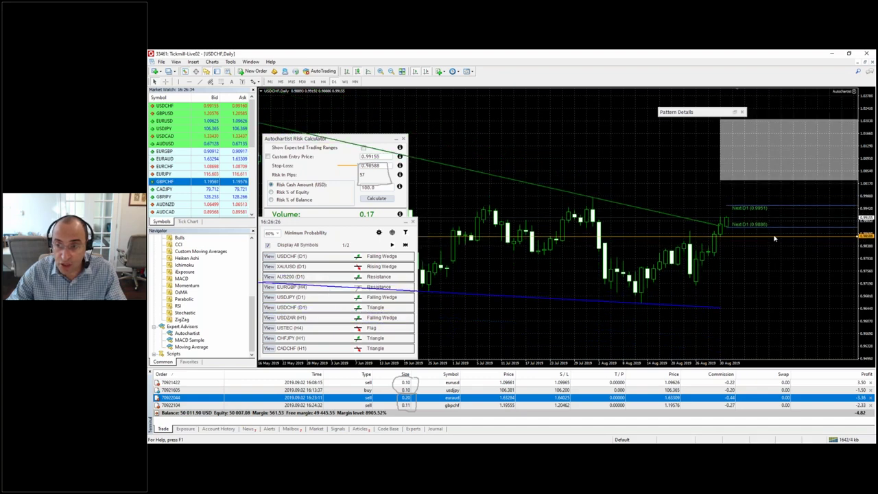
drag(775, 238, 777, 285)
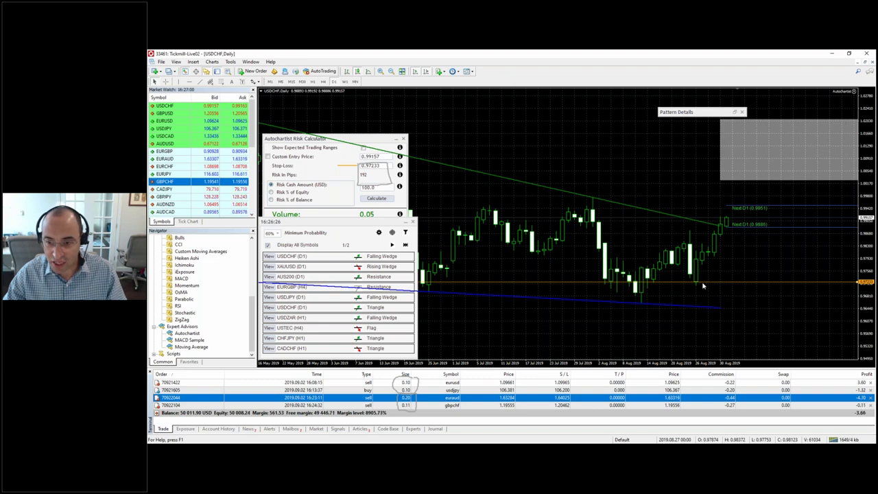
mouse_move(786, 284)
mouse_down()
mouse_move(790, 300)
mouse_move(790, 285)
mouse_up()
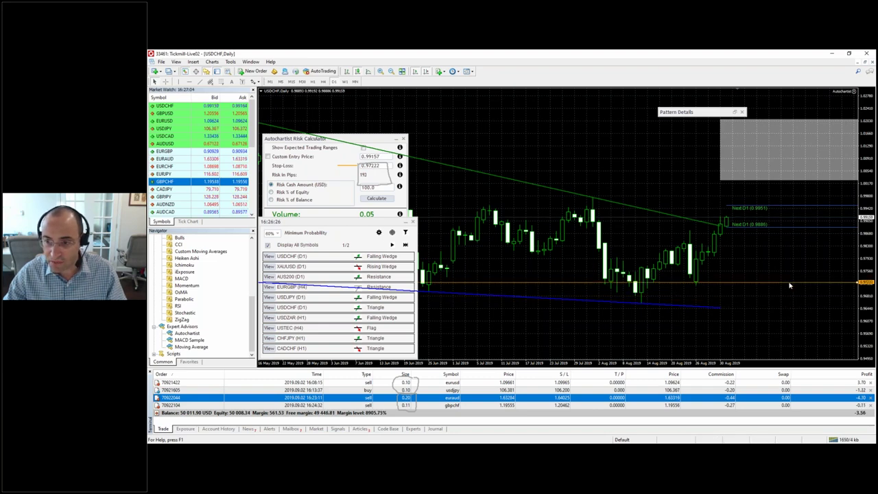
drag(318, 144, 319, 114)
click(382, 170)
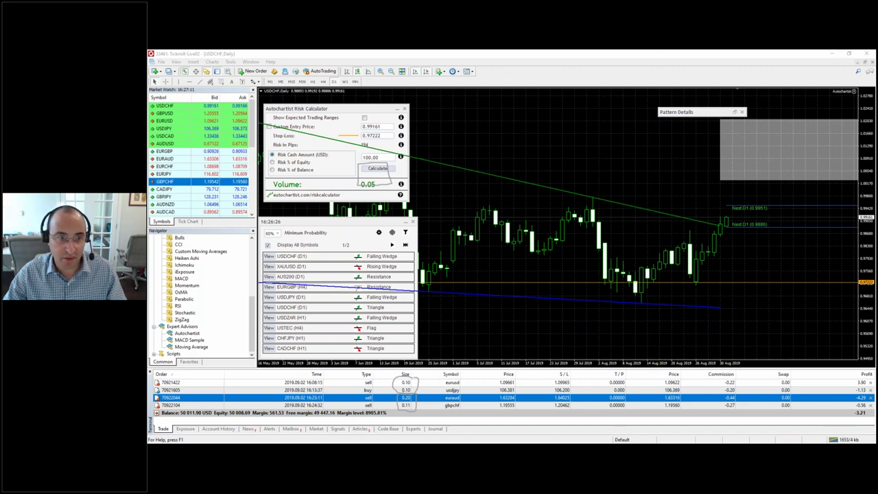
- Buy 0.05 lots of USDCHF at market with a stop loss of 0.97222
click(256, 71)
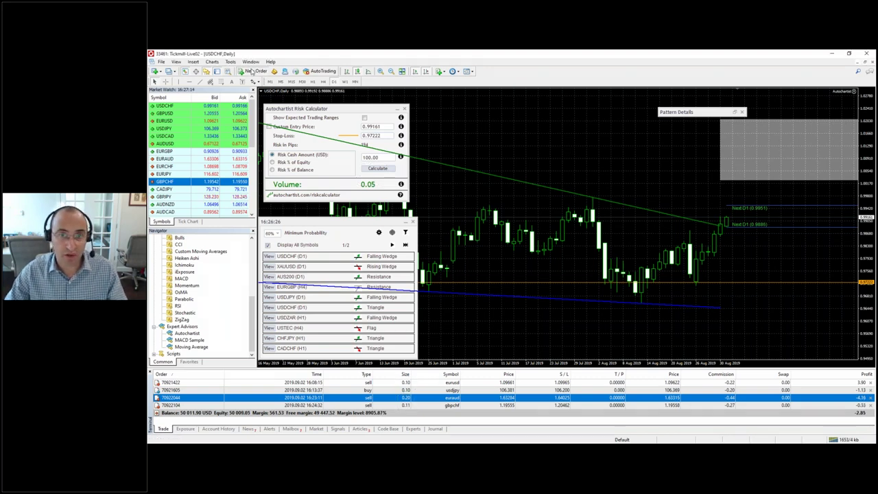
drag(579, 88, 562, 68)
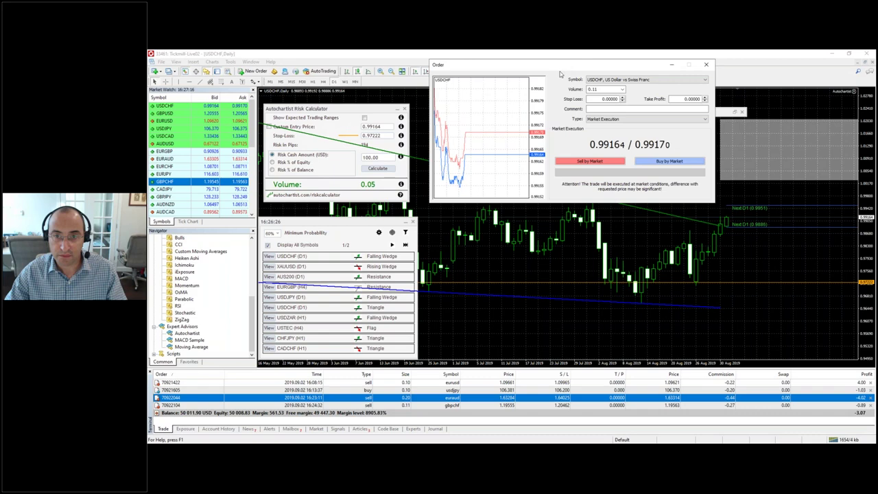
double_click(603, 90)
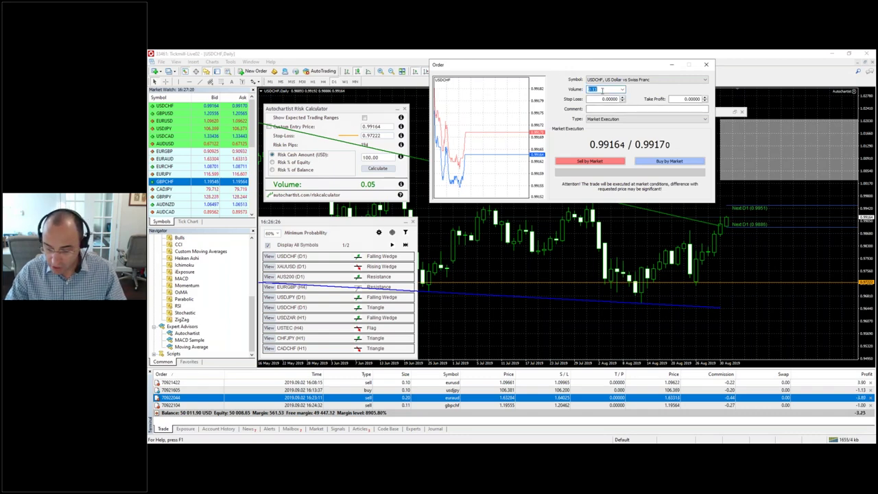
text(0.05)
double_click(595, 100)
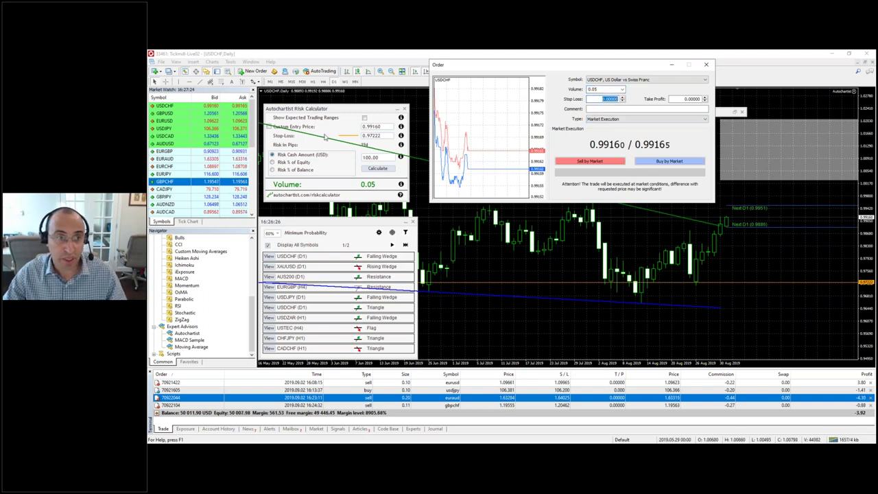
text(0.97222)
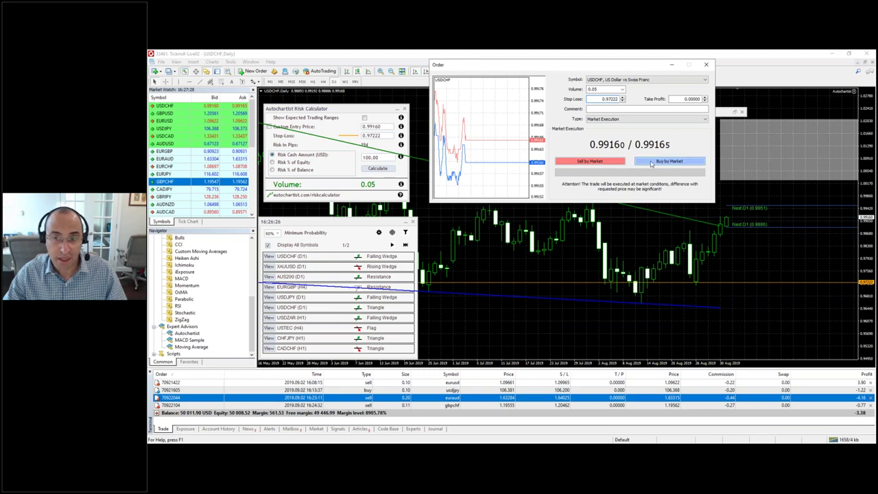
click(651, 163)
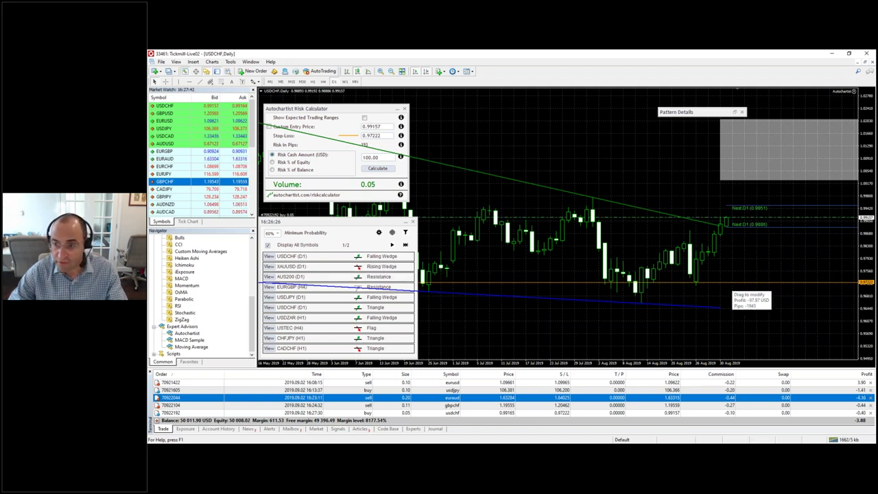
double_click(729, 283)
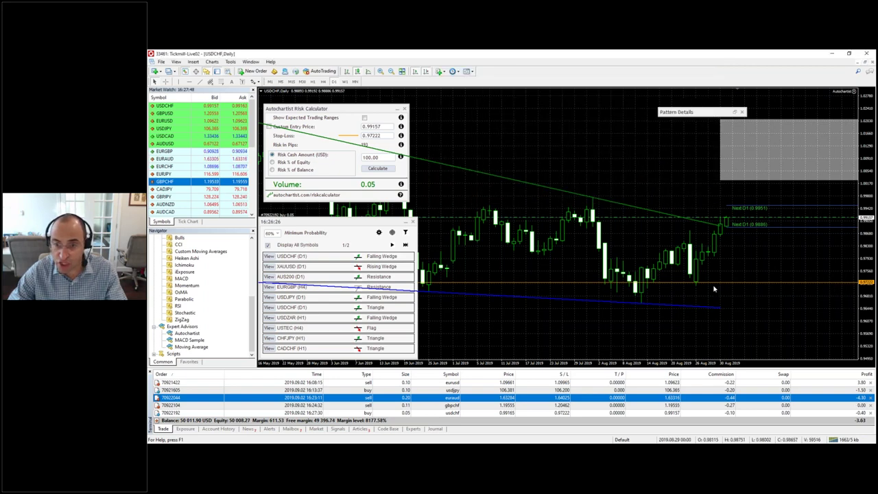
double_click(378, 157)
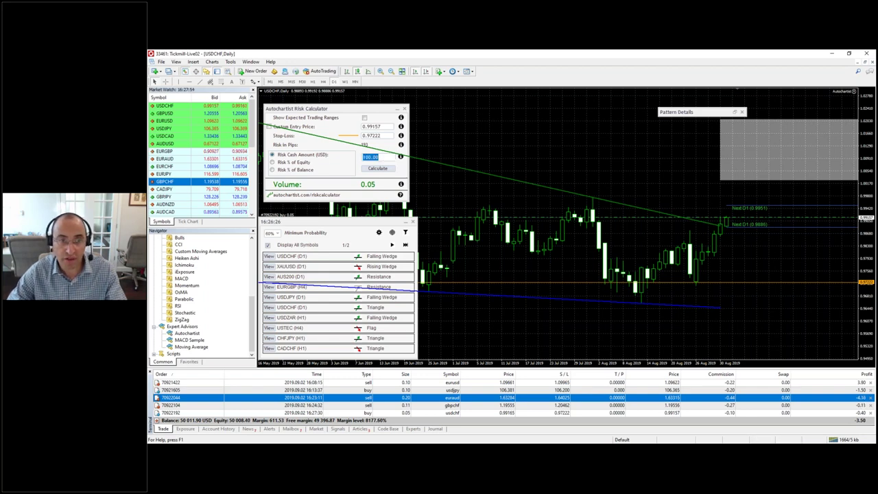
key(BackSpace)
key(ctrl+z)
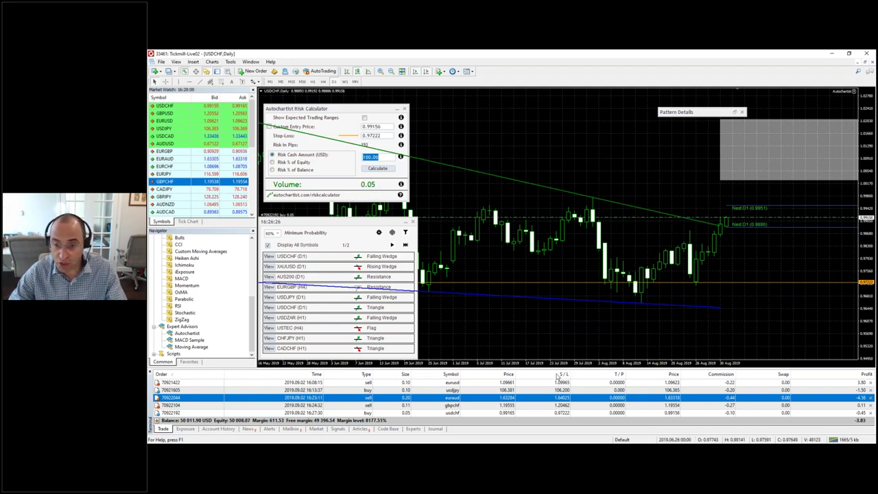
- Modify the open USDCHF buy order to add a take profit of 1.00000
click(586, 412)
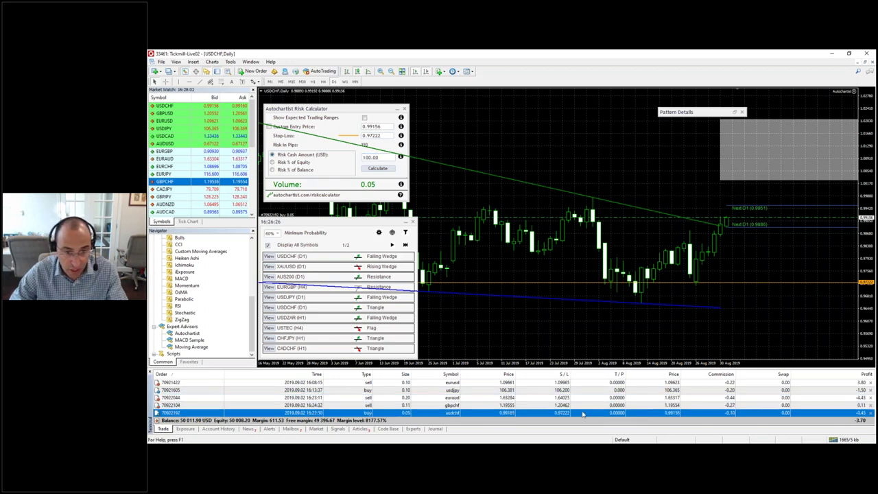
right_click(583, 412)
click(617, 336)
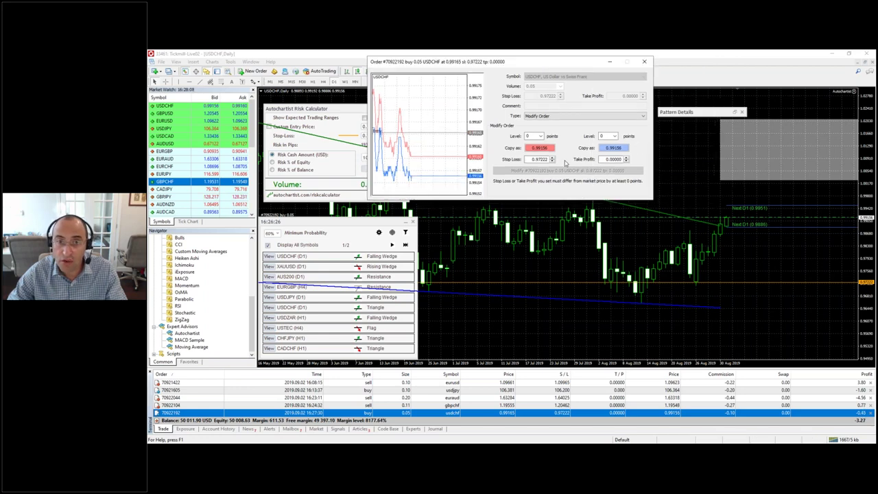
click(604, 159)
double_click(604, 159)
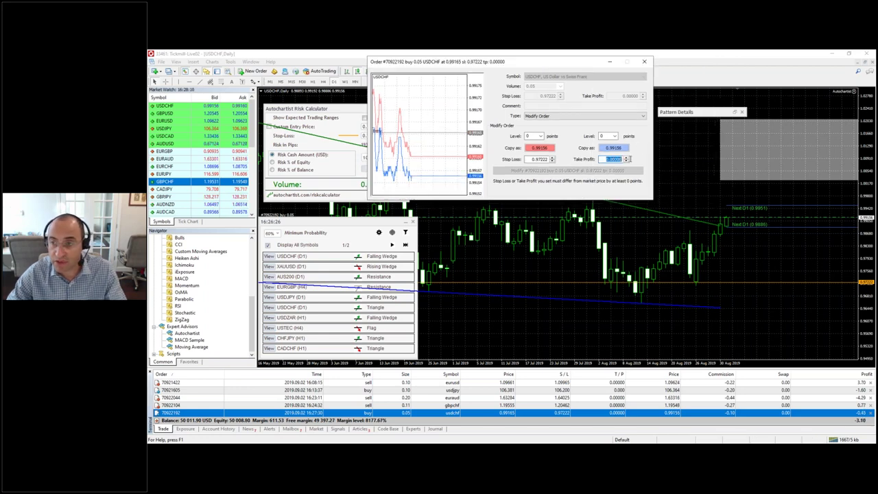
text(1)
click(611, 172)
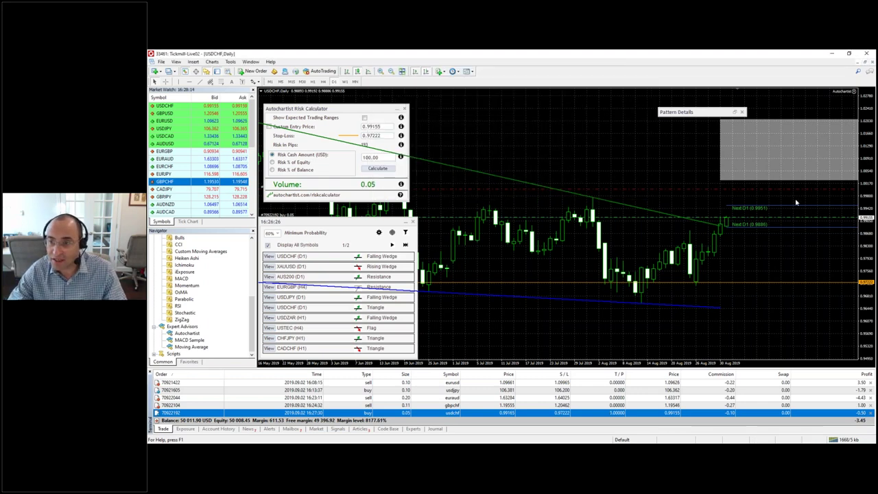
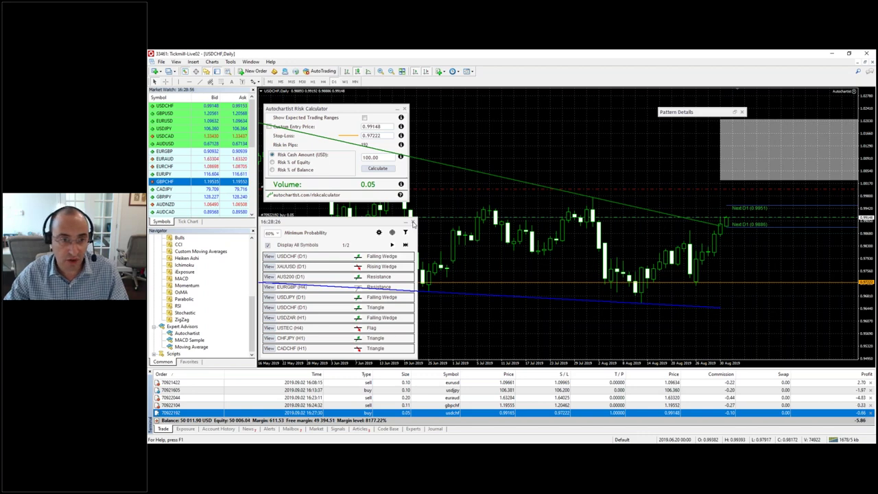
- Close the Autochartist and risk calculator panels, and attach the Autochartist expert advisor to the USDCHF daily chart again
click(412, 221)
click(405, 108)
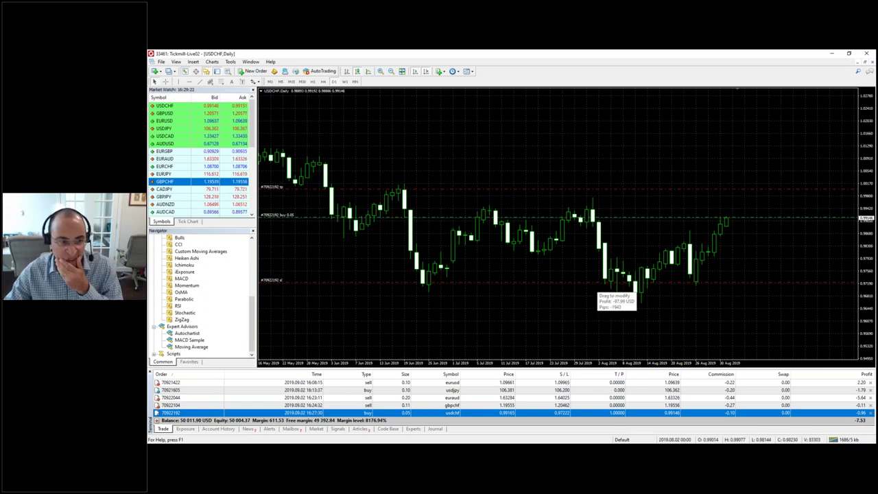
click(187, 334)
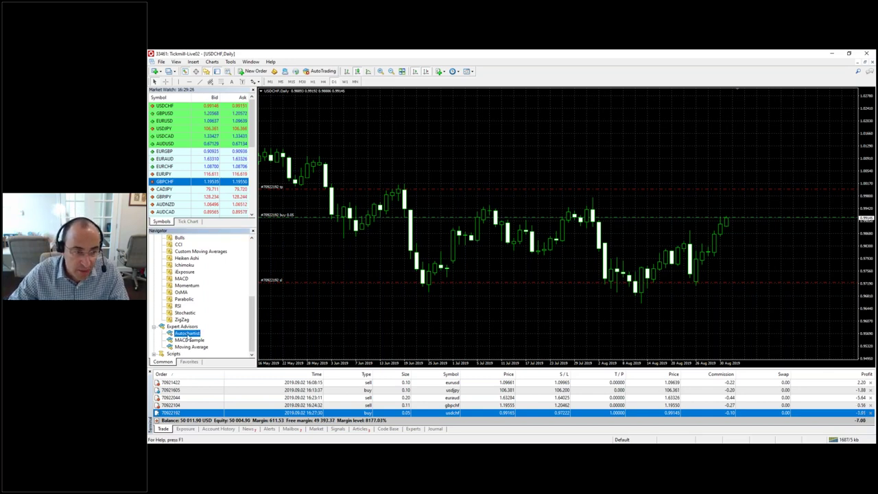
scroll(252, 319, up, 5)
scroll(254, 319, down, 5)
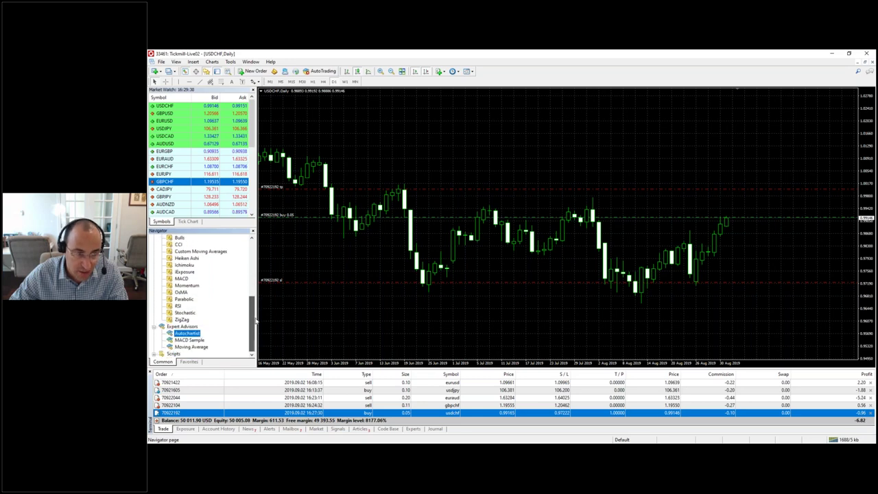
scroll(256, 320, up, 4)
click(203, 287)
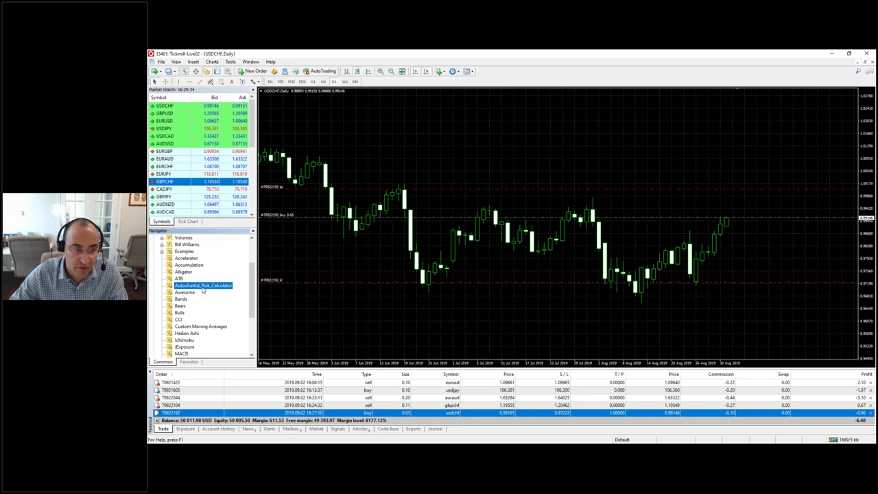
scroll(199, 302, down, 4)
click(188, 333)
drag(291, 264, 295, 264)
click(535, 268)
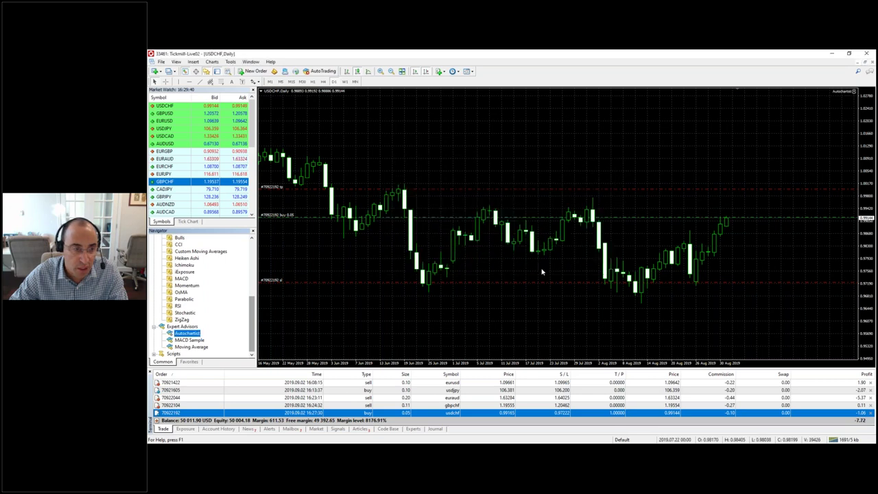
- Try to add the Autochartist_Risk_Calculator indicator to the USDCHF chart alongside the expert advisor
click(197, 252)
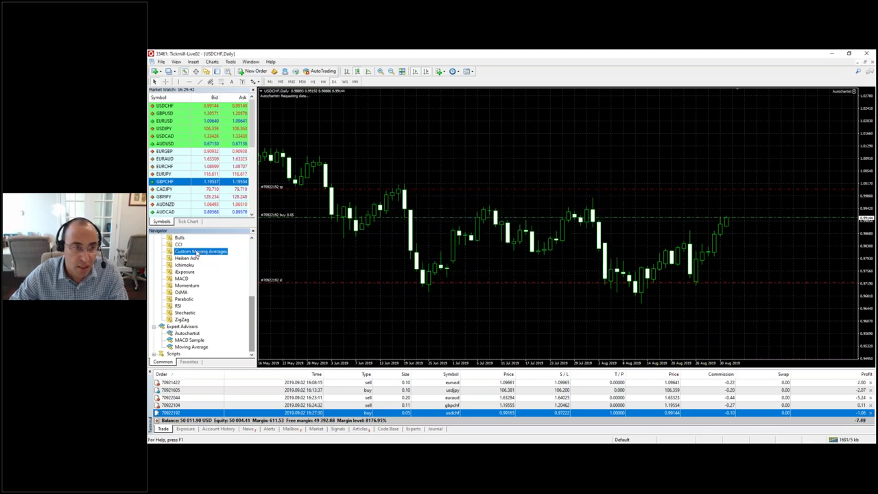
scroll(205, 268, up, 3)
click(221, 273)
drag(221, 273, 342, 197)
click(527, 249)
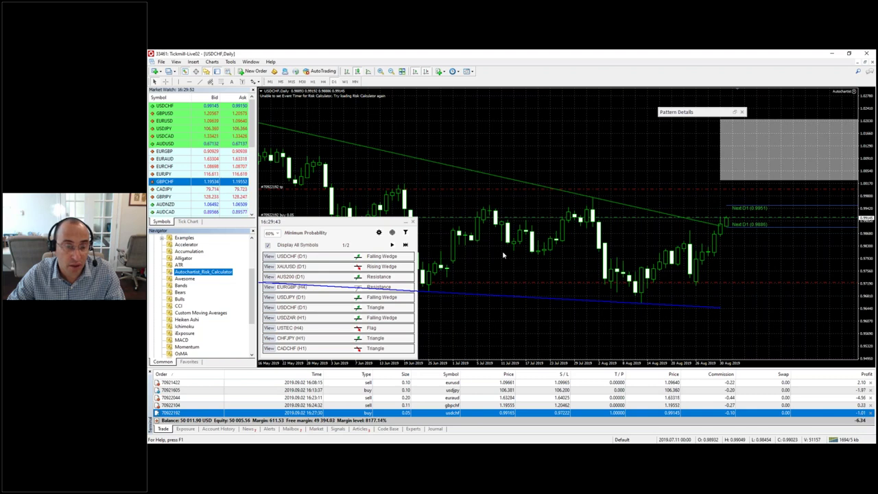
- Remove the Autochartist expert advisor from the USDCHF chart and attach it afresh
click(414, 224)
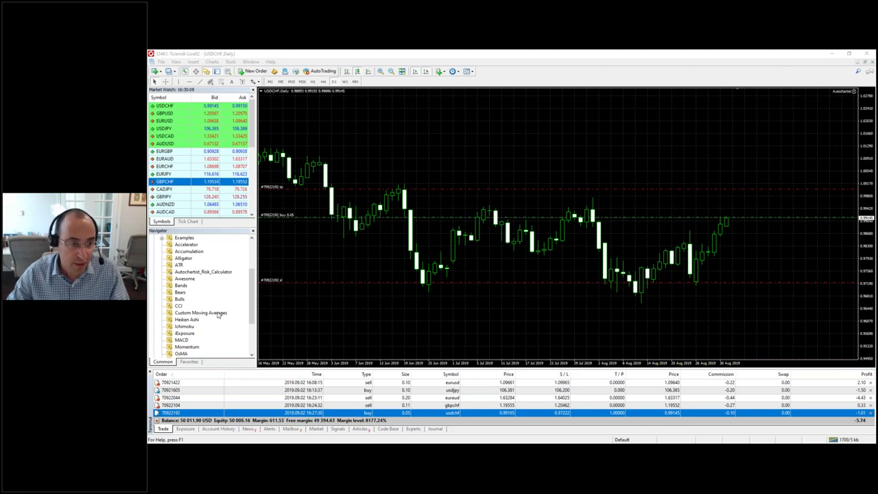
scroll(253, 295, down, 3)
click(188, 333)
double_click(187, 333)
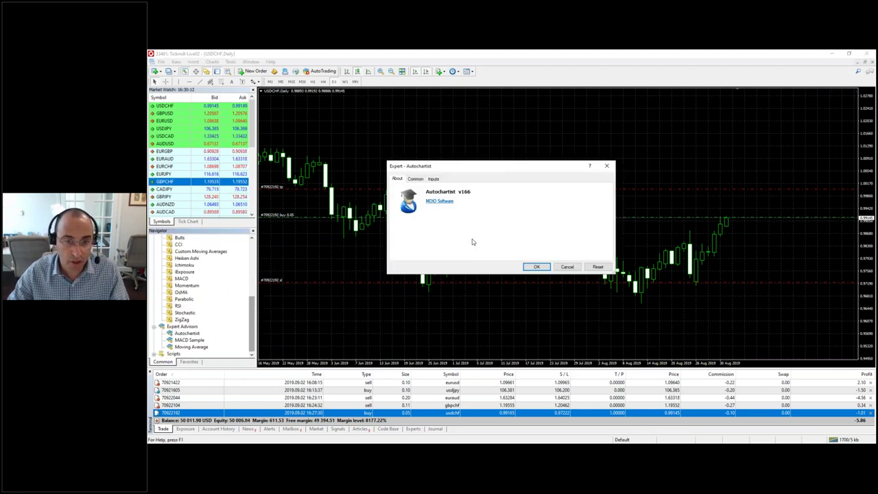
click(533, 268)
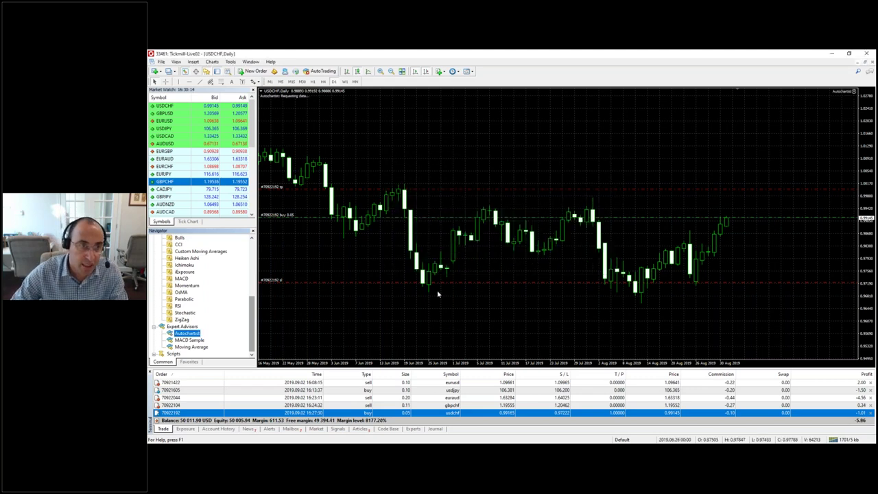
- Display the Autochartist web application and performance statistics links, and select the web application address
click(391, 233)
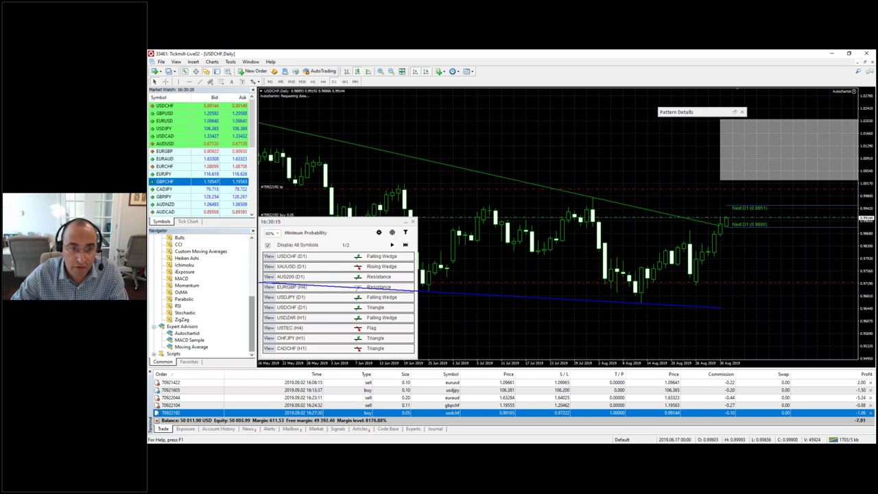
click(392, 233)
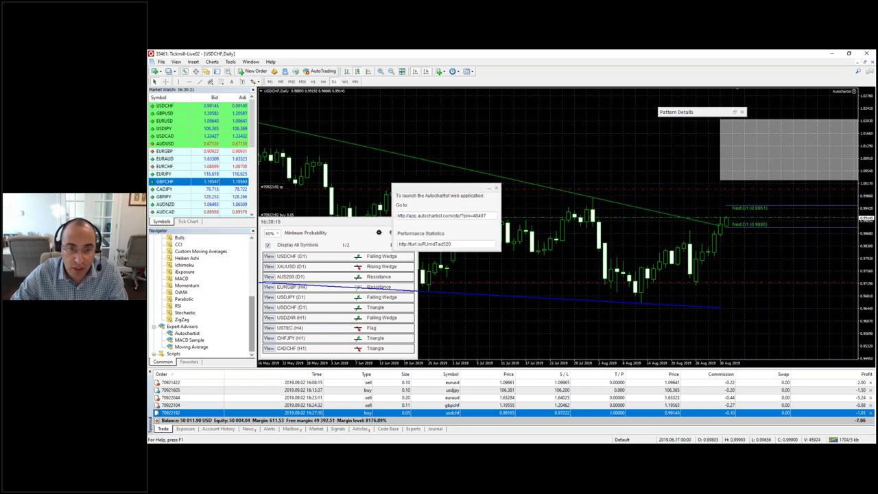
double_click(489, 215)
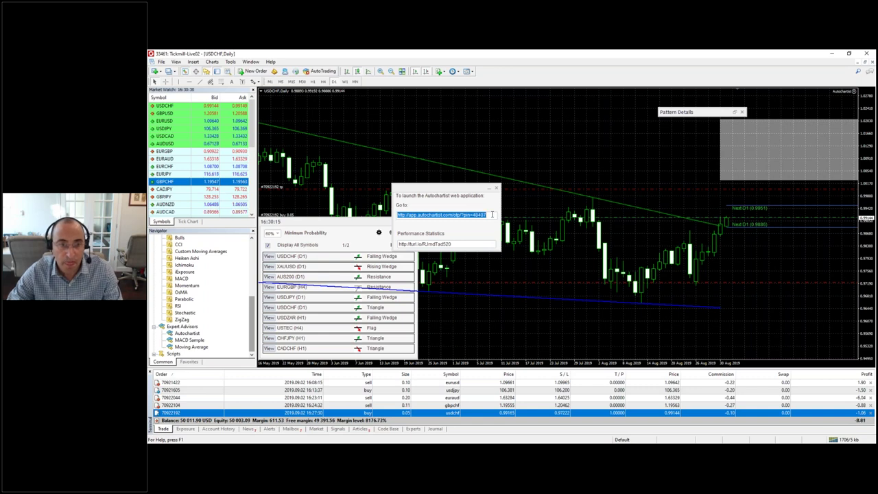
- Switch to the Autochartist web application in Chrome and view the Volatility Analysis of AUDCAD's movement per hour
click(448, 271)
click(231, 450)
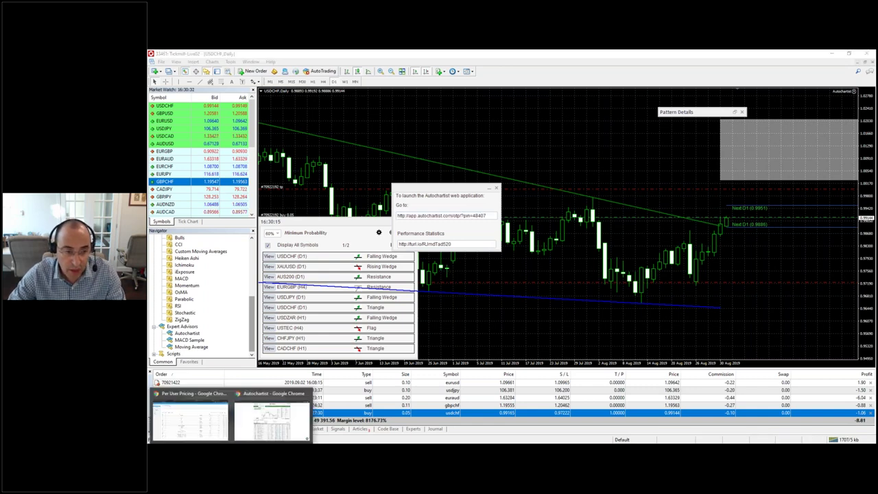
click(273, 418)
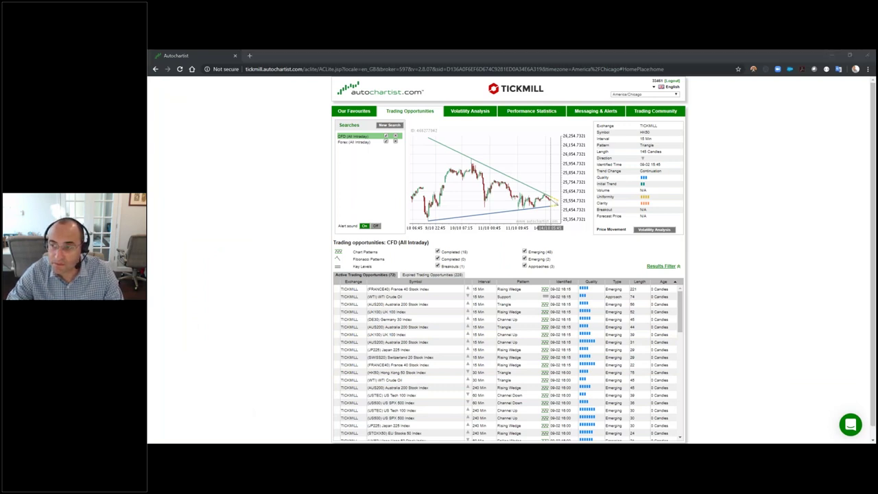
click(757, 174)
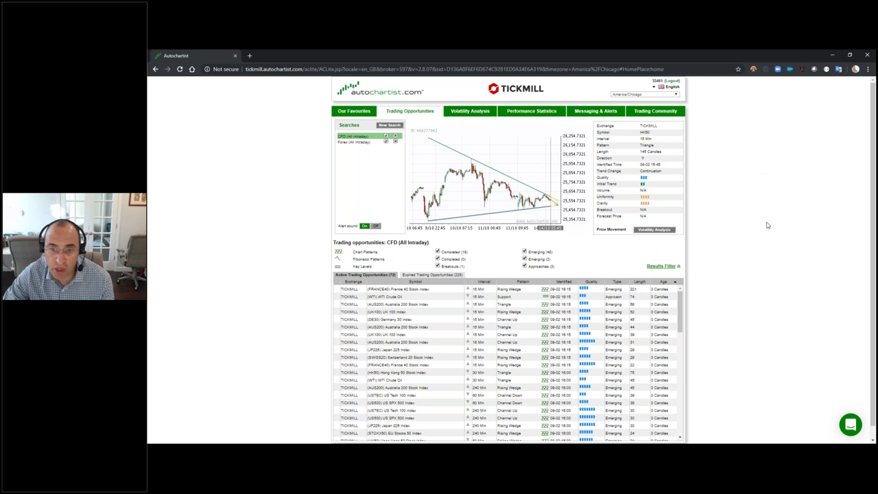
click(473, 113)
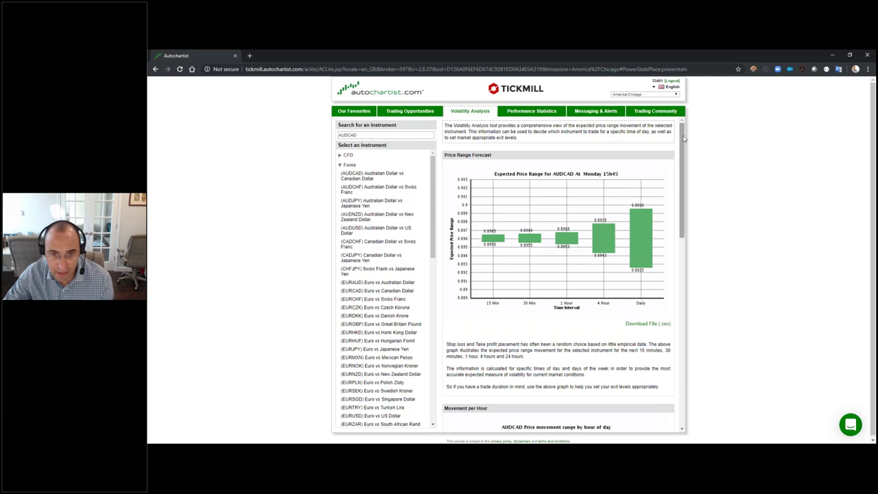
drag(684, 139, 679, 235)
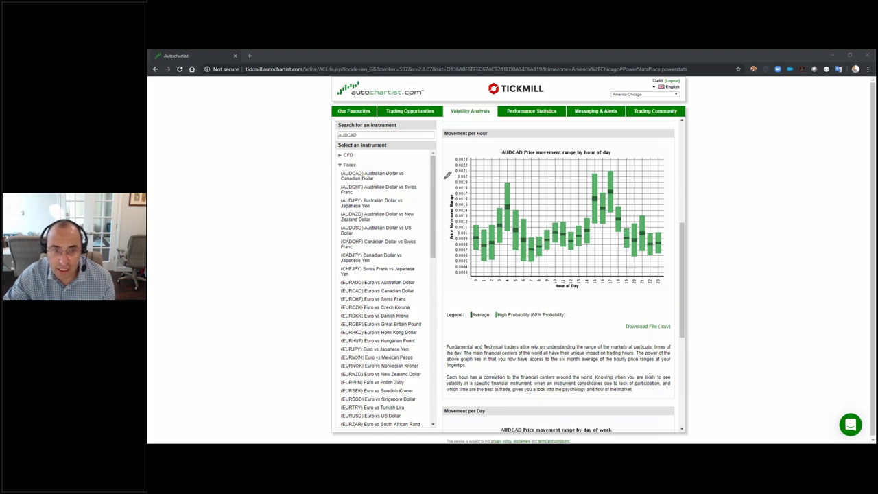
- Annotate the axes, time zone, and volatile and quiet hours of the AUDCAD hourly movement chart with the pen, and clear the drawings
mouse_move(447, 175)
mouse_down()
mouse_move(444, 187)
mouse_move(454, 183)
mouse_up()
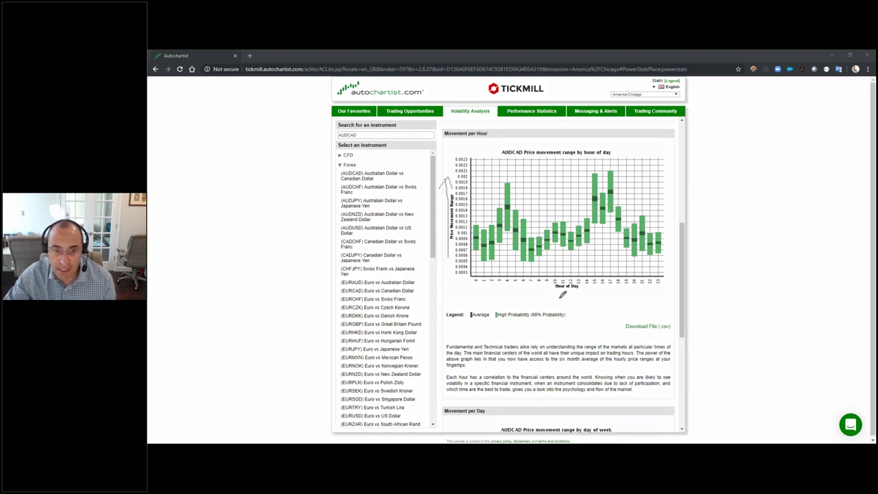
drag(474, 292, 661, 287)
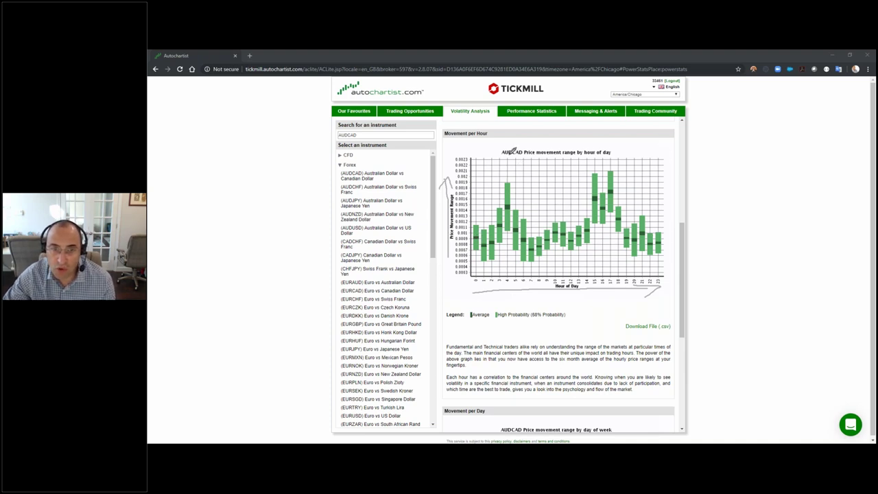
drag(504, 156, 527, 155)
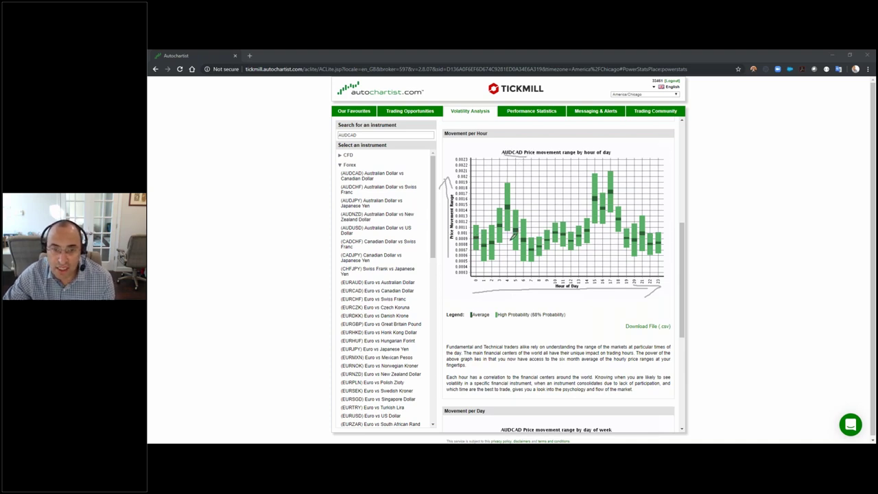
mouse_move(638, 87)
mouse_down()
mouse_move(657, 90)
mouse_move(635, 86)
mouse_up()
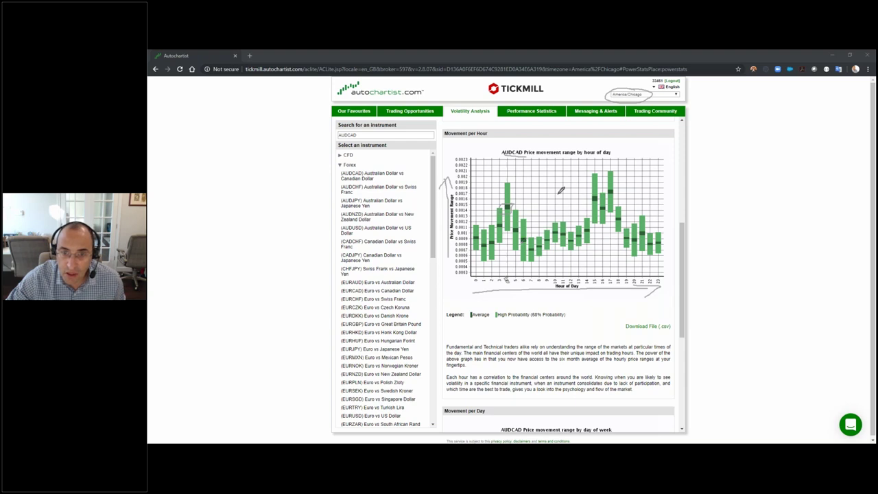
mouse_move(591, 186)
mouse_down()
mouse_move(598, 201)
mouse_move(619, 199)
mouse_move(602, 183)
mouse_up()
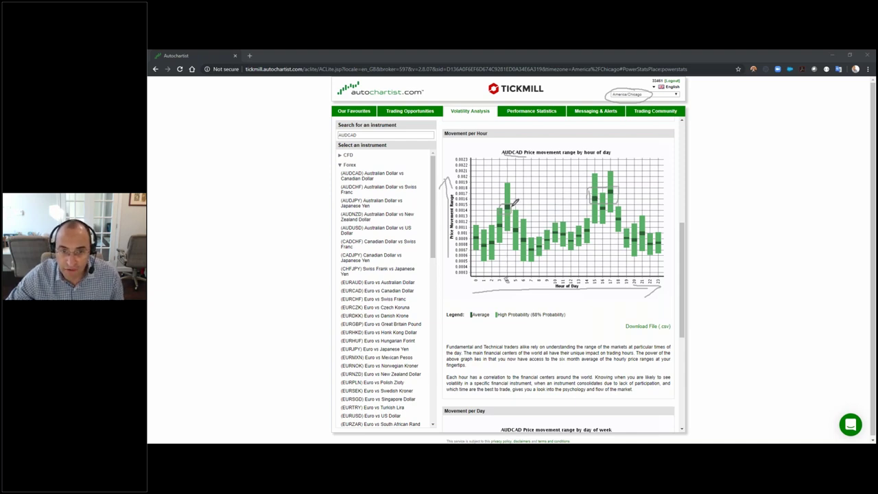
mouse_move(514, 201)
mouse_down()
mouse_move(589, 184)
mouse_move(585, 194)
mouse_up()
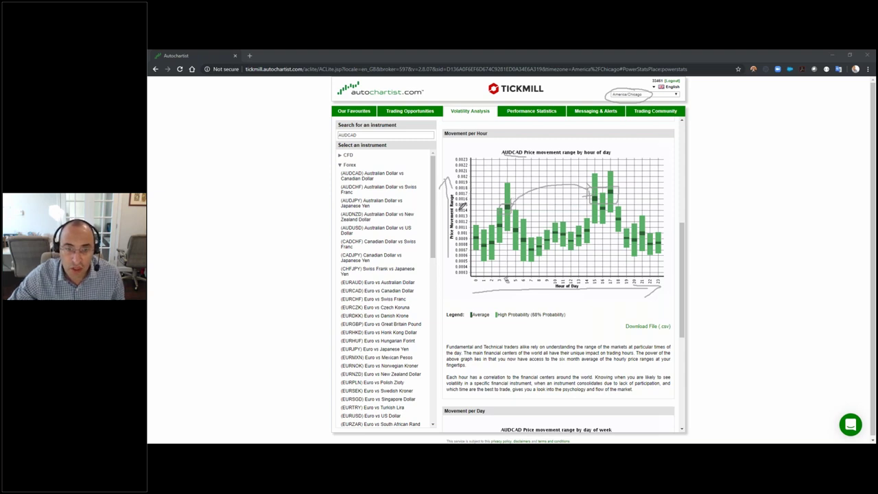
mouse_move(466, 202)
mouse_down()
mouse_move(477, 169)
mouse_move(453, 165)
mouse_move(463, 205)
mouse_move(476, 214)
mouse_up()
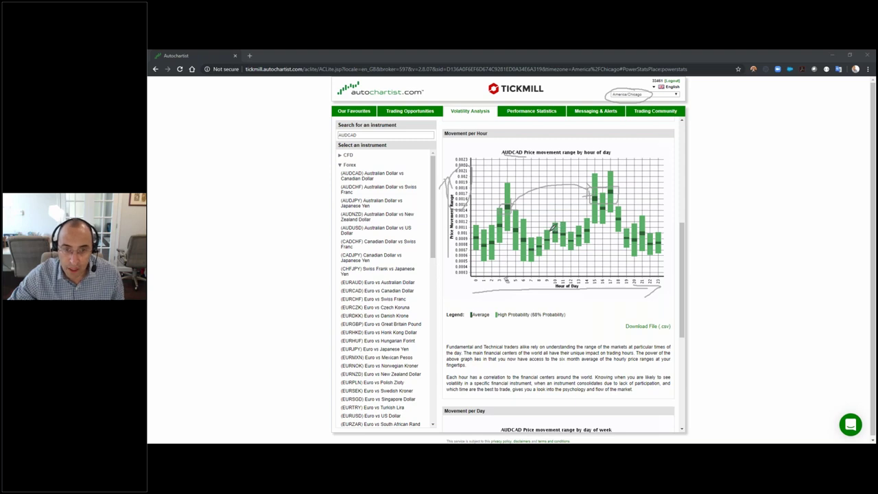
drag(574, 223, 562, 220)
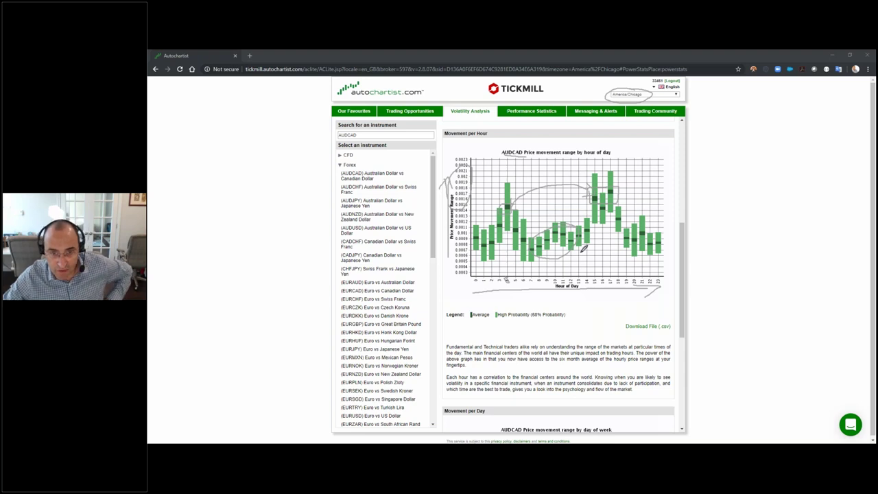
drag(512, 159, 509, 181)
drag(601, 157, 604, 176)
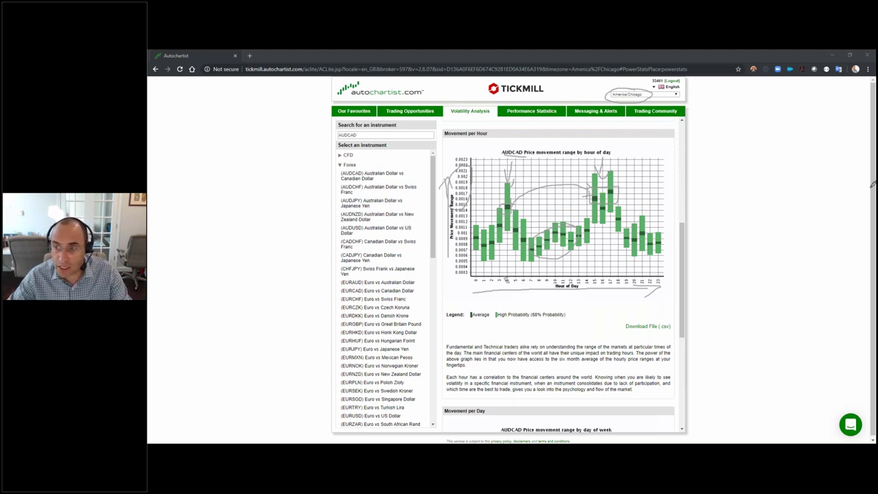
key(e)
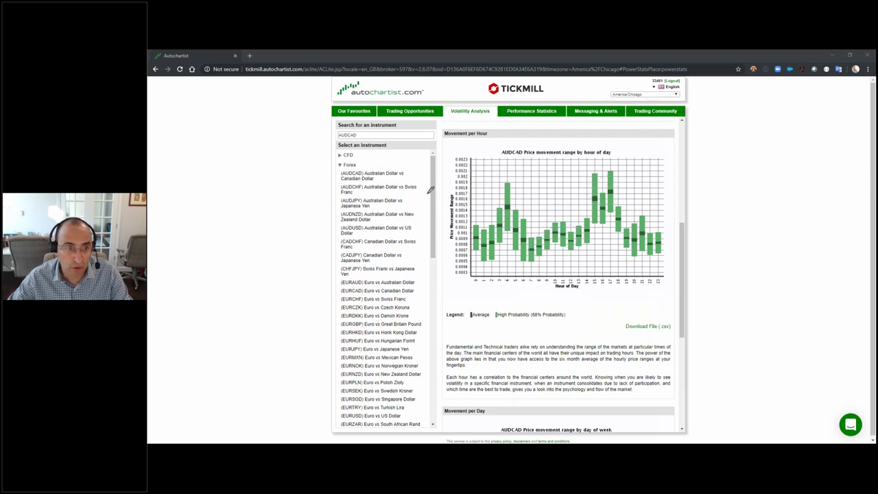
- Show the EURUSD price movement range by hour of day in the Volatility Analysis
scroll(374, 309, down, 5)
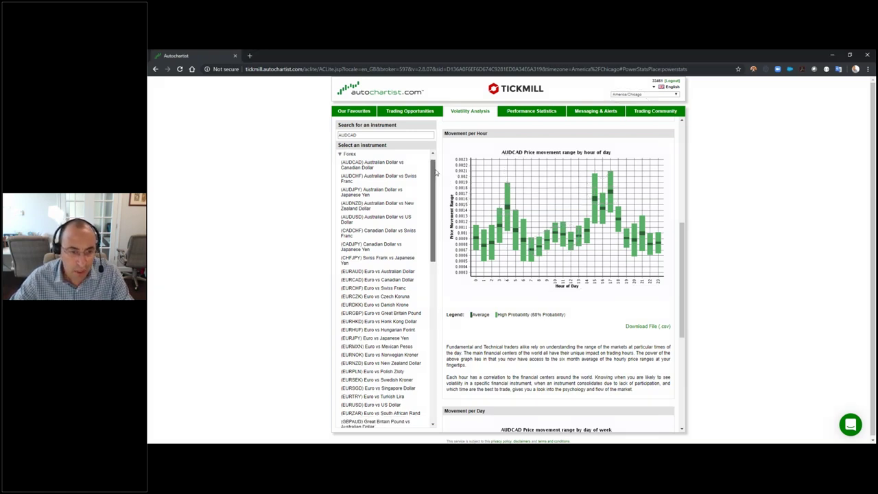
click(365, 338)
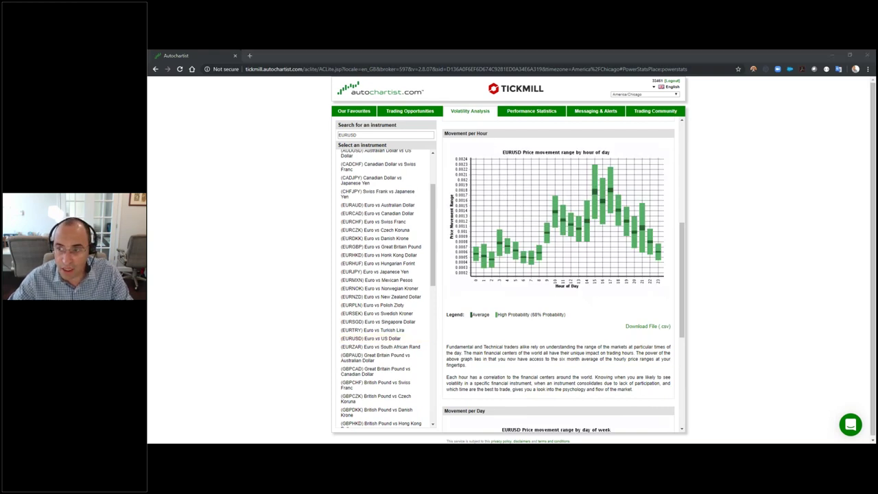
- Circle the America/Chicago time zone and the most volatile hours on the EURUSD hourly movement chart with the pen, and clear the drawings
mouse_move(648, 81)
mouse_down()
mouse_move(607, 90)
mouse_move(630, 84)
mouse_up()
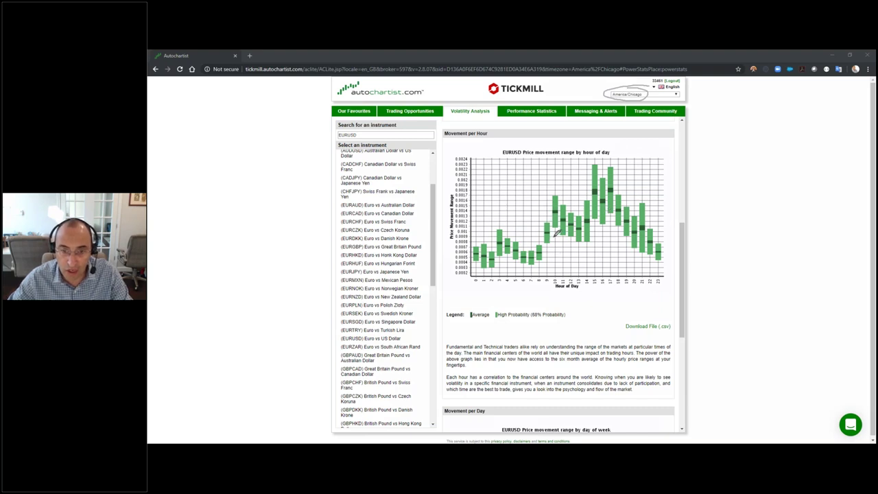
mouse_move(569, 194)
mouse_down()
mouse_move(561, 195)
mouse_move(554, 235)
mouse_move(567, 195)
mouse_up()
mouse_move(627, 218)
mouse_down()
mouse_move(627, 184)
mouse_move(590, 182)
mouse_move(613, 213)
mouse_up()
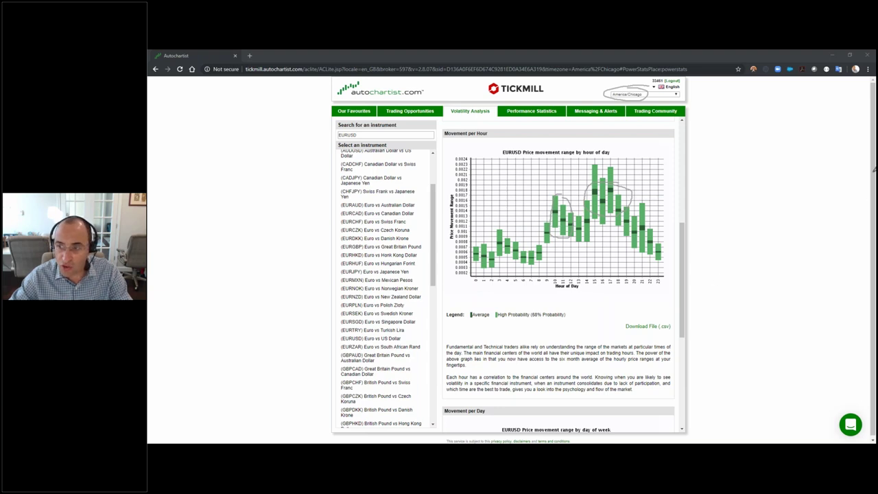
key(Escape)
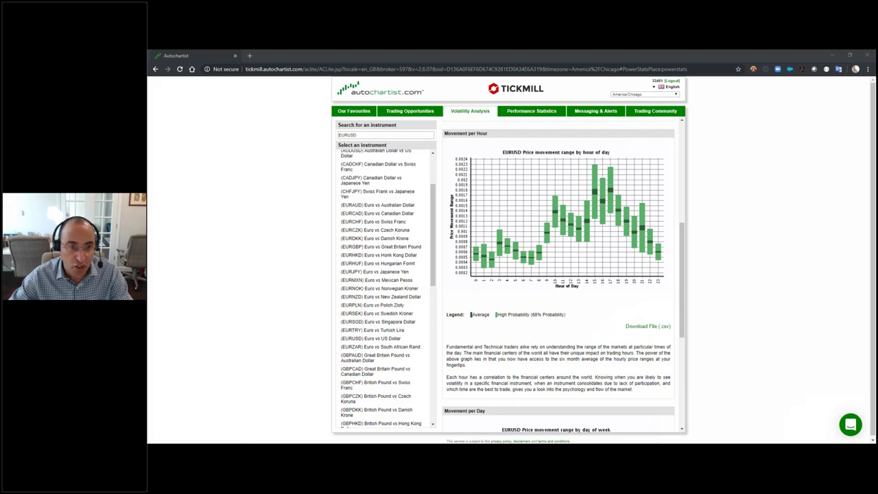
- In MetaTrader 4, display the Autochartist web application links and select the application address, and return to the Autochartist page in Chrome
key(alt+Tab)
click(413, 228)
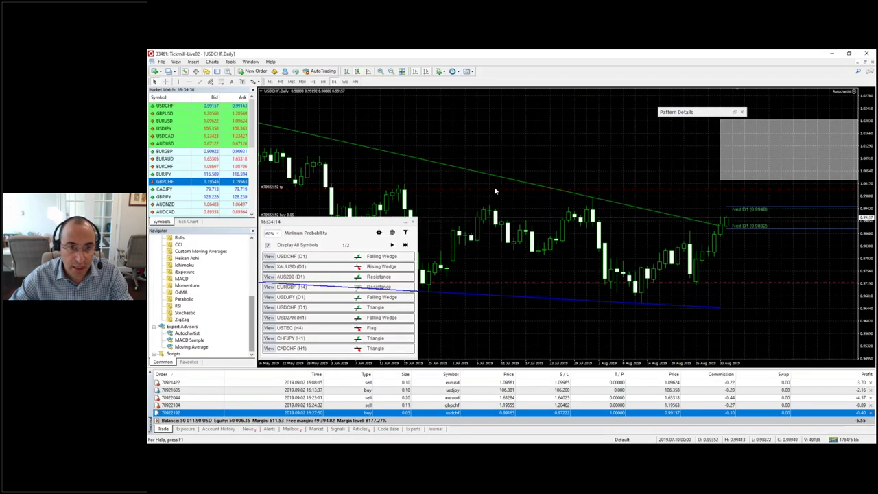
click(413, 229)
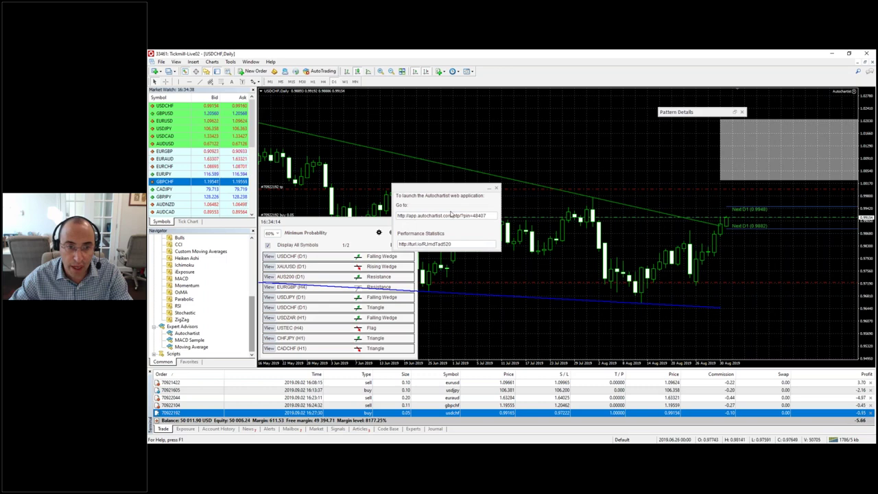
double_click(487, 216)
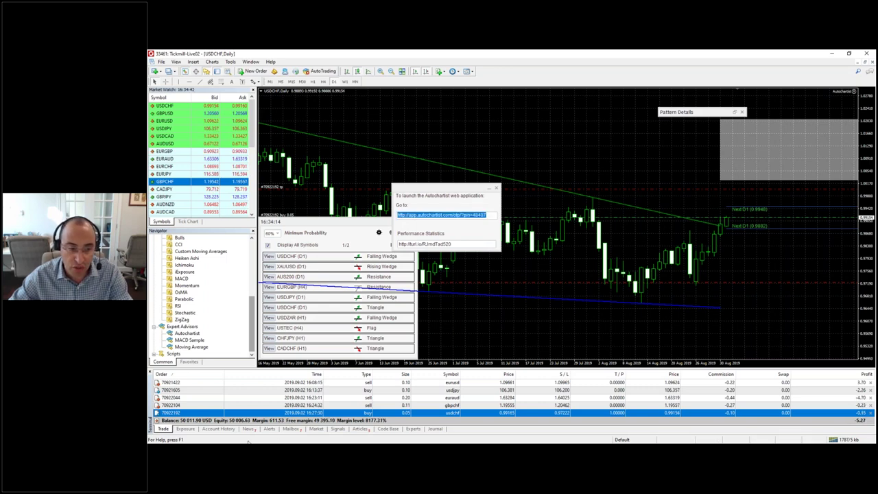
click(275, 450)
click(294, 414)
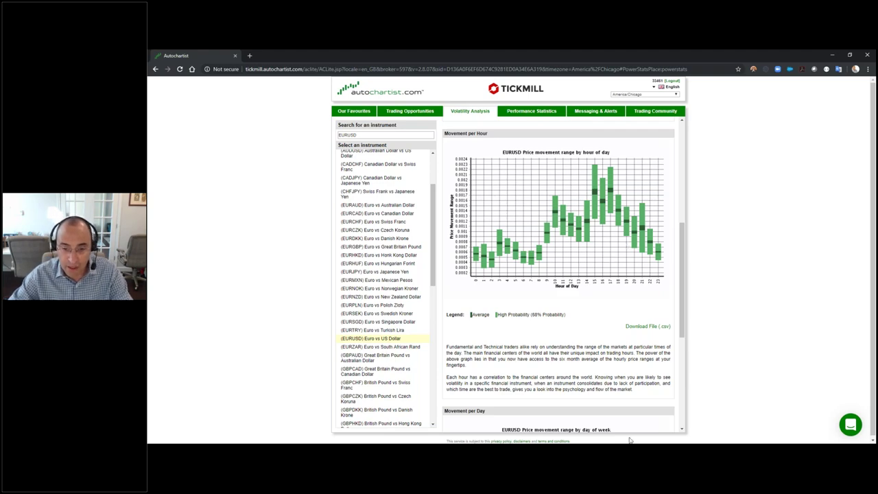
- Switch to MetaTrader 4, set the USDCHF chart to H1, and scale its price axis to include the stop-loss and take-profit lines
key(alt+Tab)
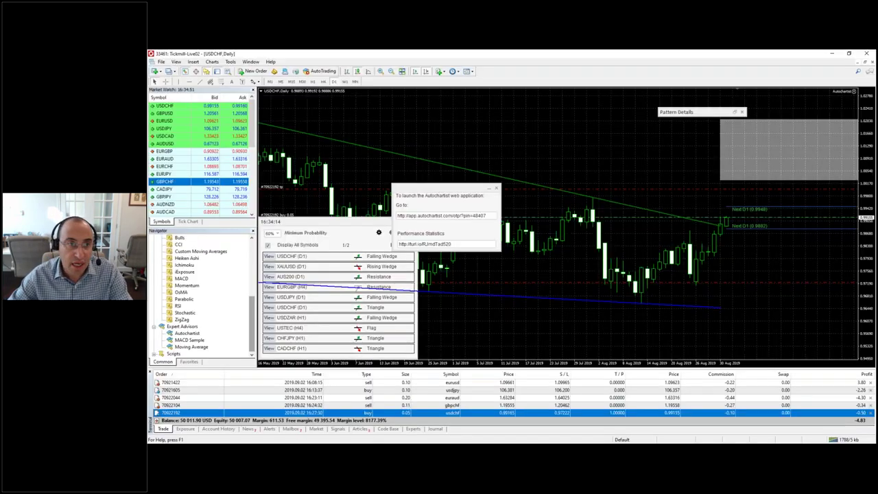
click(313, 81)
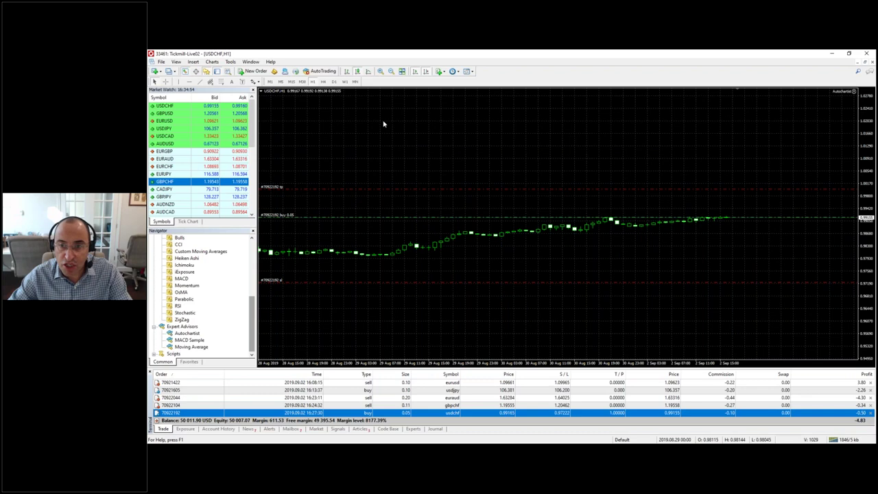
drag(869, 253, 869, 177)
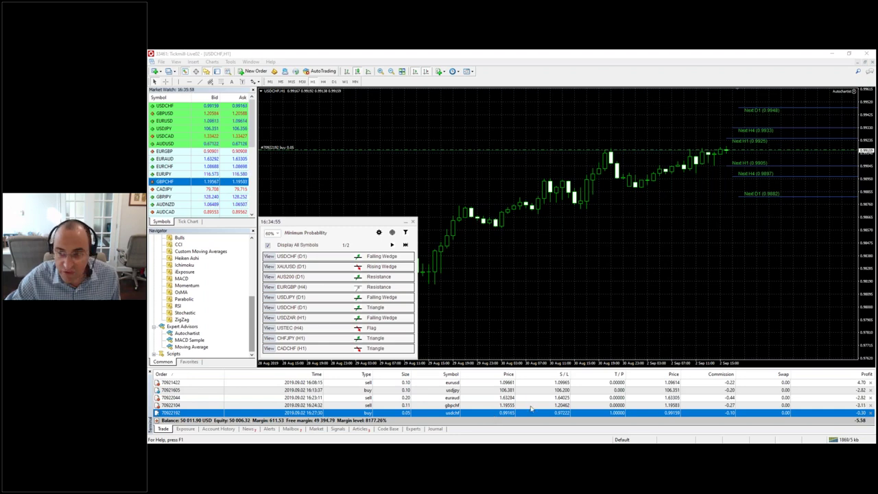
drag(867, 203, 863, 356)
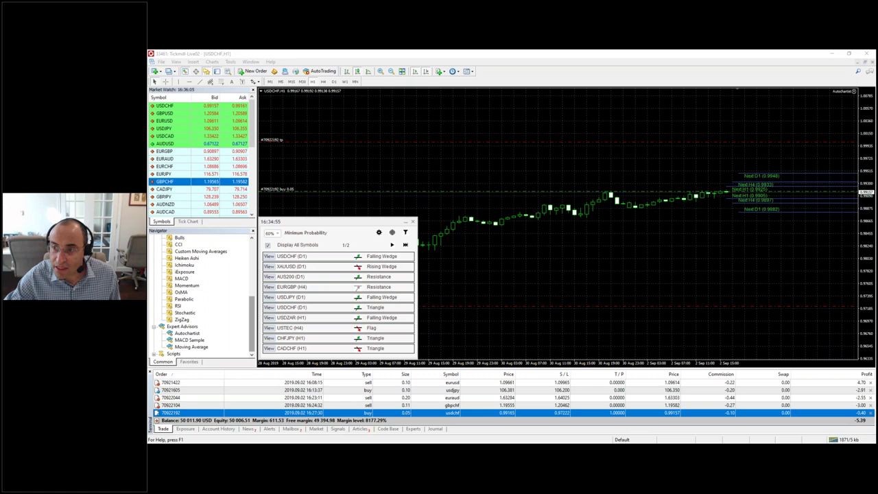
- Mark the take-profit and stop-loss distances, the Autochartist pattern list, and the expected price range levels on the USDCHF chart with the pen
mouse_move(708, 143)
mouse_down()
mouse_move(731, 176)
mouse_move(714, 188)
mouse_move(660, 192)
mouse_move(661, 290)
mouse_move(675, 307)
mouse_up()
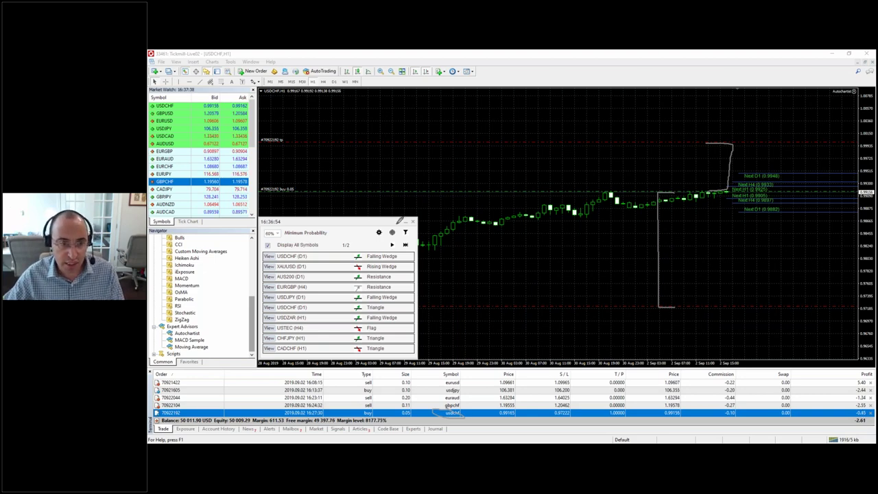
mouse_move(398, 221)
mouse_down()
mouse_move(363, 349)
mouse_move(422, 309)
mouse_move(377, 229)
mouse_up()
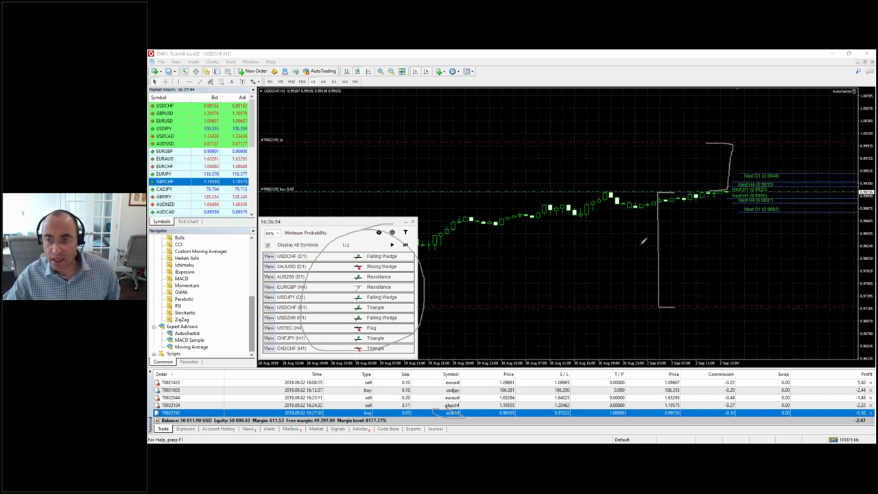
mouse_move(783, 169)
mouse_down()
mouse_move(802, 171)
mouse_move(802, 224)
mouse_move(765, 224)
mouse_move(786, 167)
mouse_up()
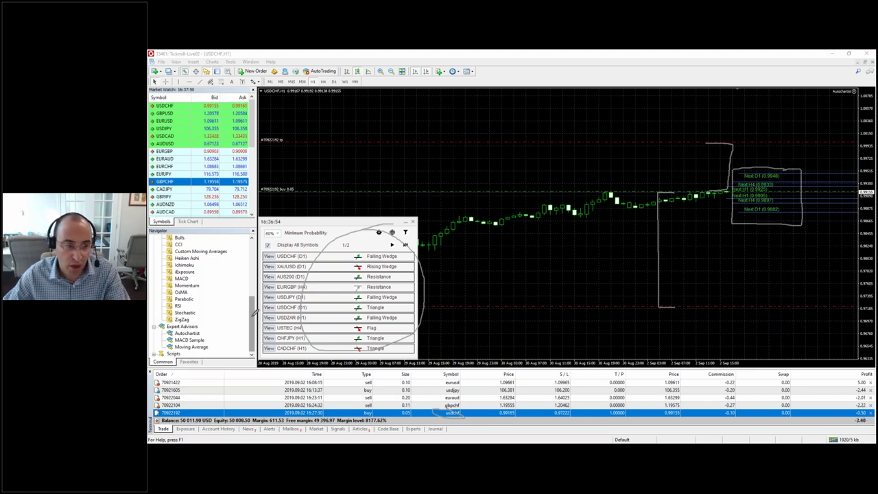
- Add the Autochartist_Risk_Calculator indicator to the USDCHF H1 chart, place its window above the pattern list, and clear the pen drawings
drag(254, 311, 254, 276)
click(203, 292)
double_click(217, 294)
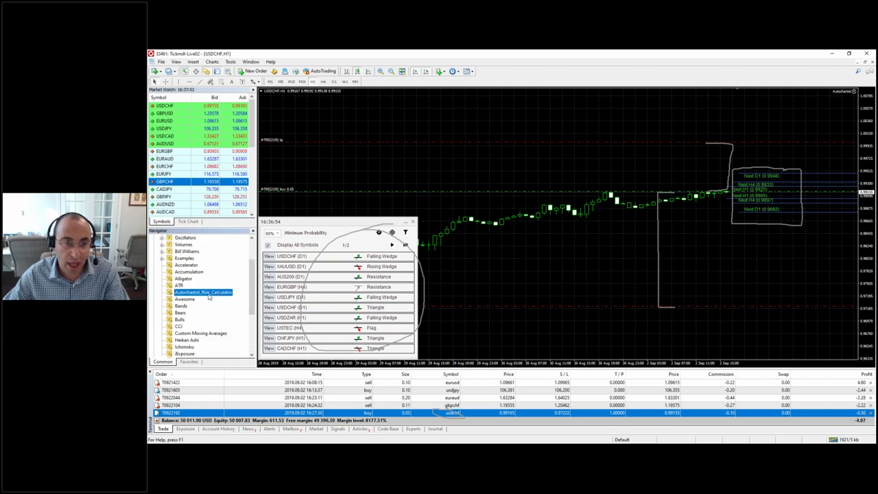
click(526, 250)
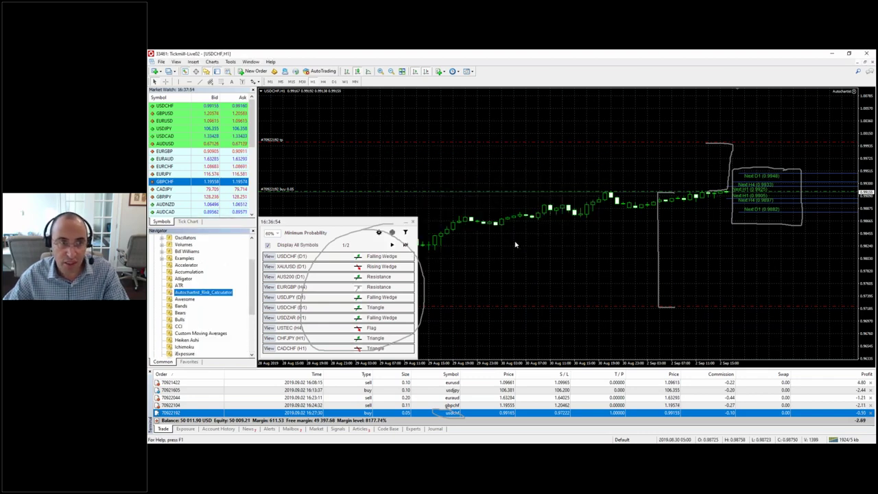
drag(344, 140, 350, 108)
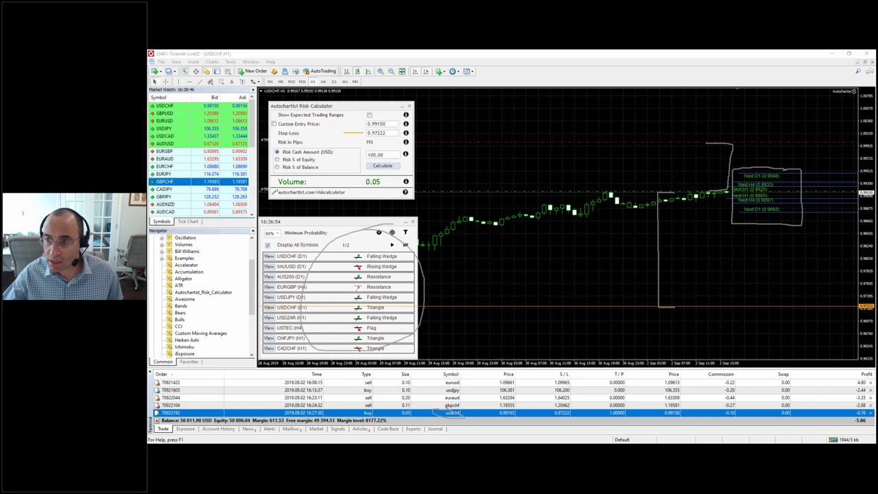
key(Escape)
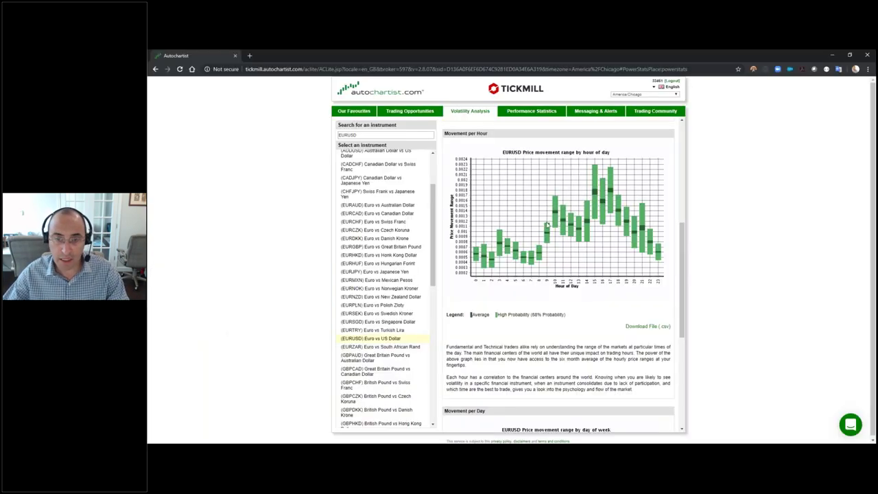
- Switch to the Autochartist web application in Chrome and show the Movement per Day chart for EURUSD and for USDZAR
click(272, 419)
drag(684, 242, 684, 180)
scroll(684, 180, down, 3)
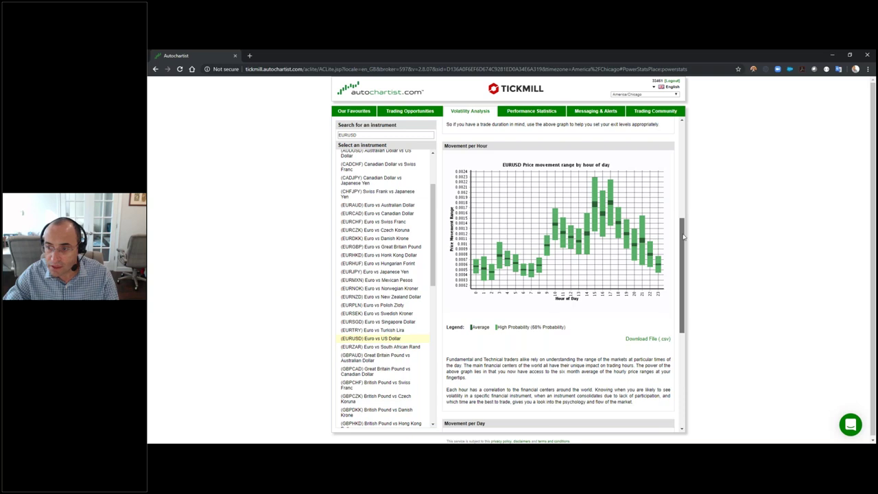
drag(683, 237, 675, 335)
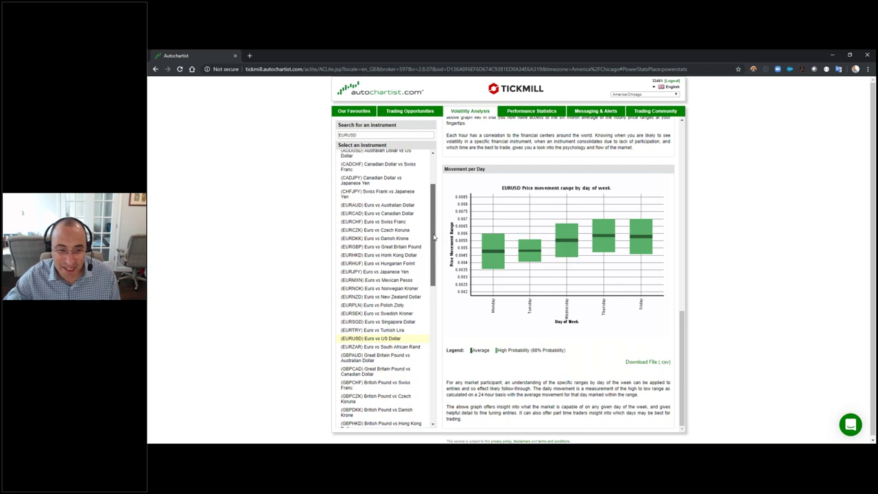
drag(434, 236, 435, 376)
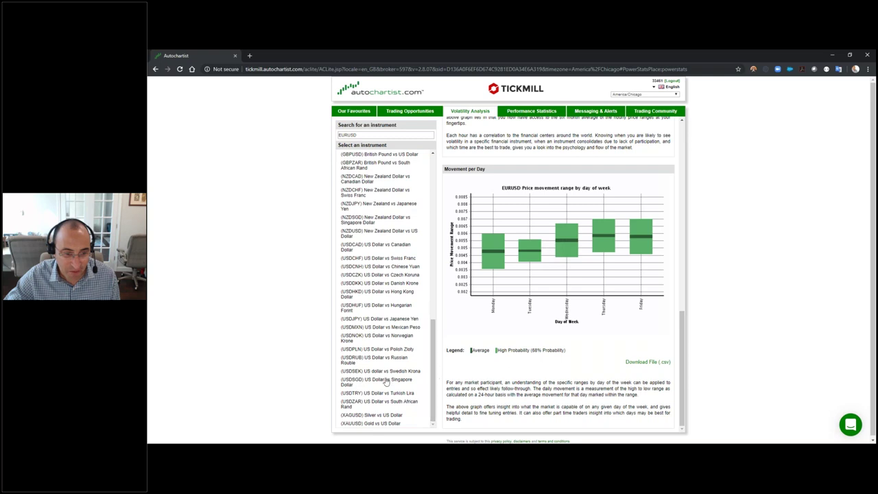
click(368, 405)
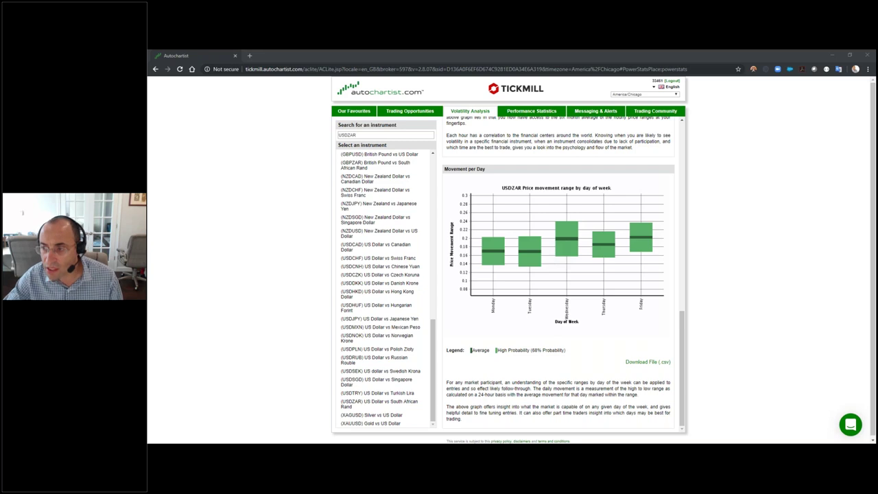
- Switch to MetaTrader 4 and add the Autochartist_Risk_Calculator indicator to the USDCHF H1 chart with its default settings
mouse_move(622, 449)
click(622, 419)
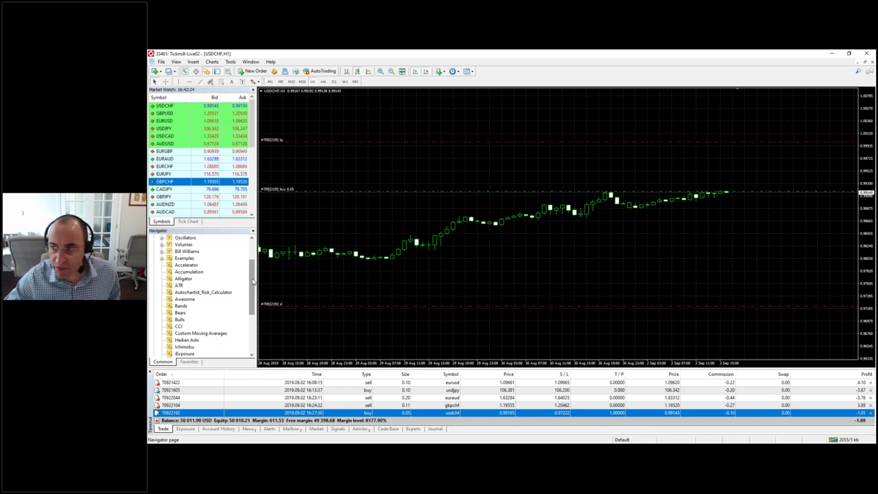
click(202, 293)
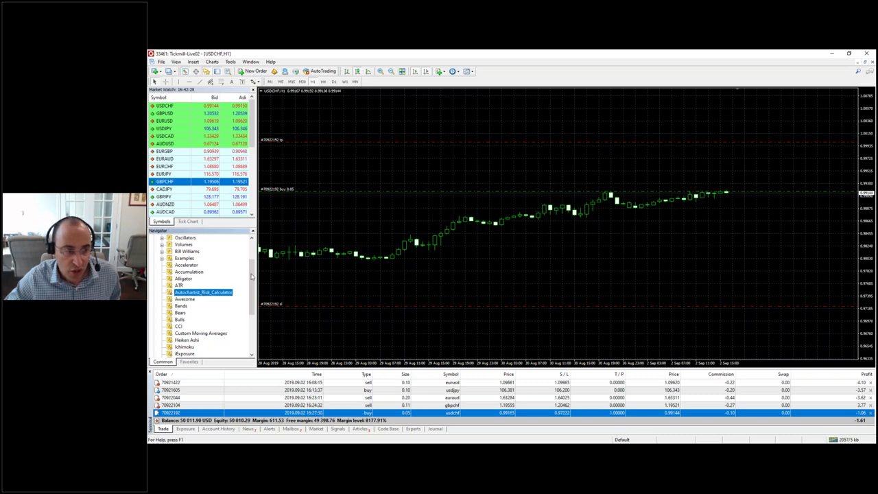
scroll(253, 277, up, 2)
click(181, 265)
drag(198, 329, 367, 240)
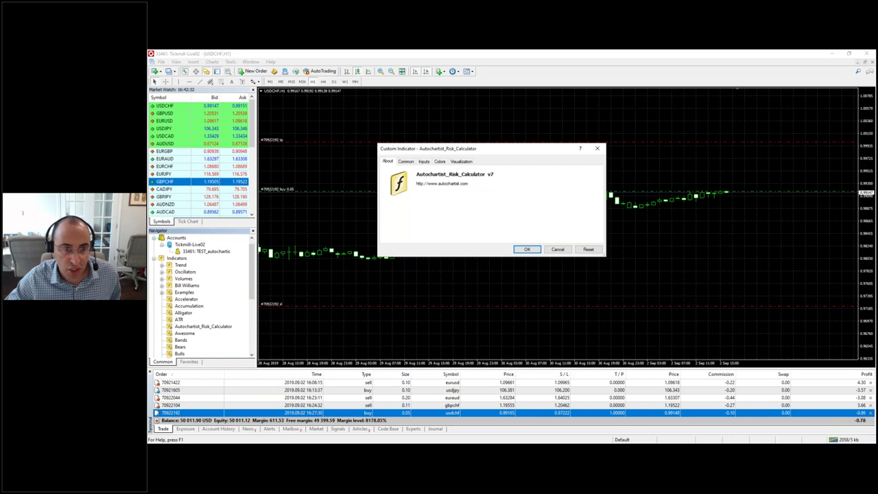
click(527, 249)
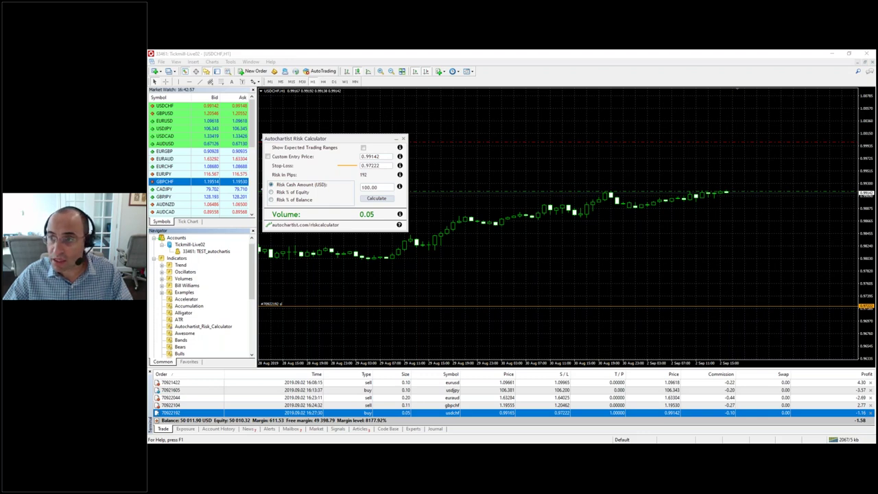
- Switch to the Tickmill website in Chrome, open its Autochartist tool page, and view the web application and MT4 plugin instructions
key(alt+Tab)
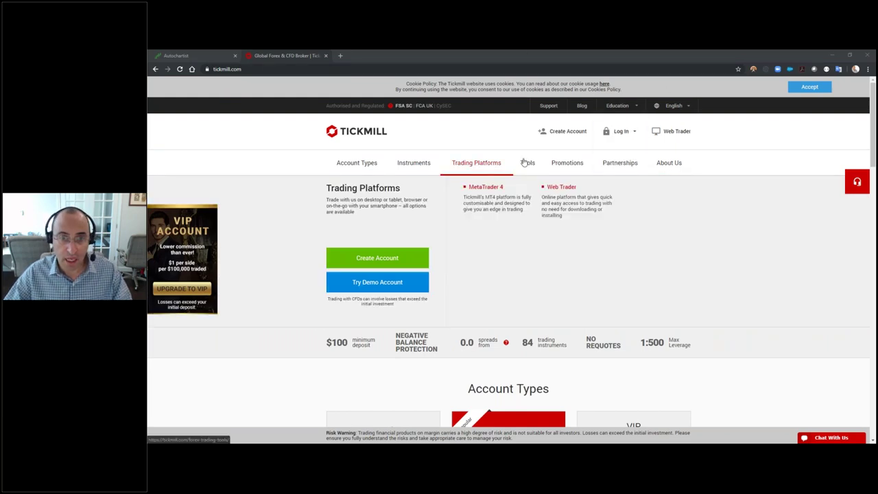
mouse_move(527, 165)
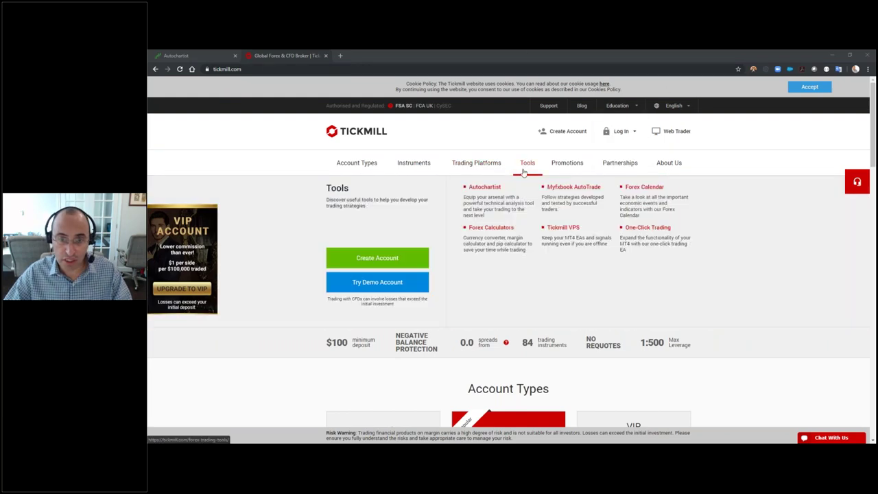
click(487, 188)
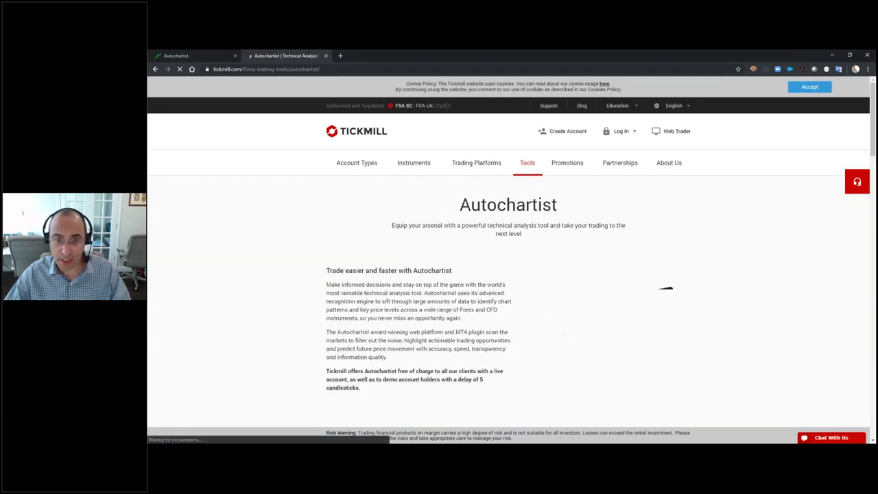
scroll(505, 254, down, 2)
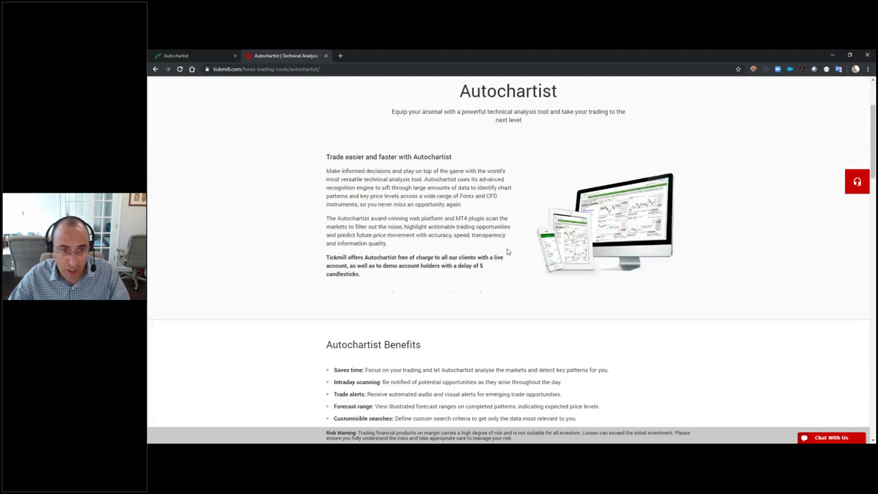
scroll(439, 213, down, 4)
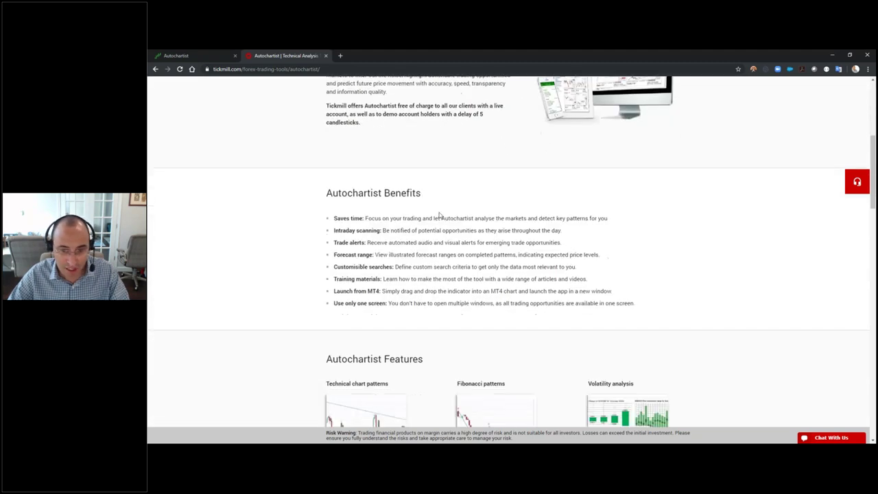
scroll(440, 220, down, 6)
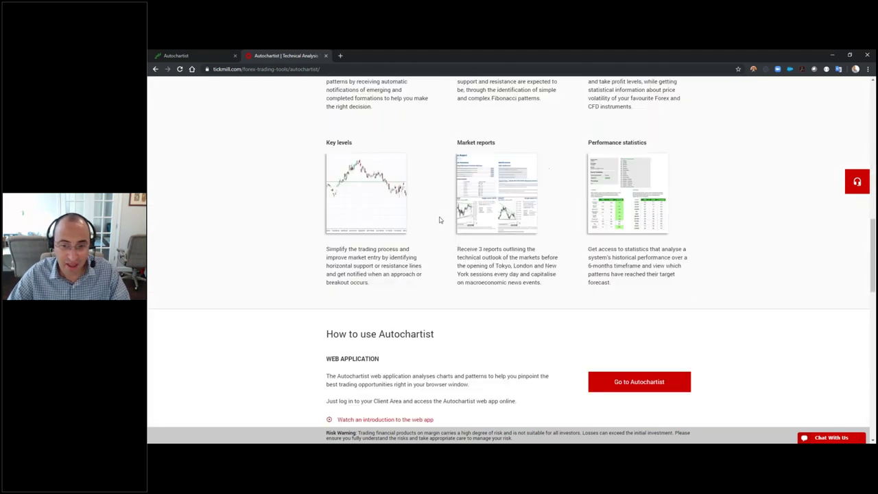
scroll(440, 220, down, 2)
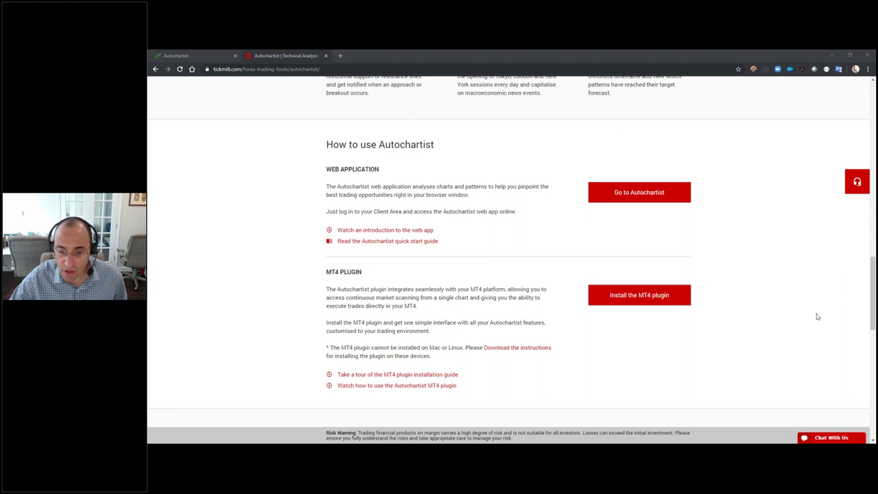
- Switch to MetaTrader 4 and close the Autochartist Risk Calculator on the USDCHF chart
click(628, 443)
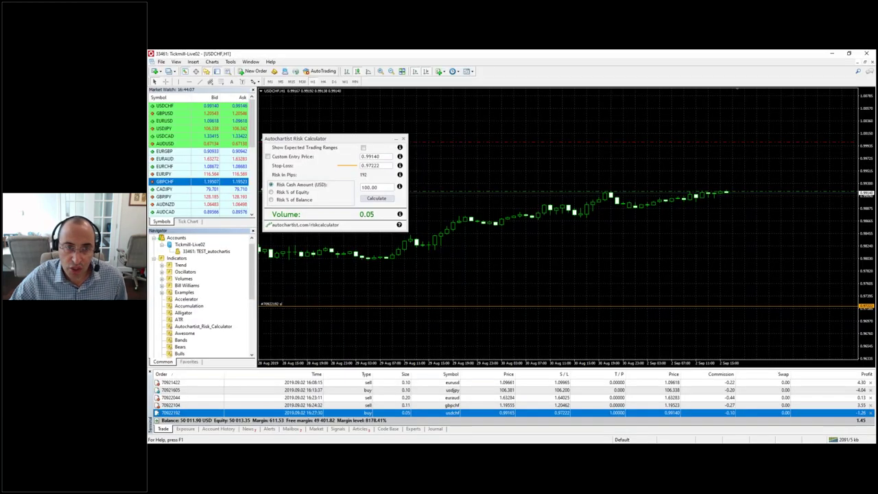
click(408, 140)
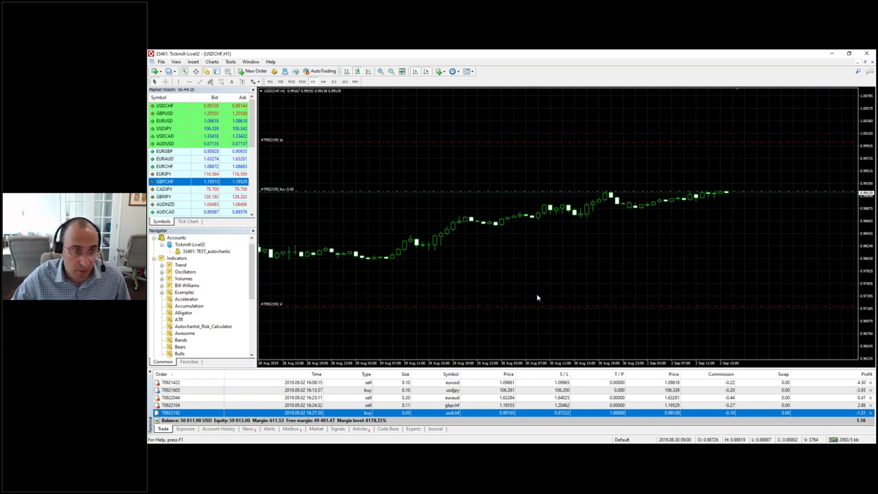
- Attach the Autochartist expert advisor to the USDCHF H1 chart with its default settings and display its USDCHF (D1) Falling Wedge pattern
drag(254, 264, 253, 319)
click(182, 334)
drag(182, 334, 330, 266)
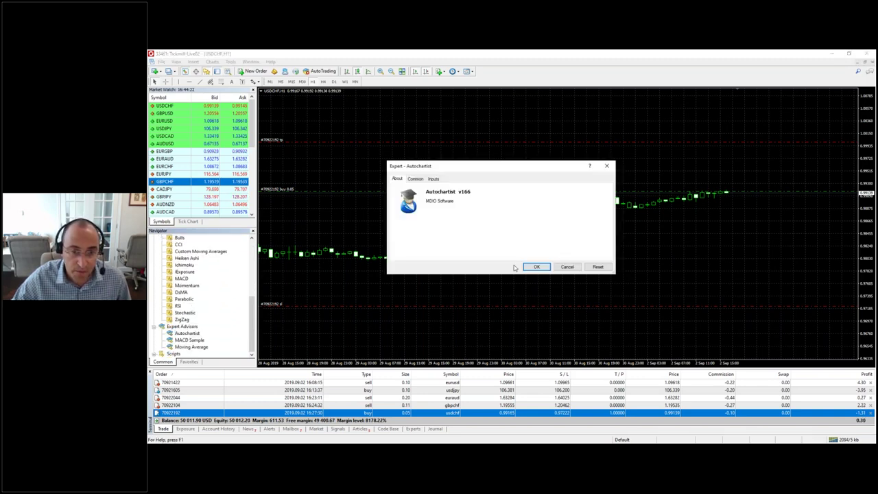
click(534, 266)
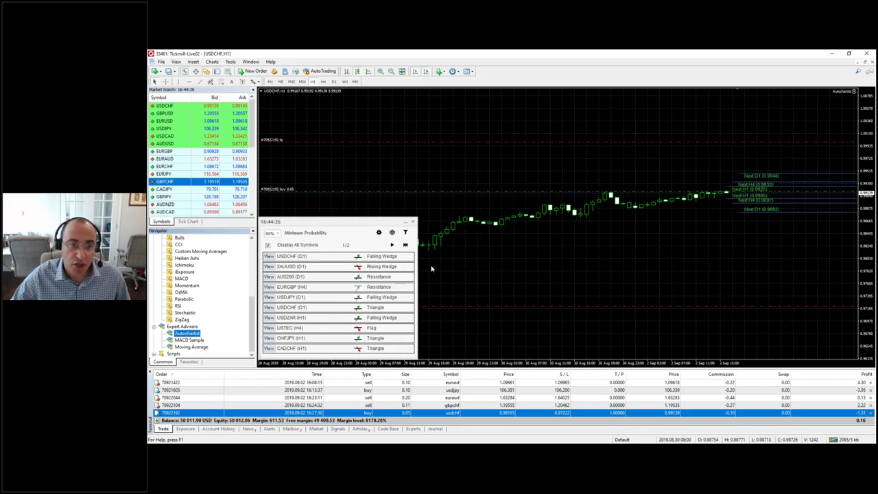
click(271, 257)
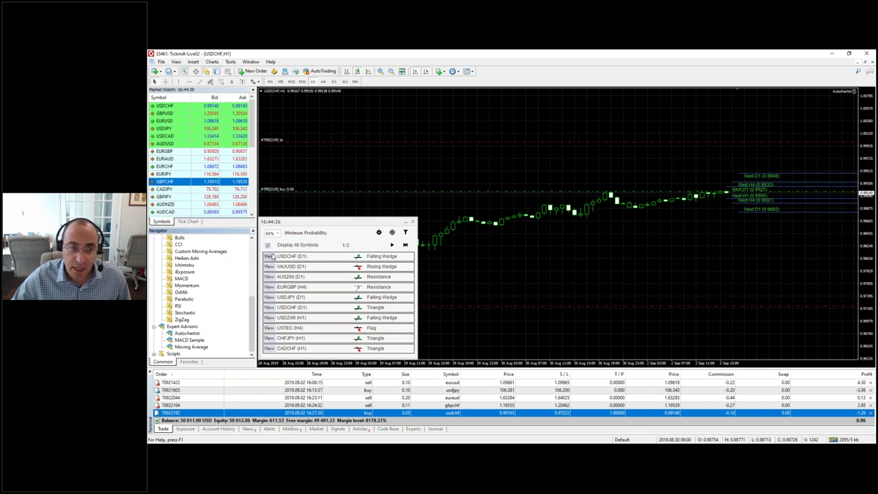
click(270, 257)
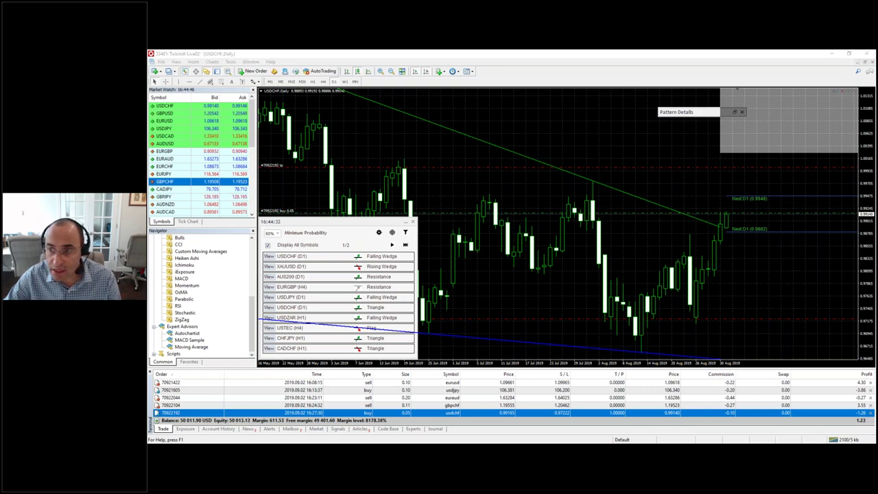
- Mark the Minimum Probability setting in the Autochartist pattern list with a hand-drawn circle and arrow, and clear the markings
mouse_move(278, 223)
mouse_down()
mouse_move(270, 237)
mouse_move(334, 232)
mouse_move(283, 224)
mouse_move(272, 236)
mouse_move(287, 227)
mouse_up()
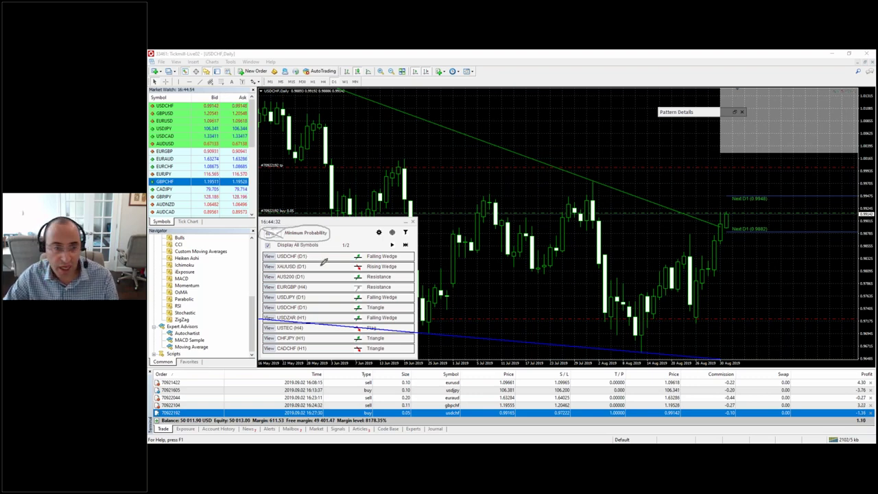
drag(287, 225, 312, 212)
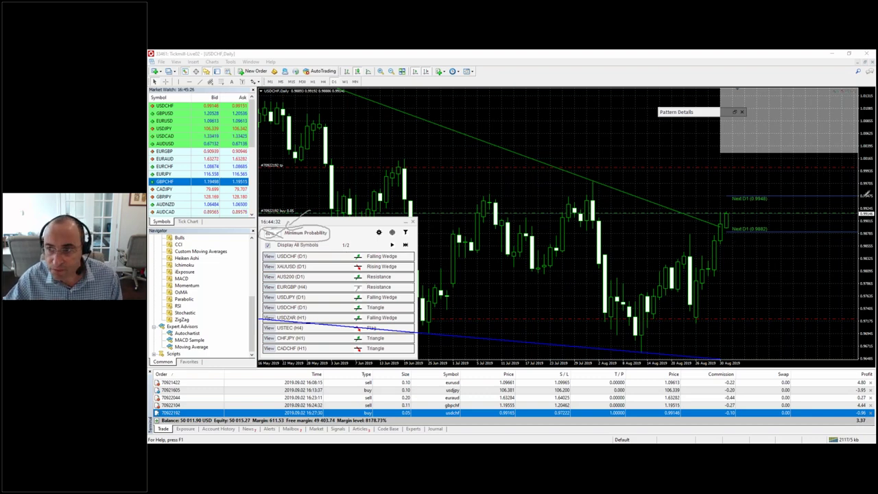
key(Escape)
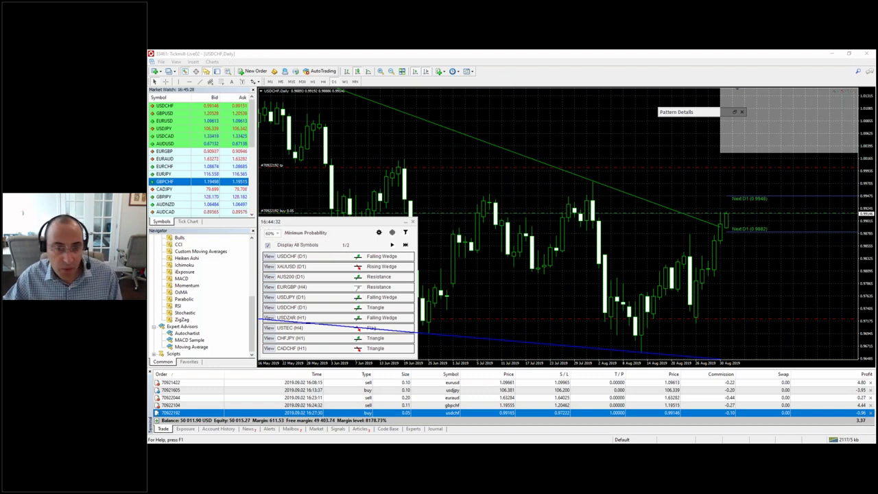